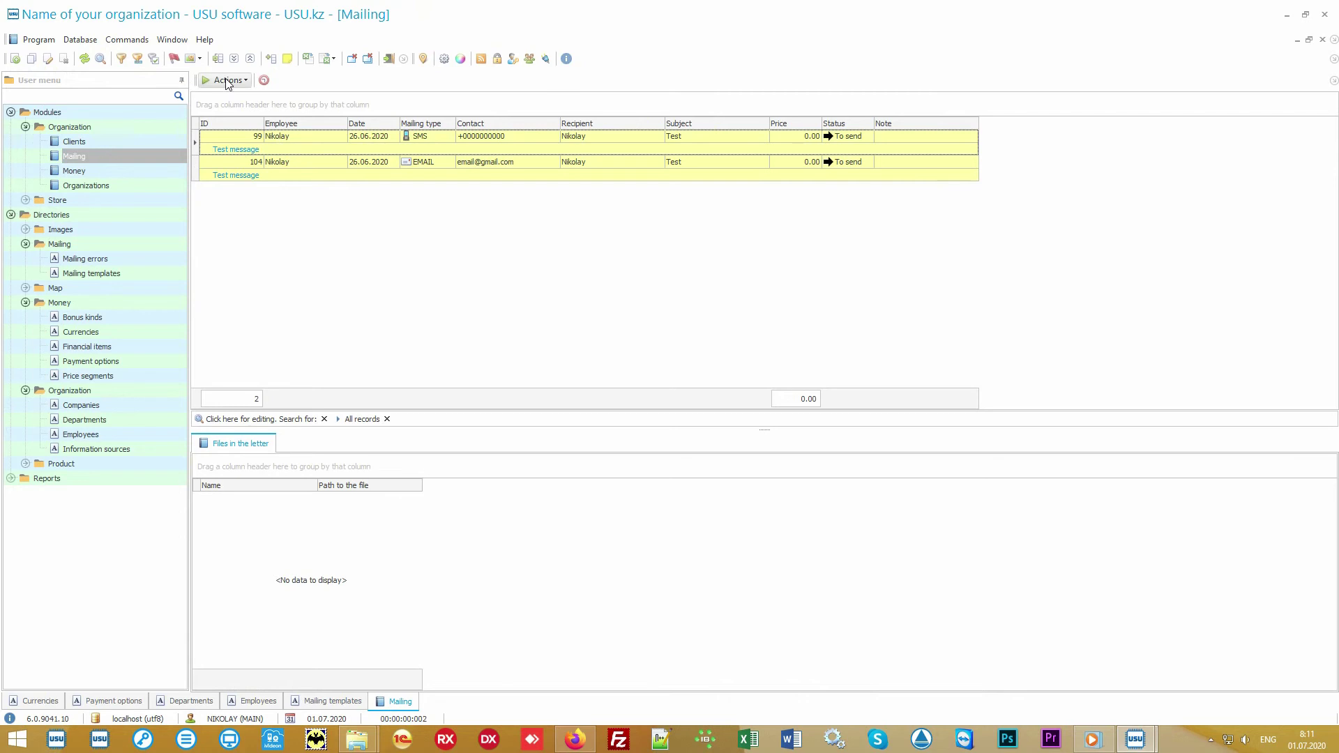
- Open the Run mailing window and enable e-mail, voice call and Viber sending alongside SMS
click(227, 81)
click(257, 99)
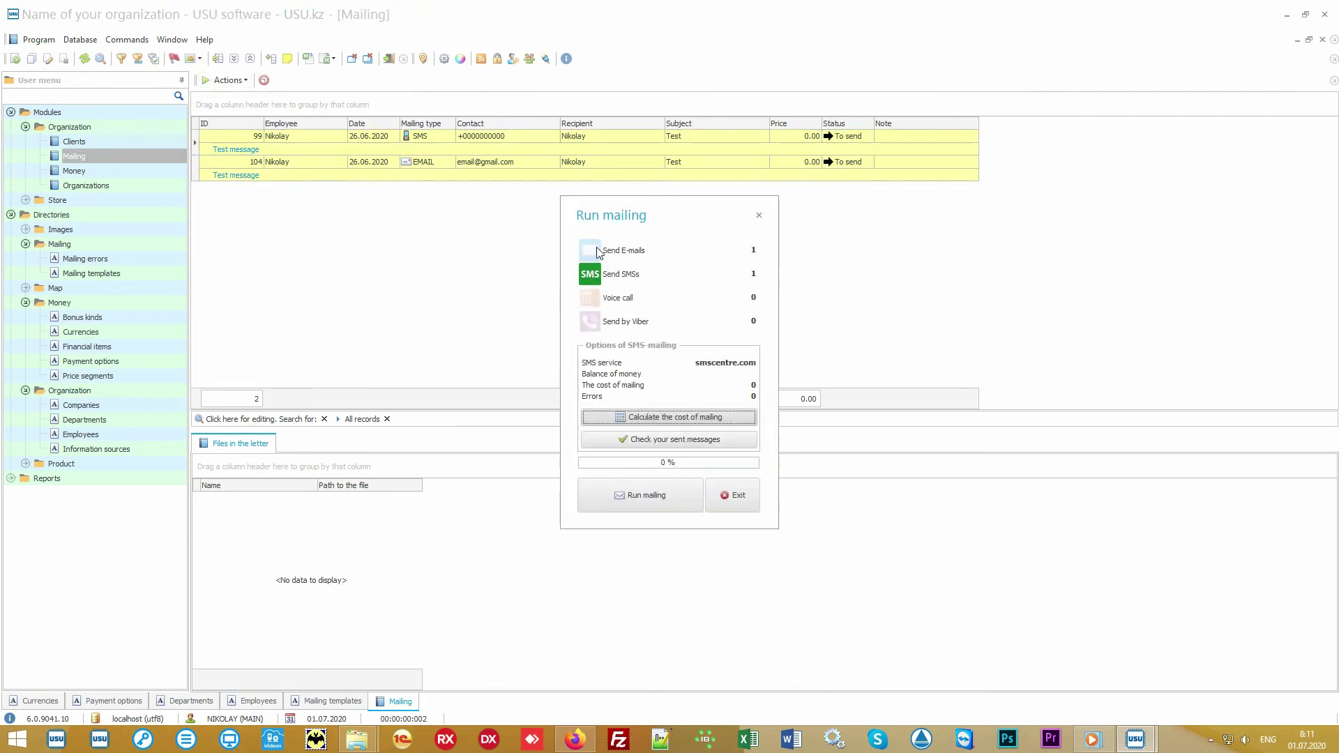
click(601, 253)
click(594, 302)
click(590, 321)
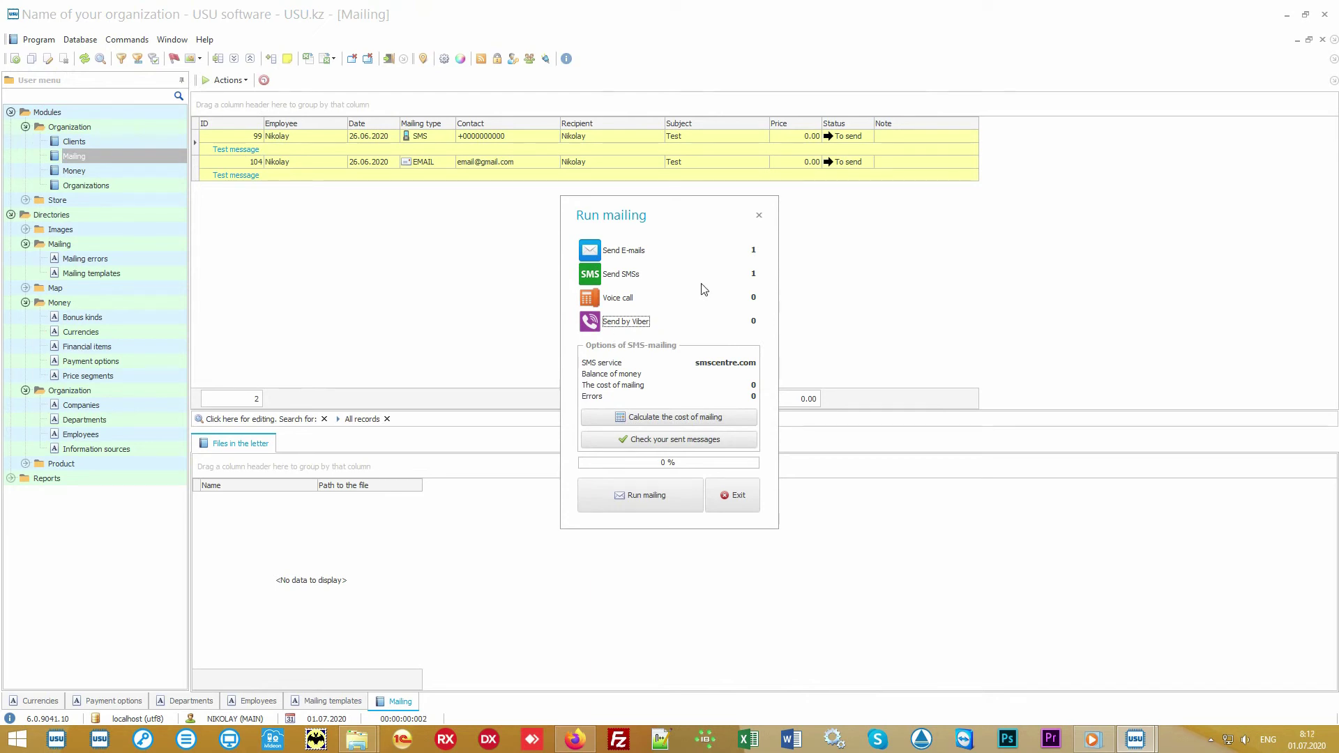
- Toggle the voice call channel off and on, and exit the mailing window without sending
click(624, 302)
click(625, 303)
click(625, 304)
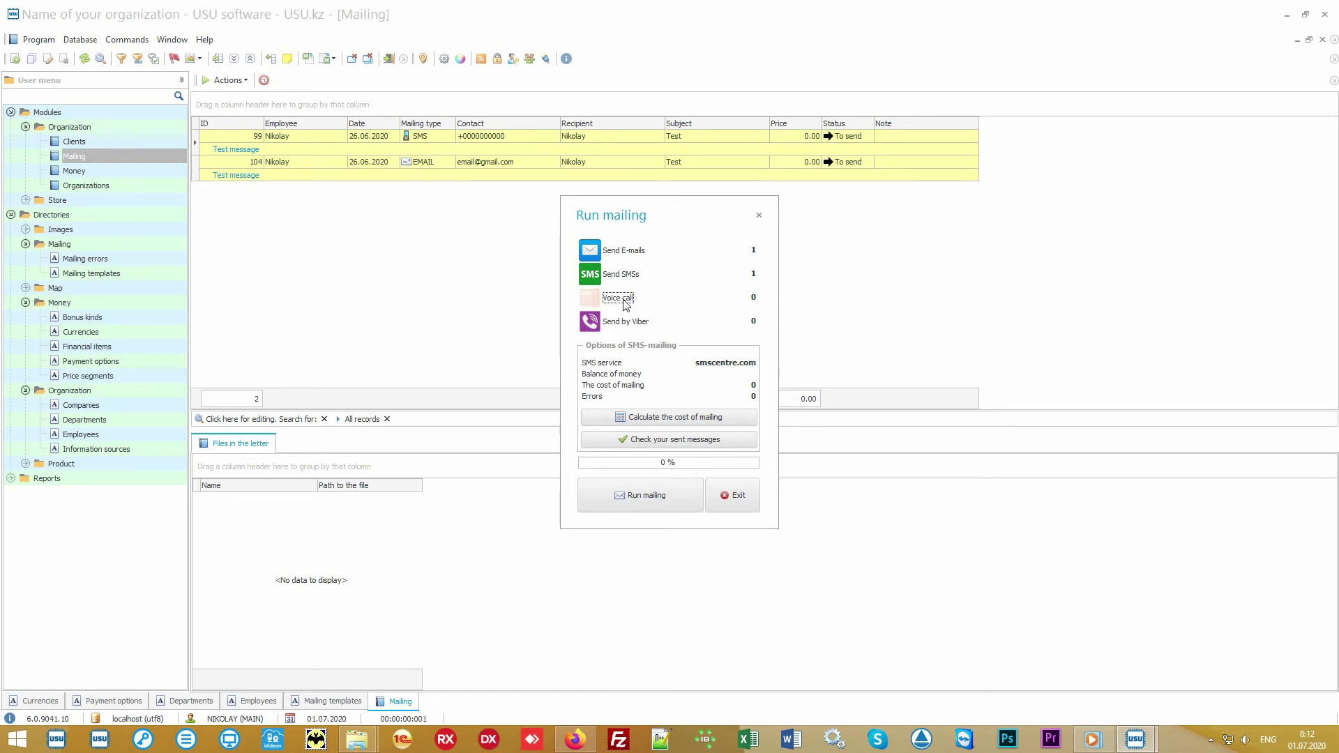
click(625, 304)
click(747, 482)
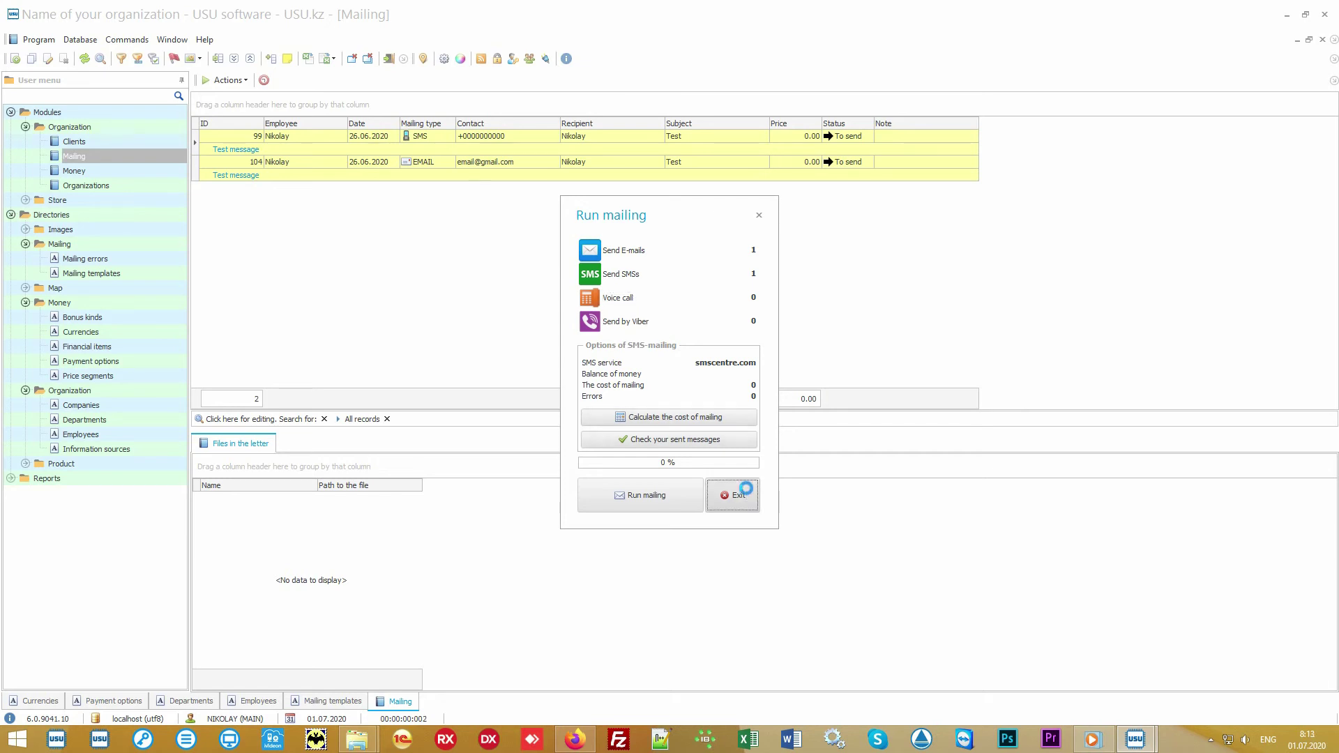
- Review the contact and recipient of the SMS and e-mail records in the mailing list
click(546, 134)
click(596, 138)
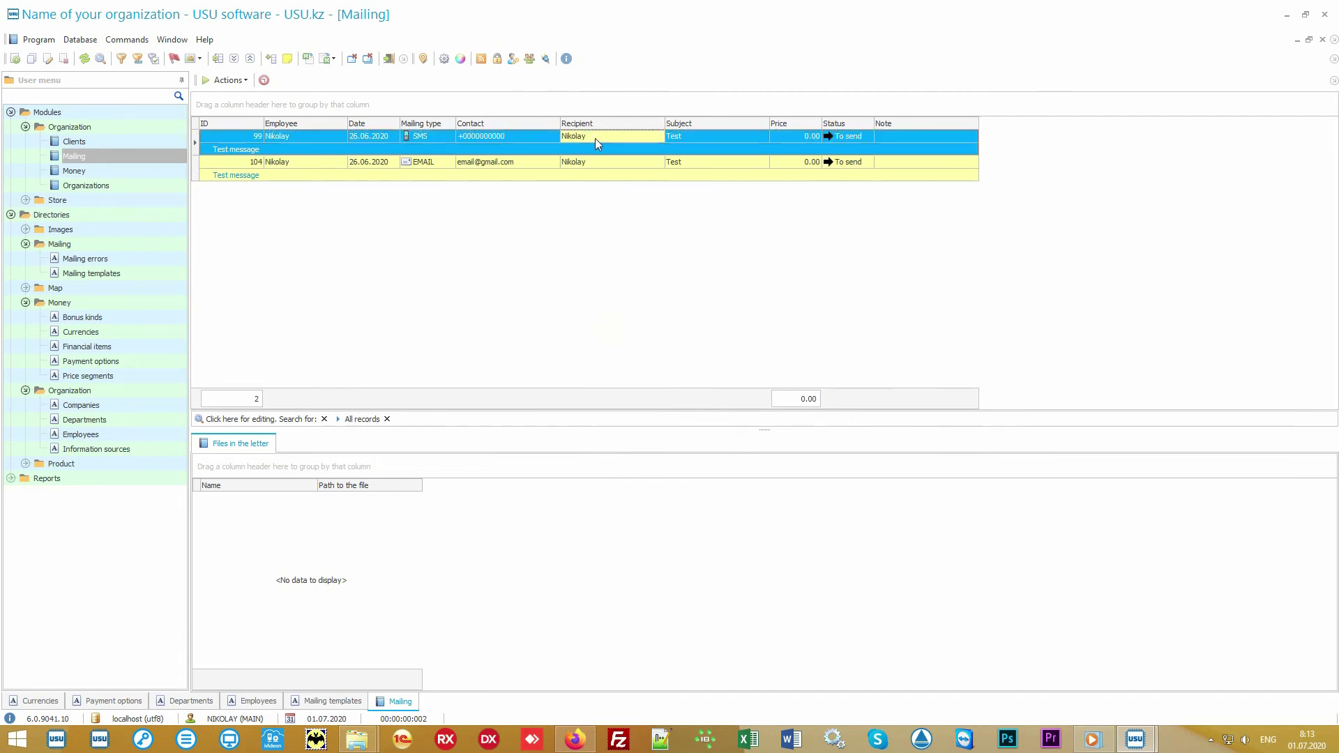
click(551, 165)
click(629, 162)
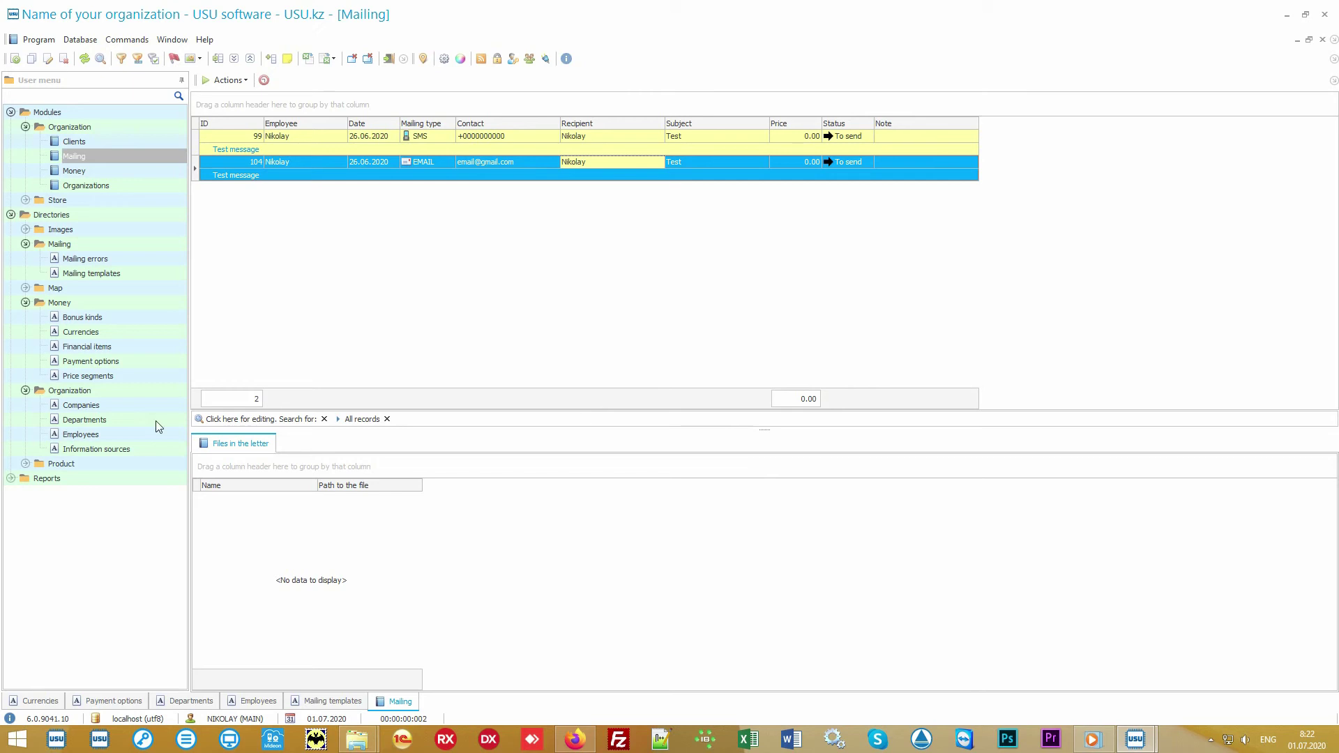
- Open the Product names directory and select the "Some product" record
double_click(107, 462)
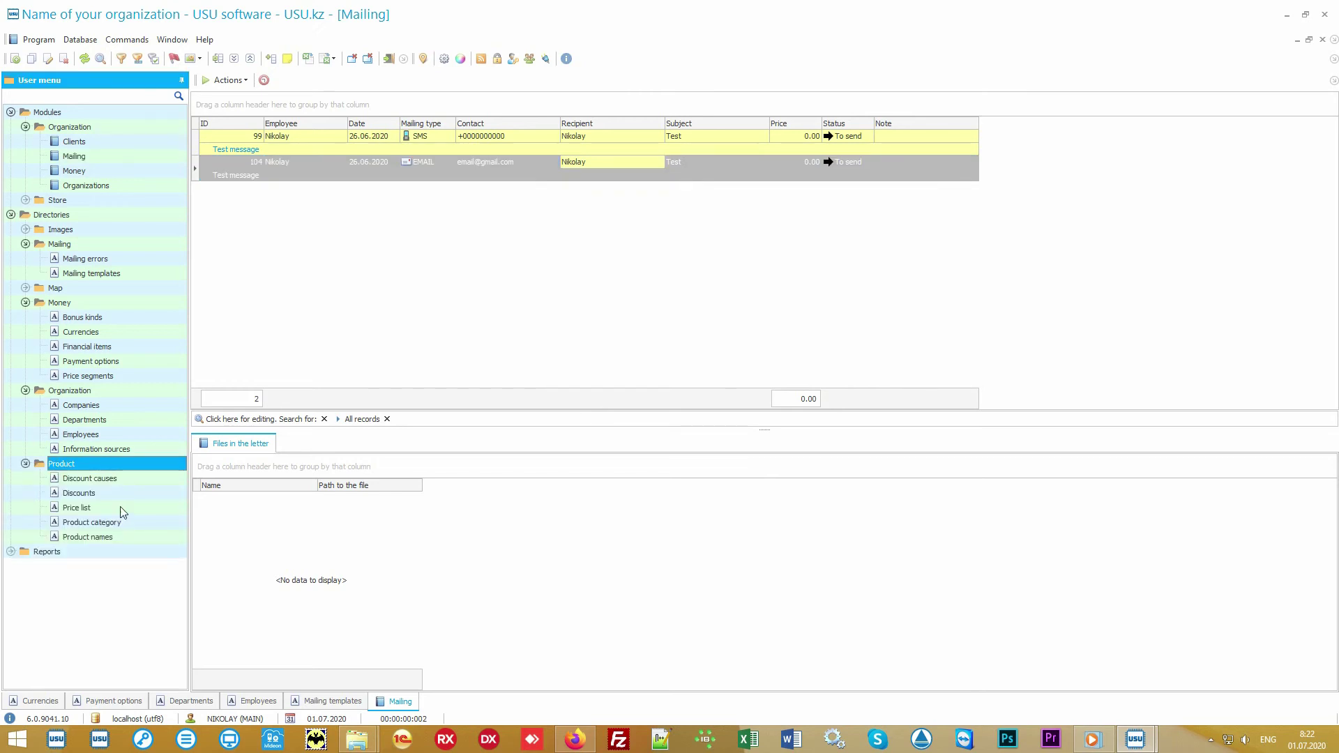
double_click(134, 537)
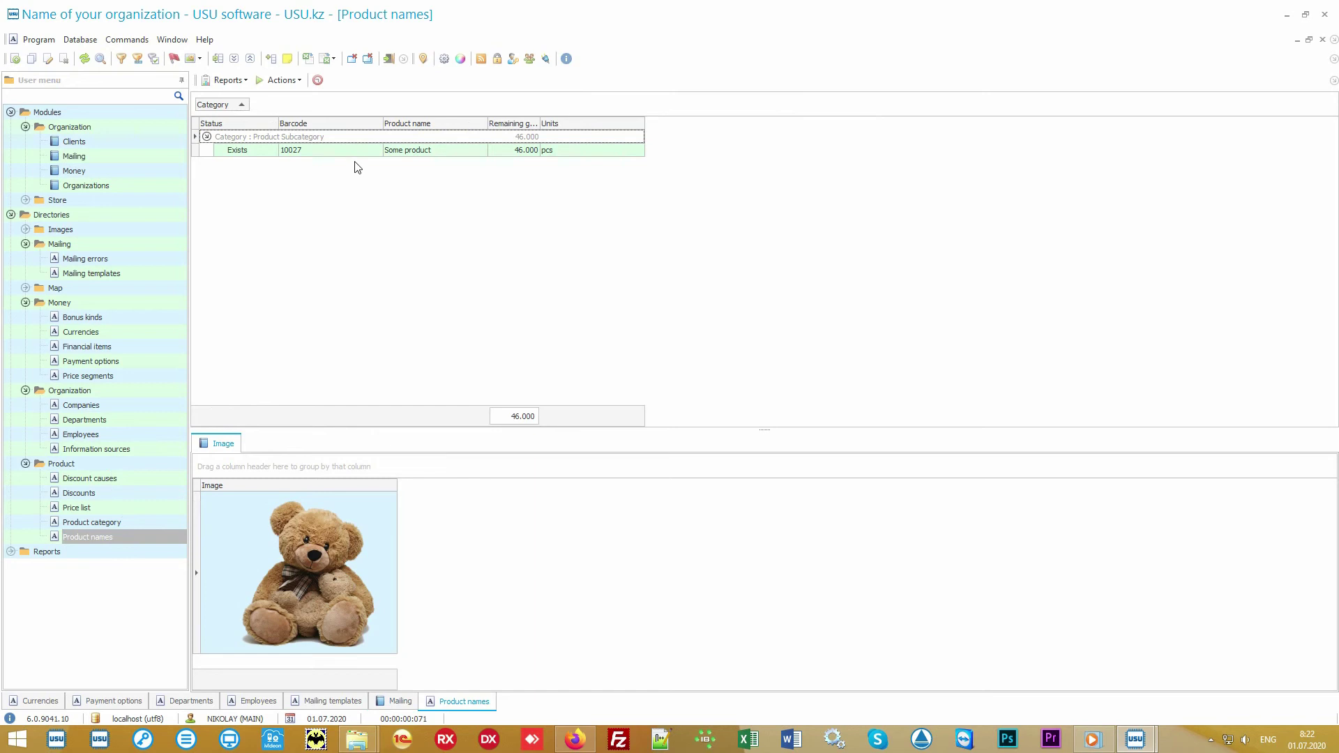
click(361, 155)
click(460, 152)
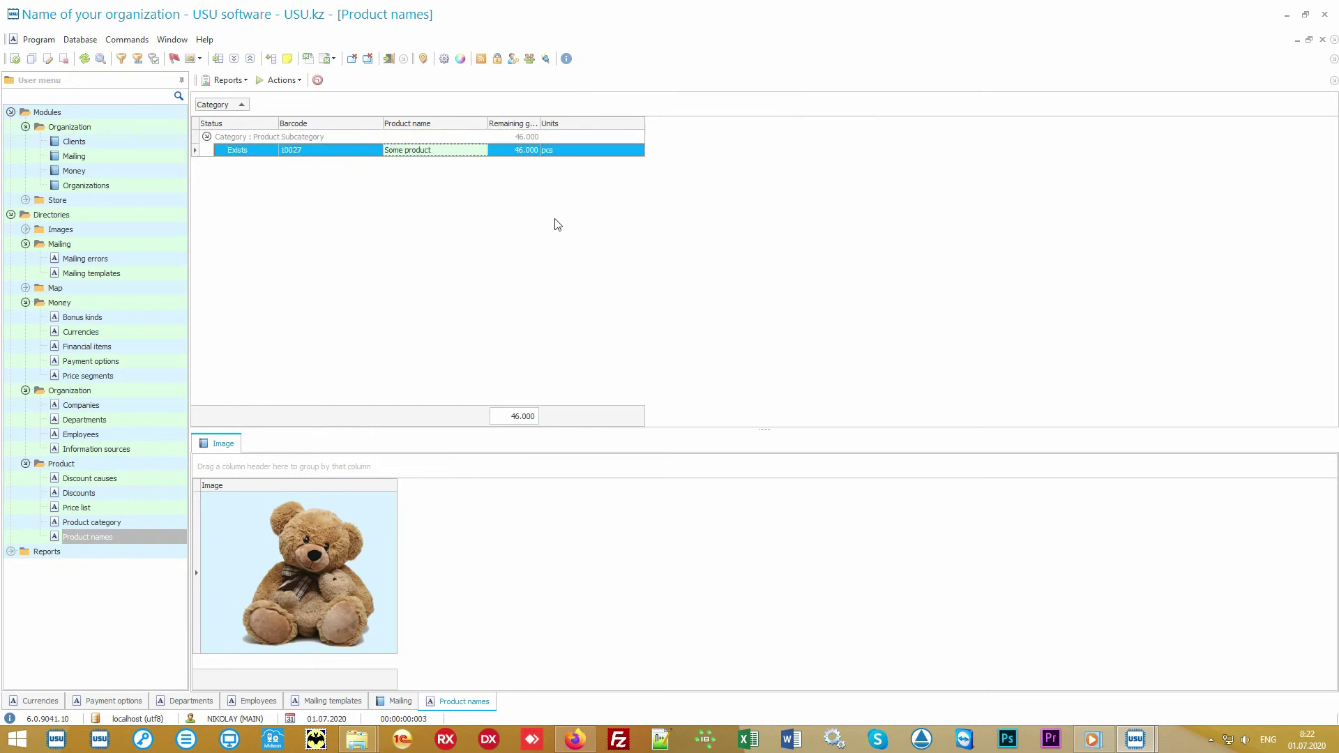
- View the source formats offered by the Product names import wizard and quit it without importing
right_click(520, 198)
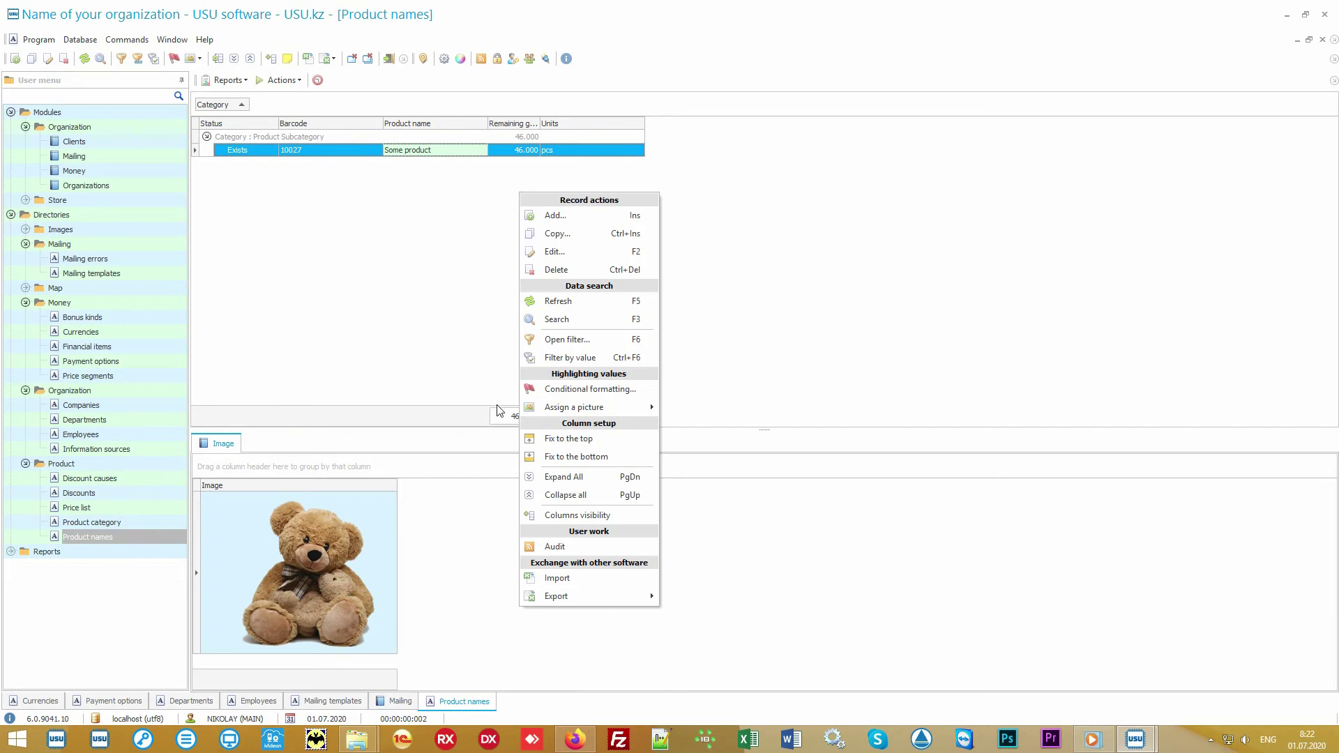
click(602, 584)
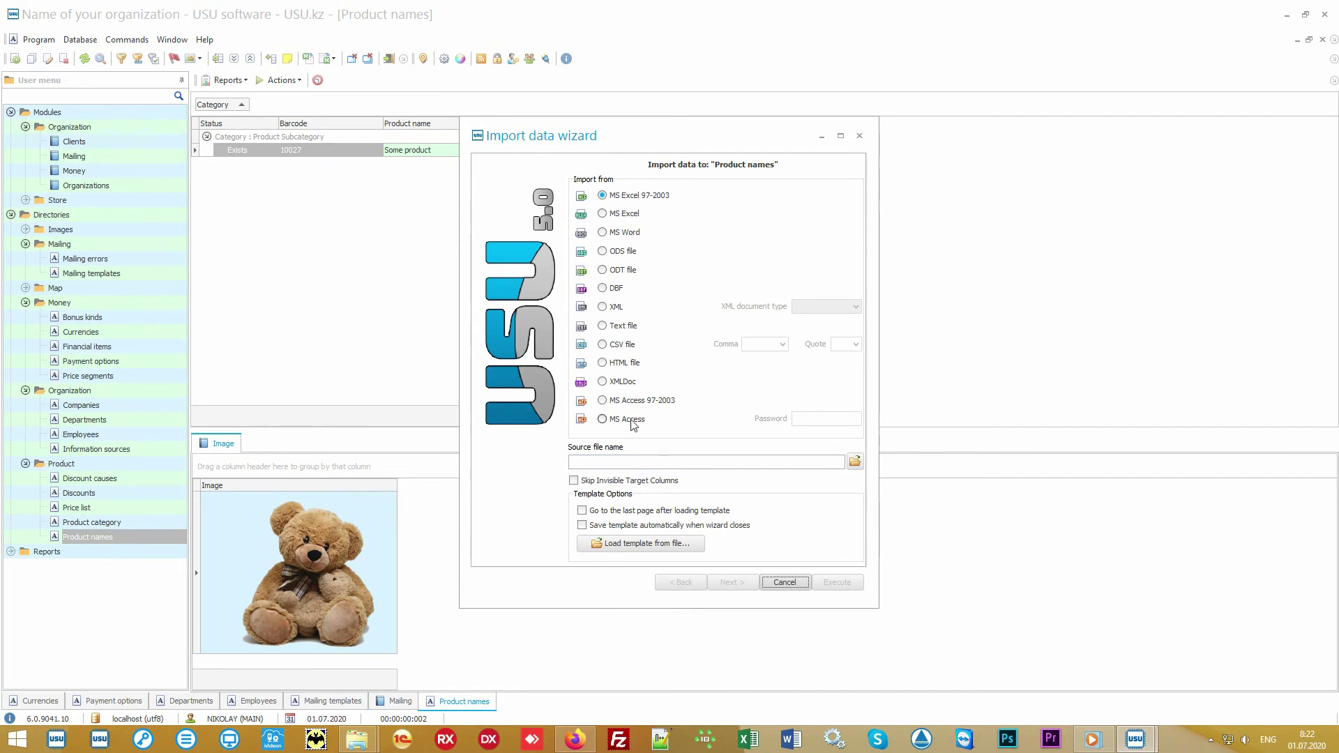
click(786, 583)
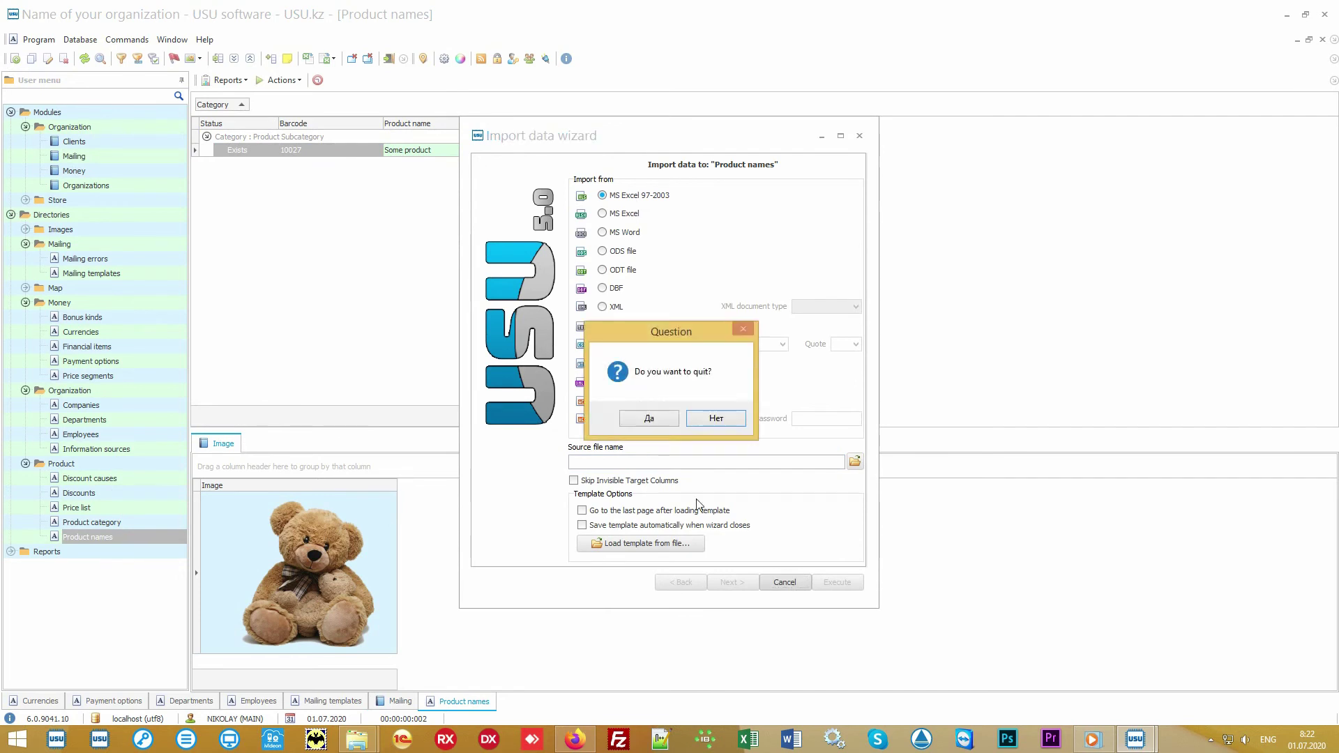
click(663, 420)
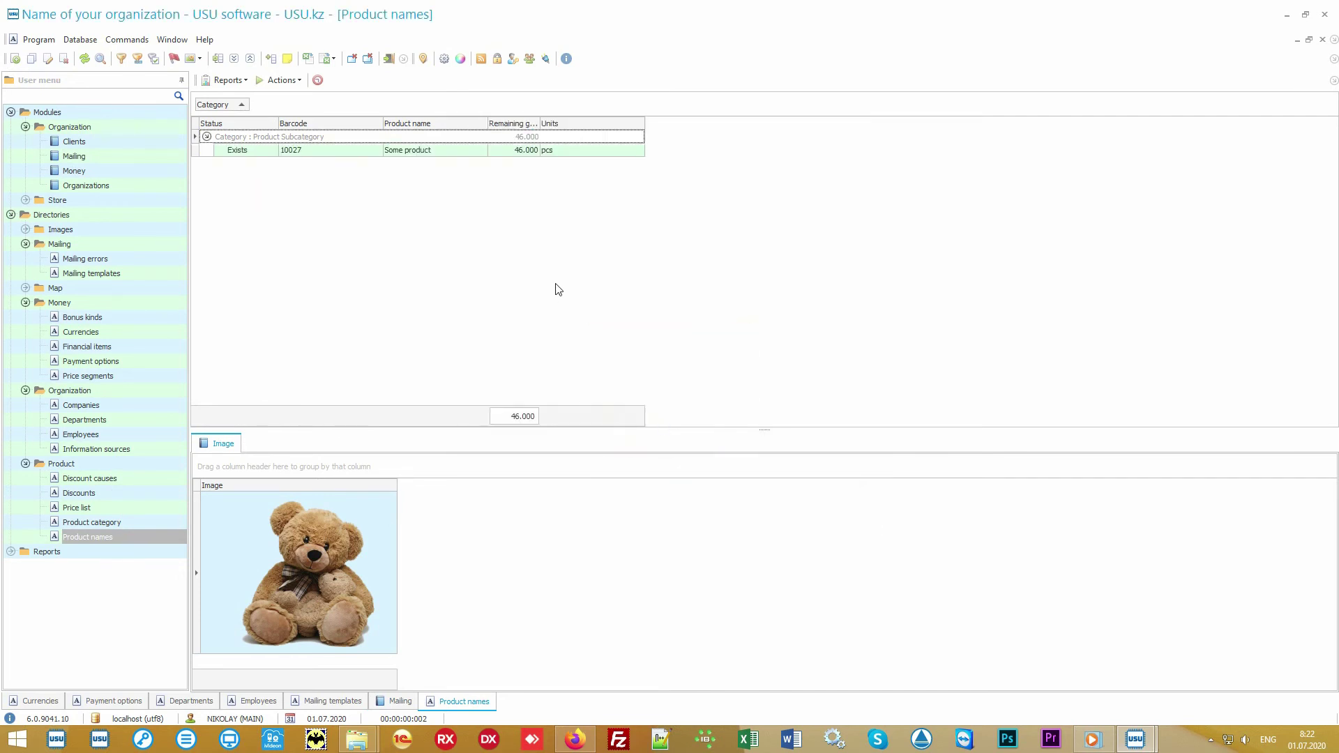
- Switch to Excel with Product names.xlsx and examine its columns from Product Category to Selling price
click(1287, 15)
double_click(663, 390)
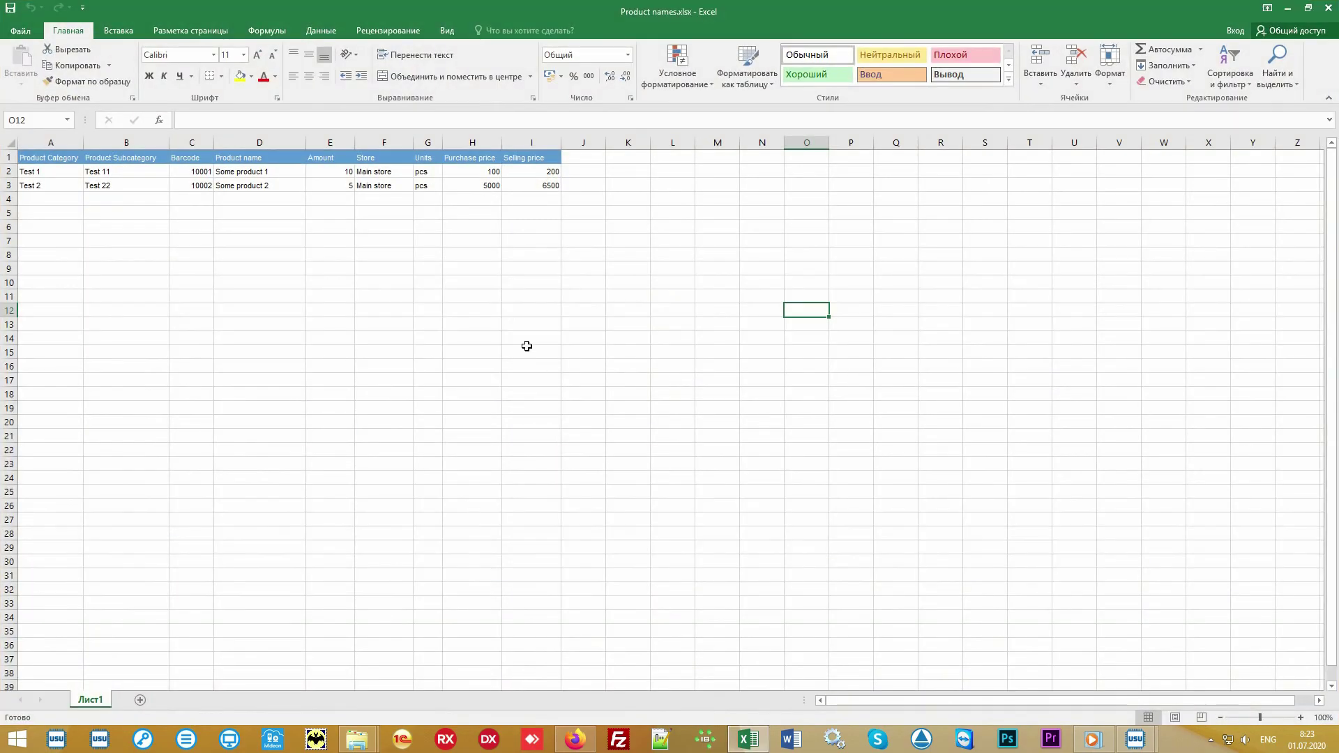
drag(530, 186, 54, 150)
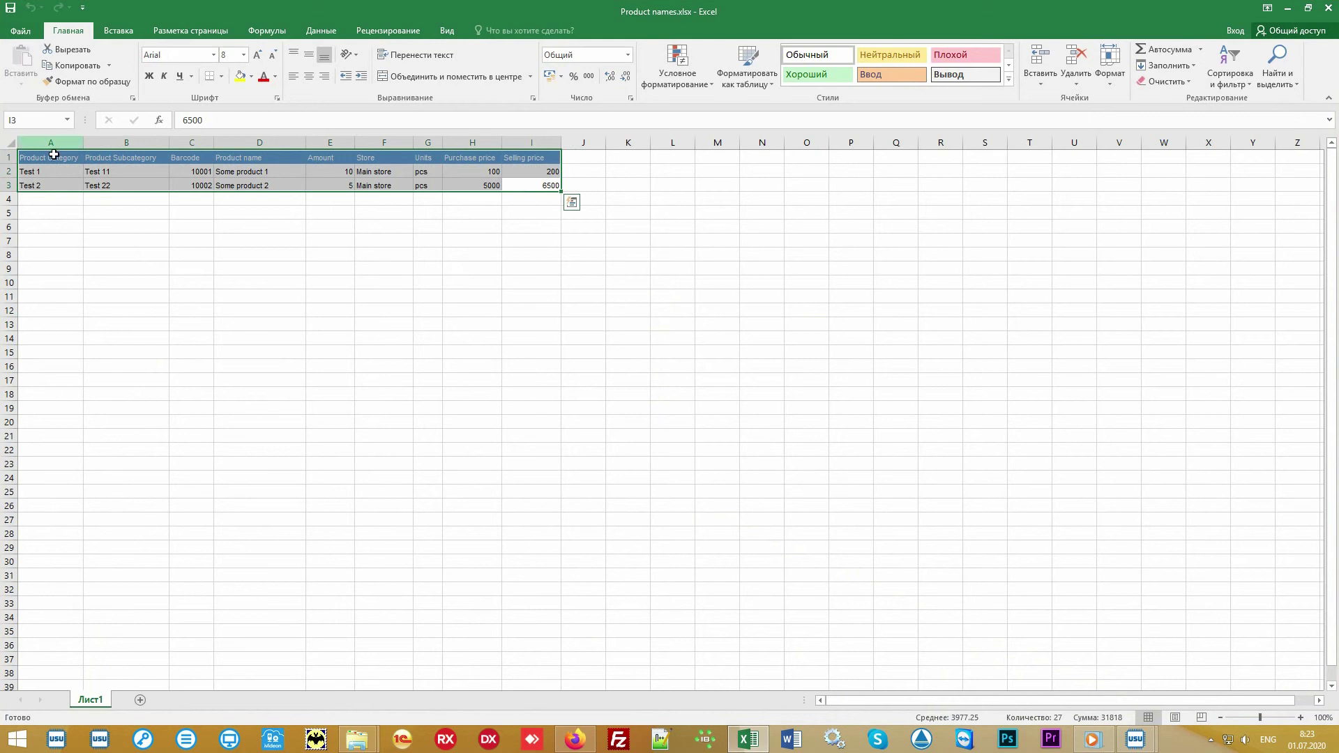
click(51, 142)
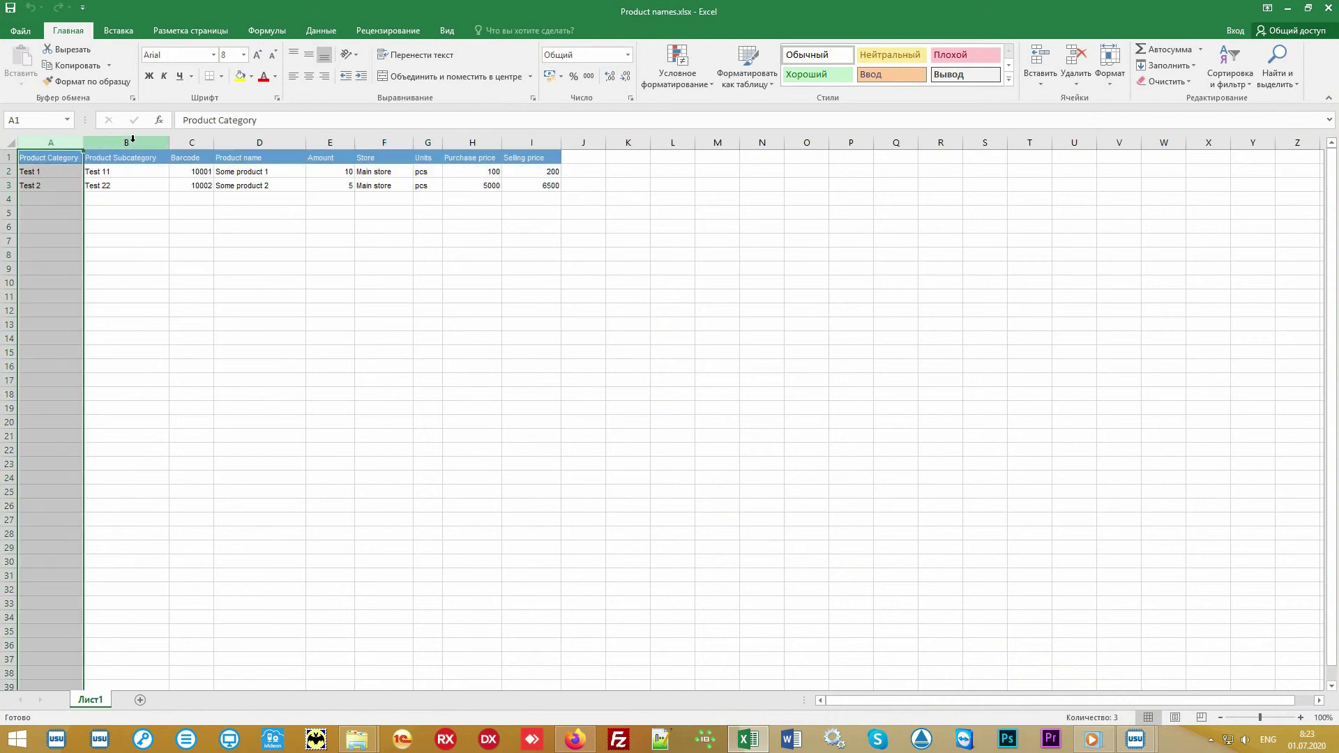
click(133, 141)
click(191, 142)
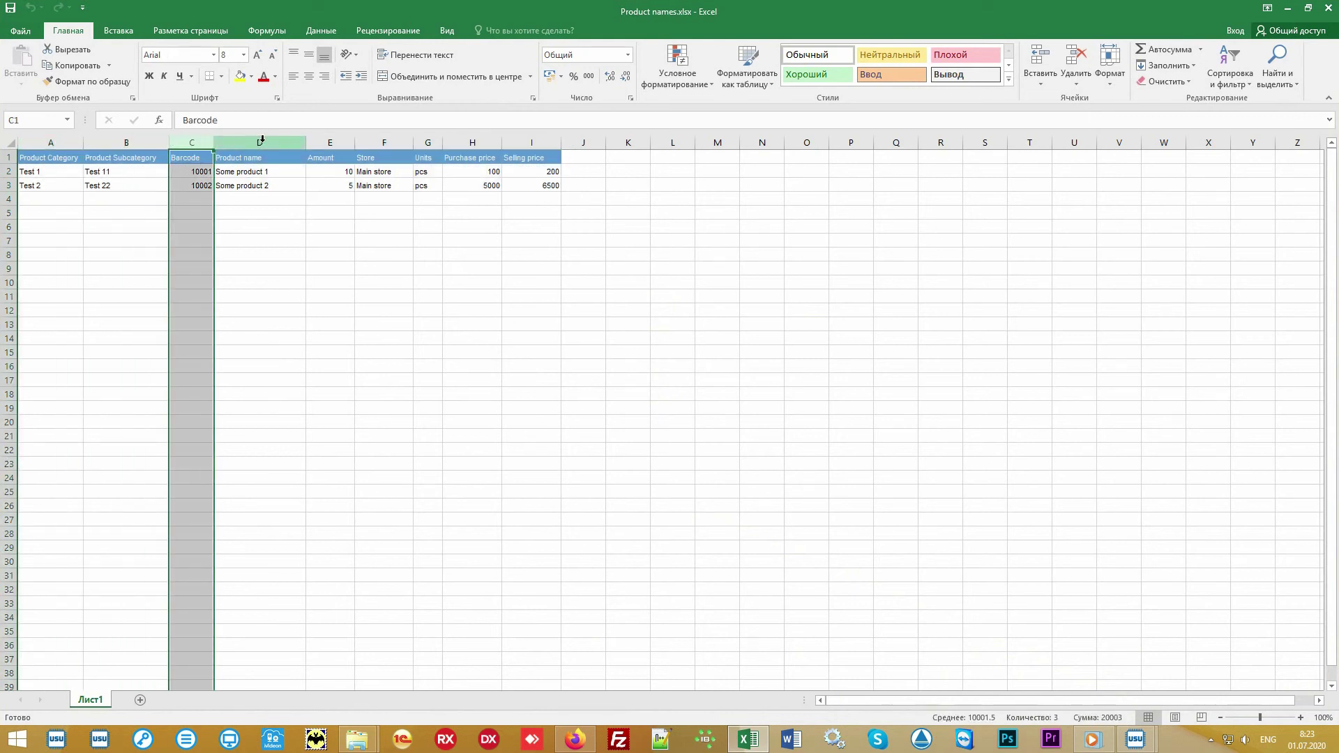
drag(261, 140, 556, 143)
click(627, 282)
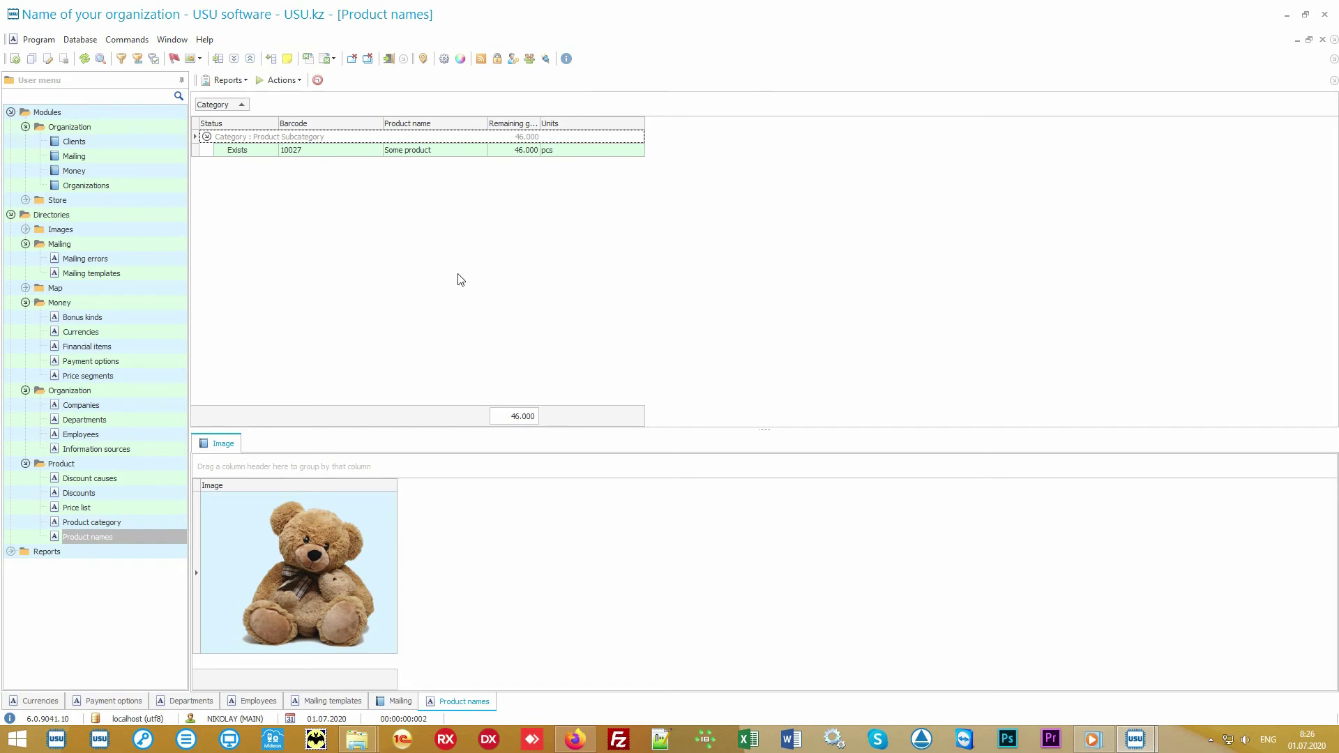
- Open the Product module under Store and inspect the Main store receipt and its product line
click(116, 201)
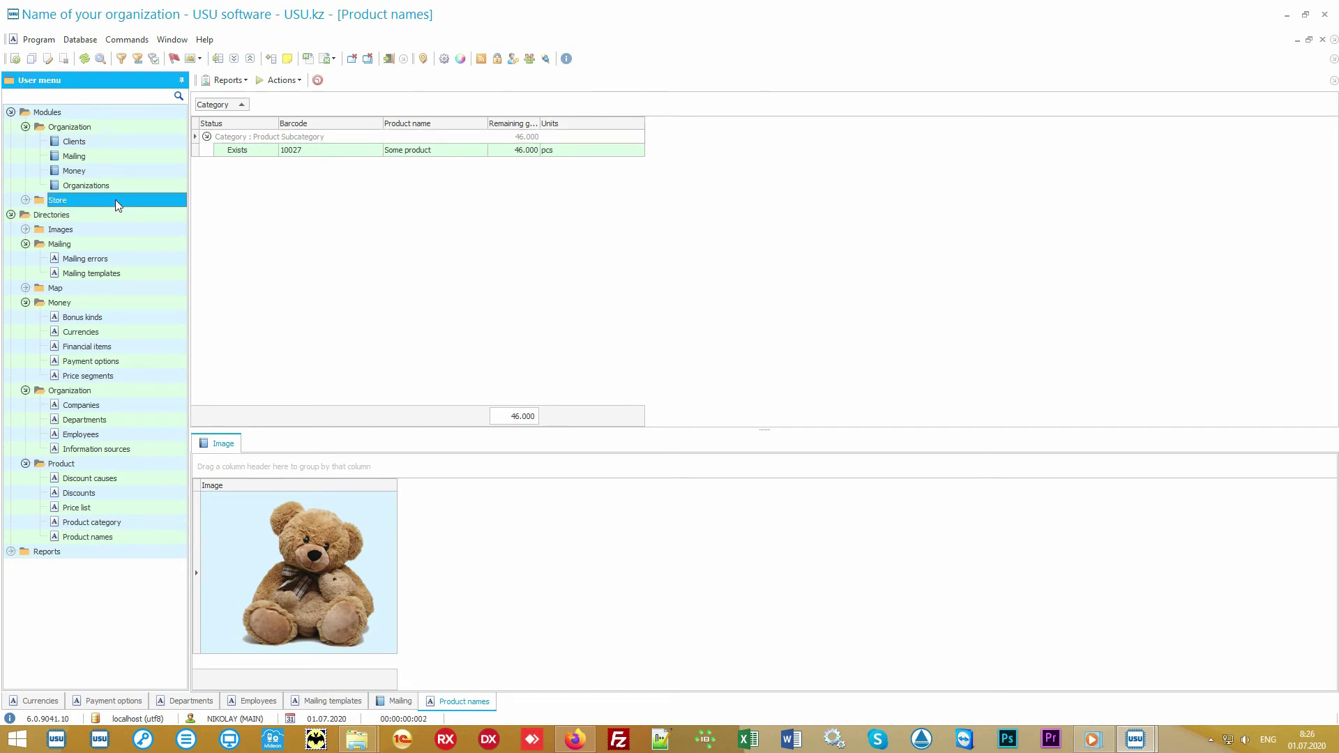
double_click(115, 200)
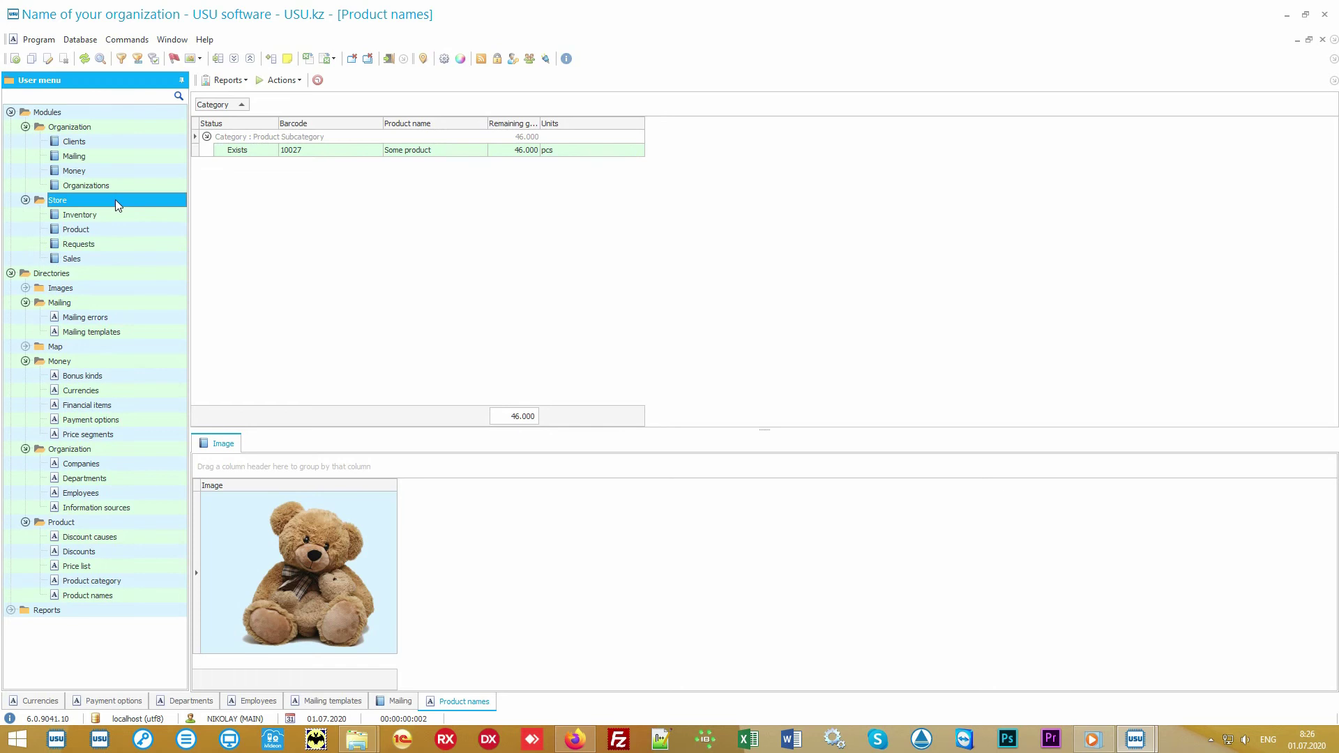
double_click(127, 228)
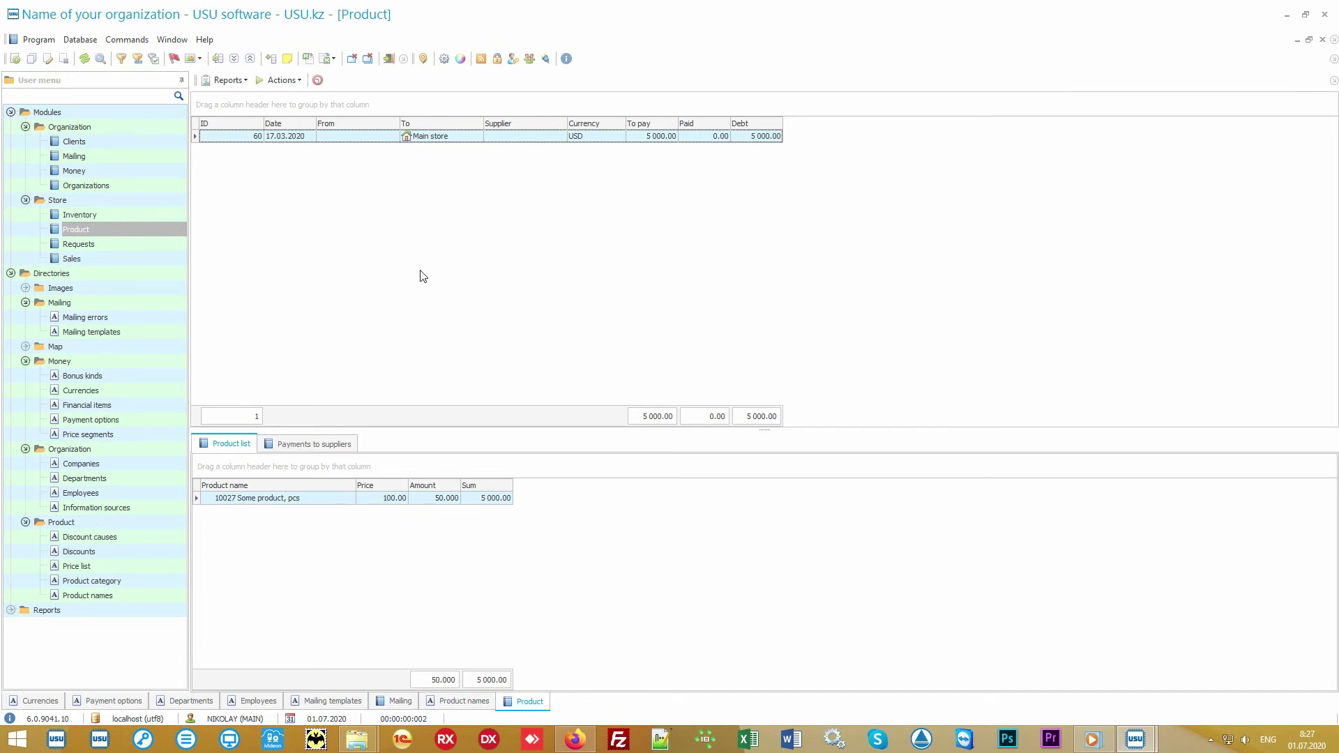
click(461, 142)
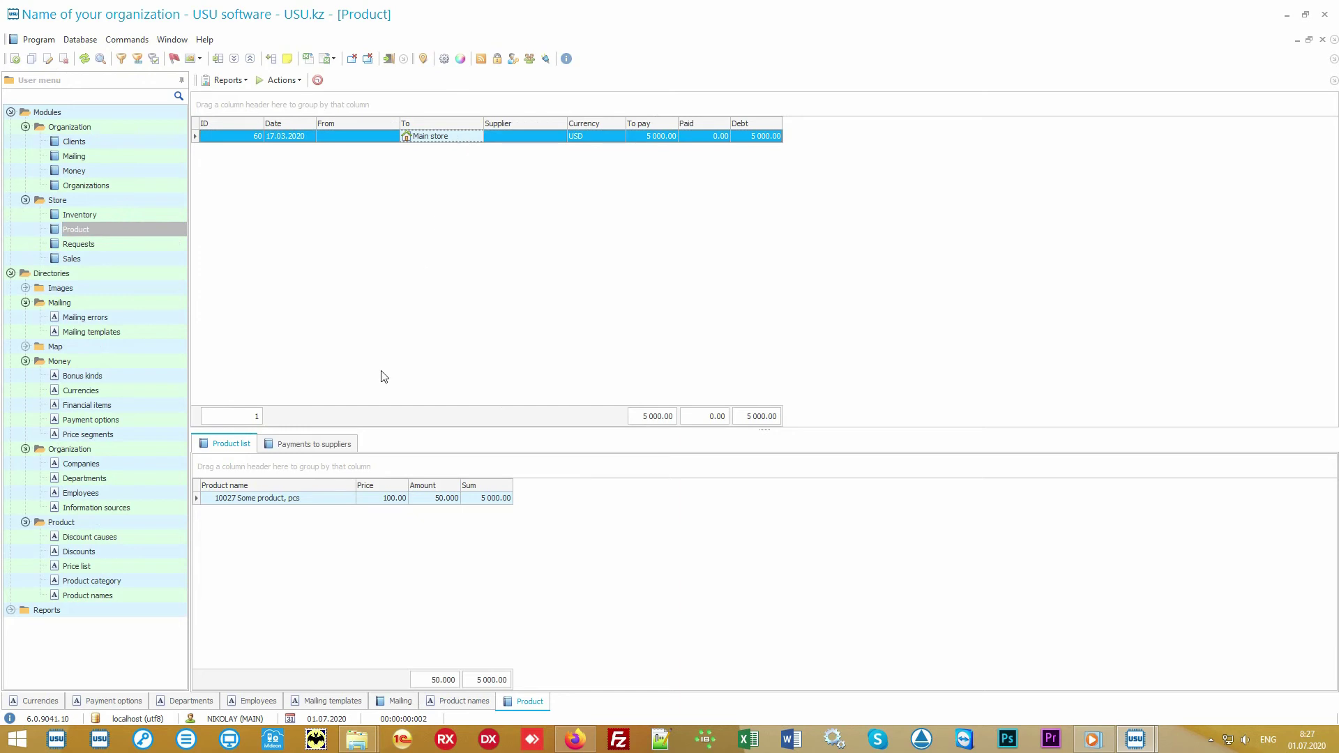
click(314, 500)
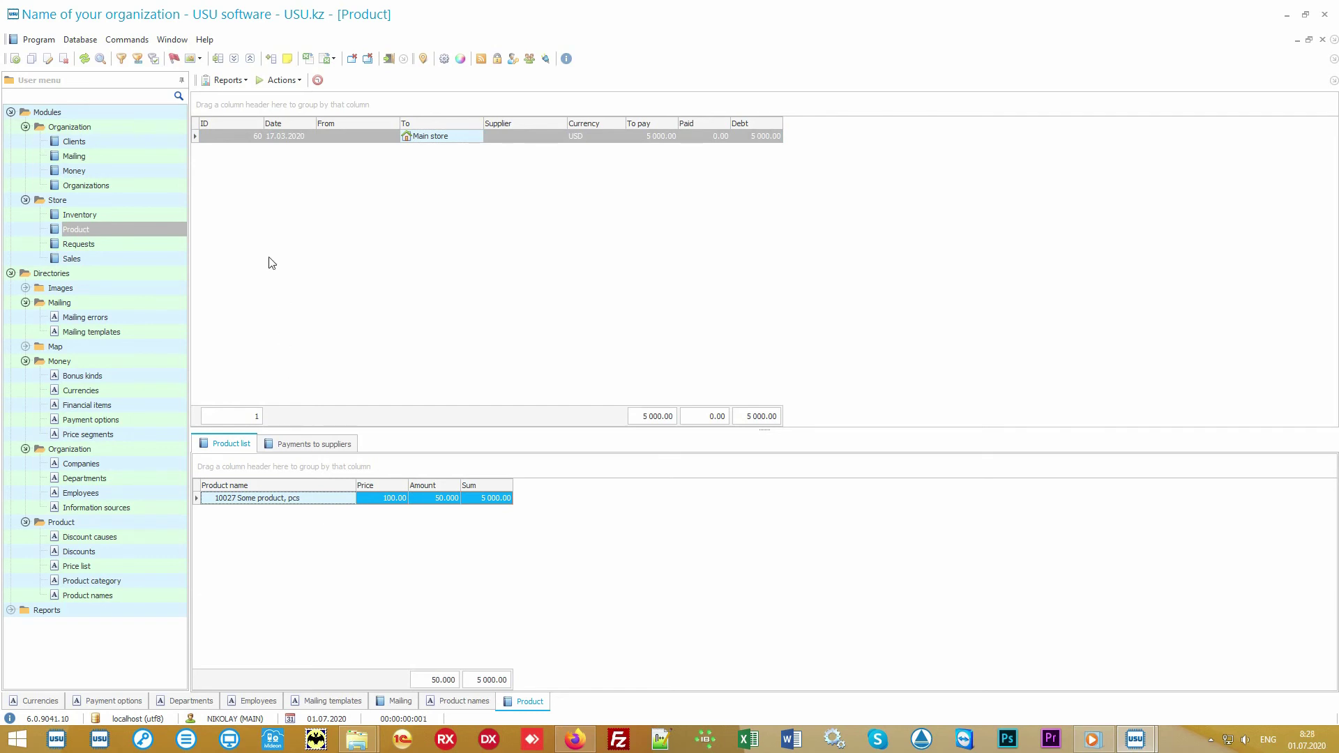
- Preview the Label set report for the receipt's products and close it
click(240, 81)
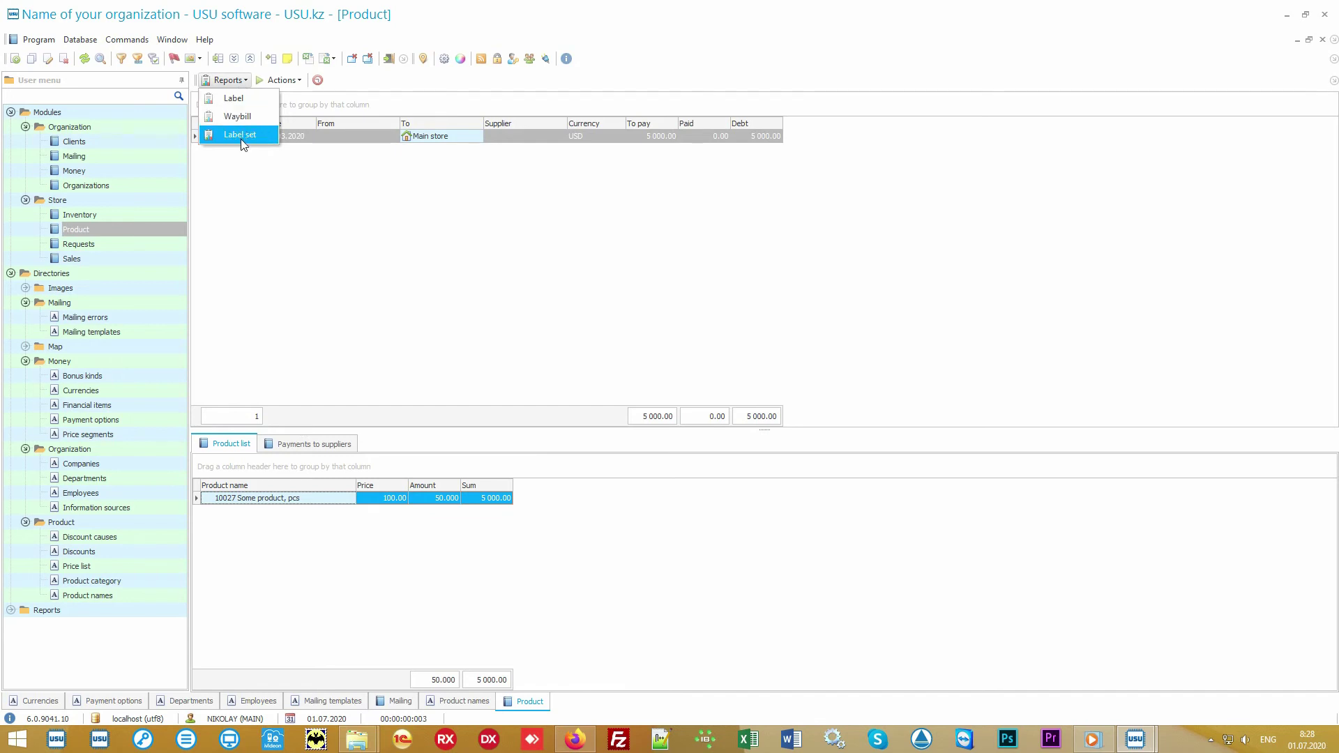
click(263, 138)
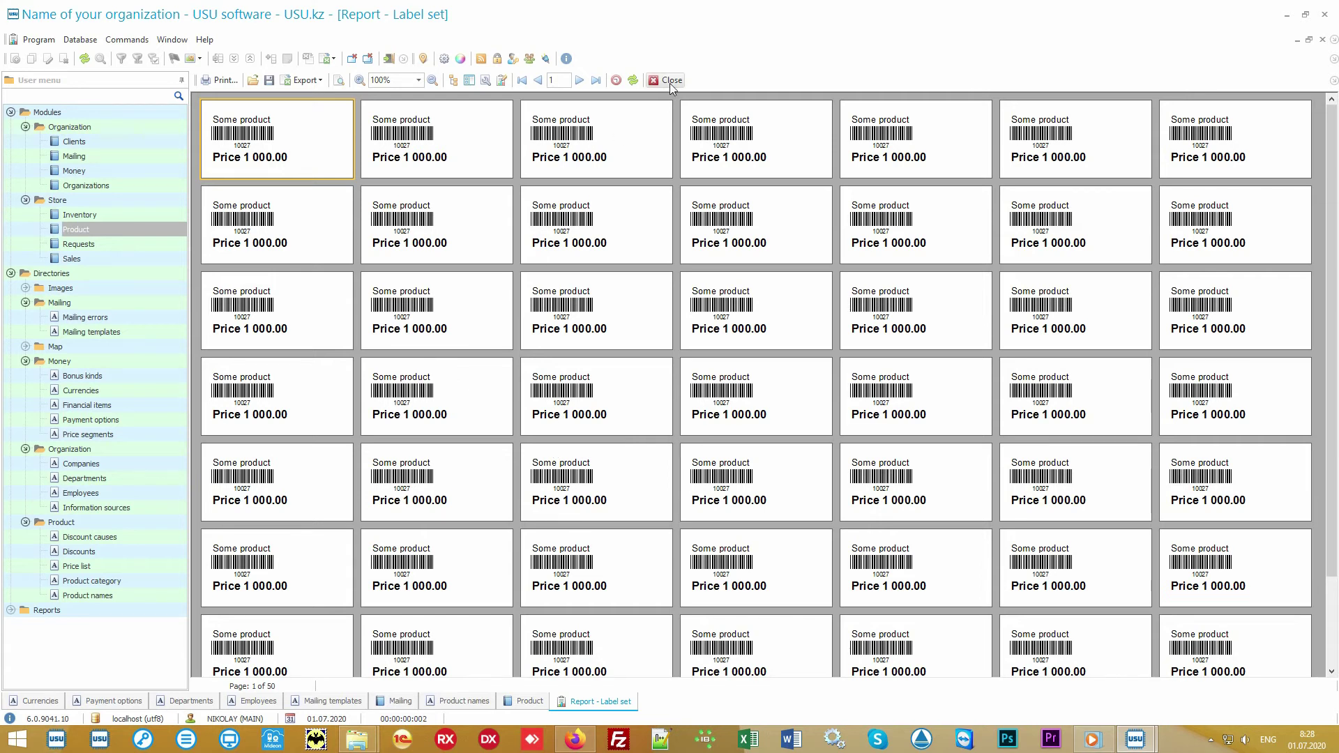
click(671, 80)
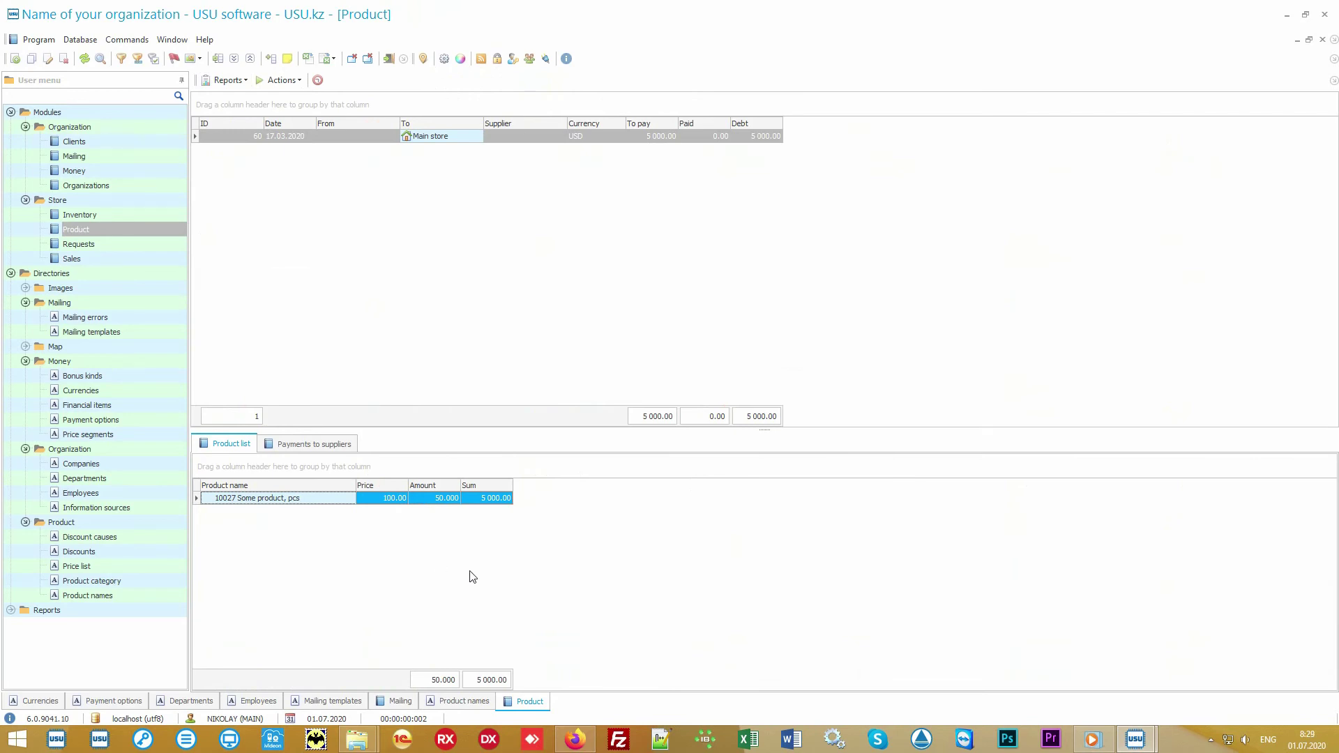
- Preview the Records report for "Some product" in Product names, enlarged to 175%, and close it
click(137, 599)
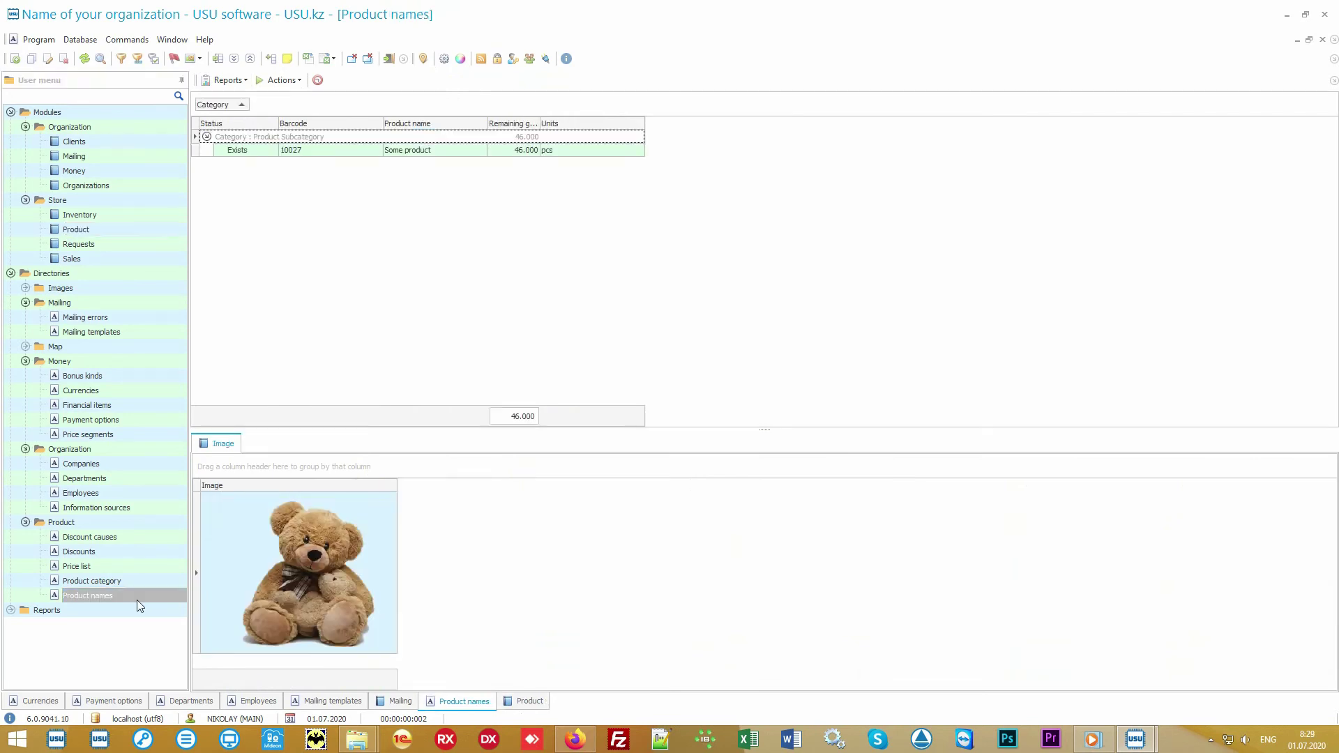
click(432, 151)
click(227, 80)
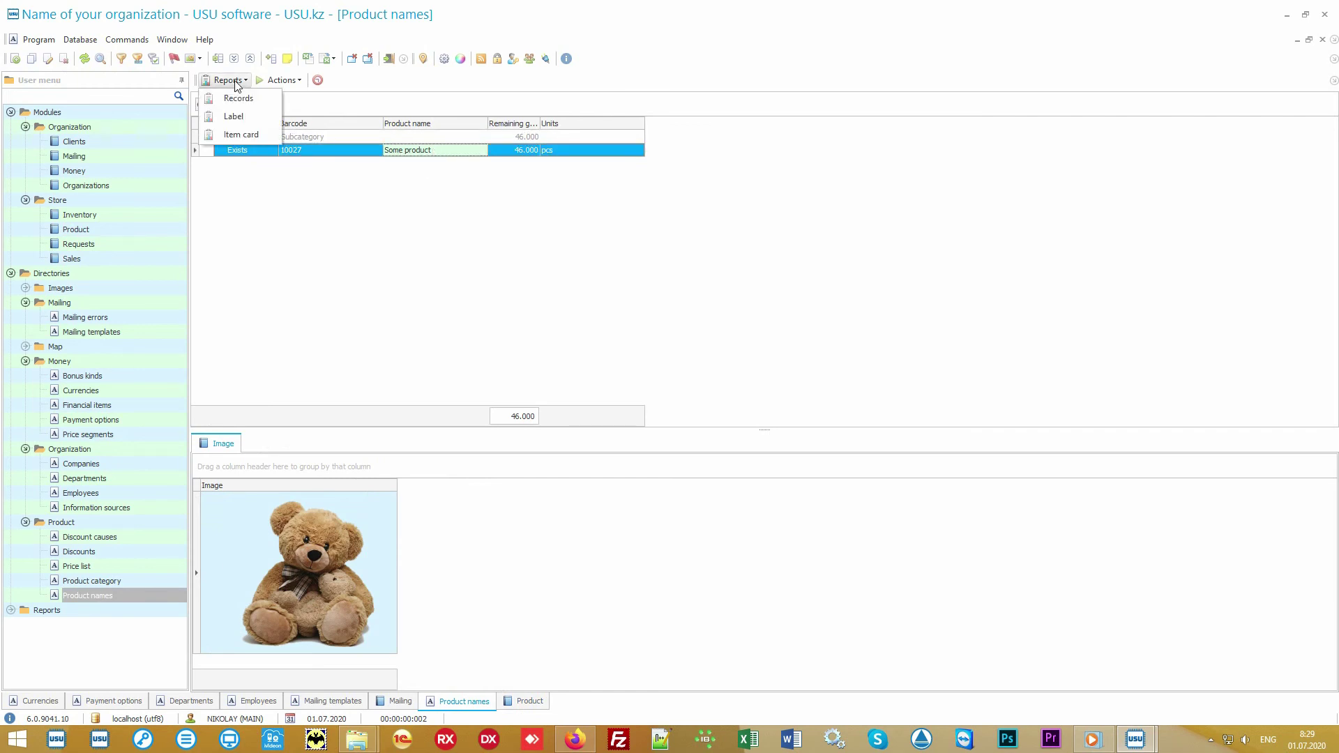
click(265, 104)
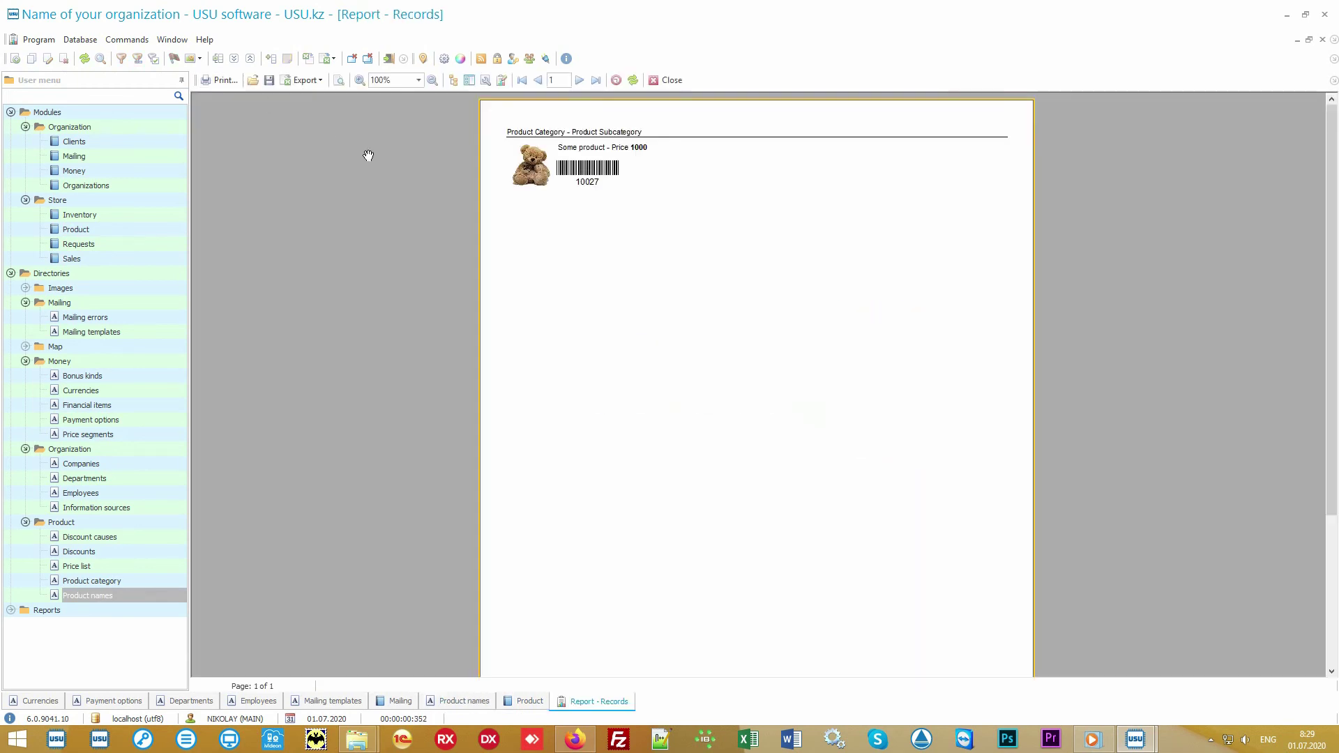
scroll(646, 272, up, 2)
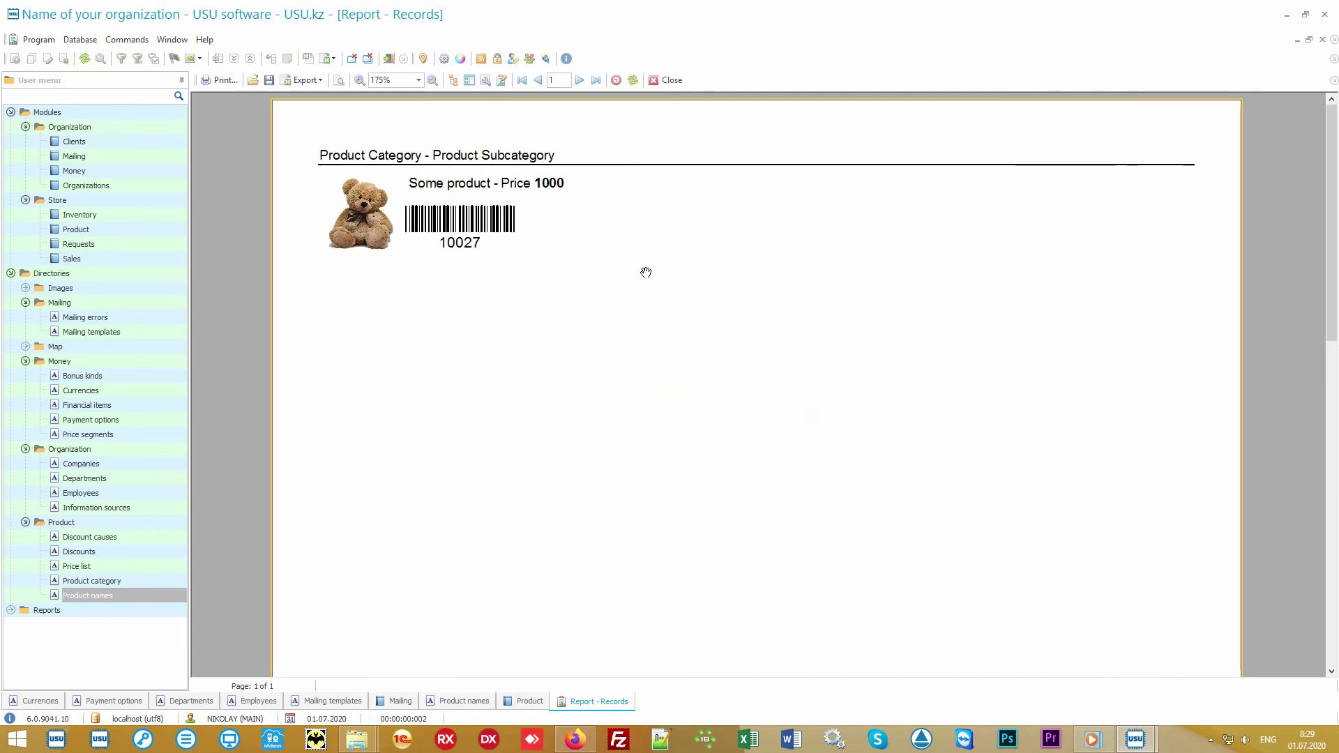
click(662, 81)
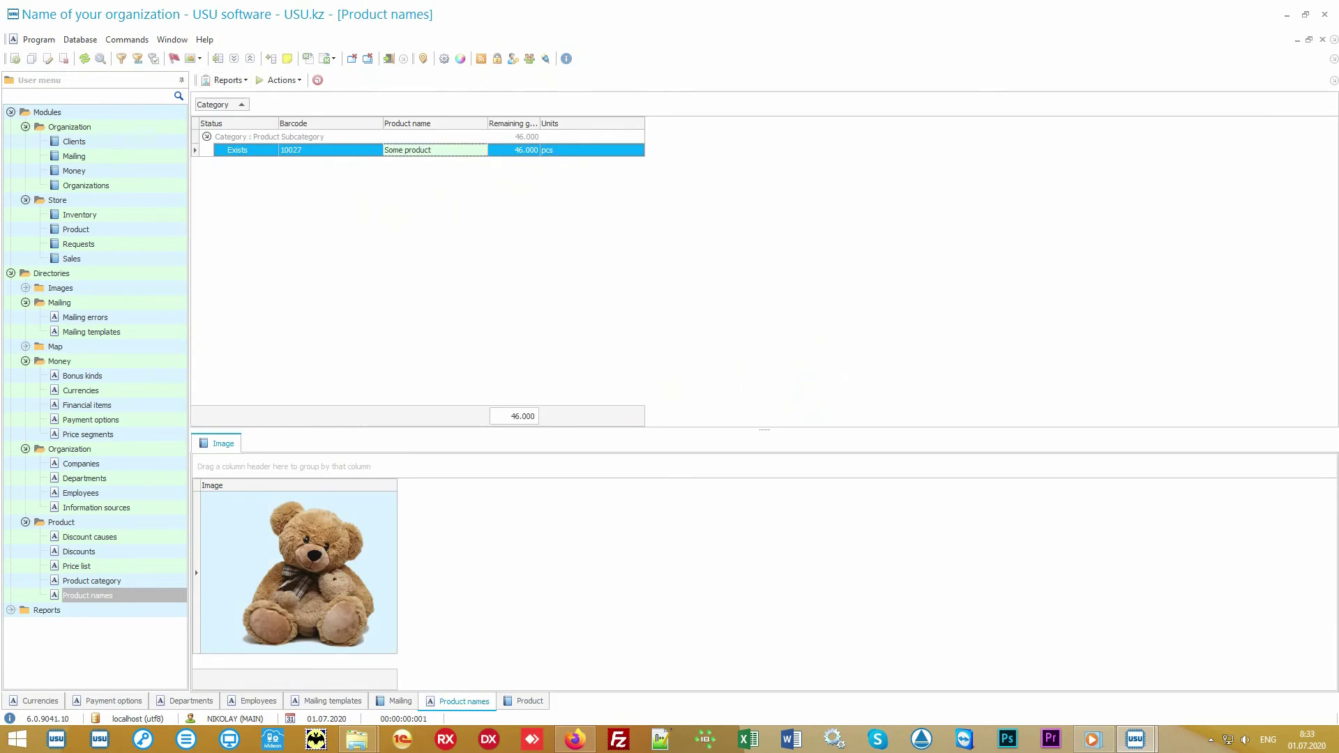
- Return to the Product module and compare the Main store receipt with the transfer from Main store to Branch 1
click(157, 231)
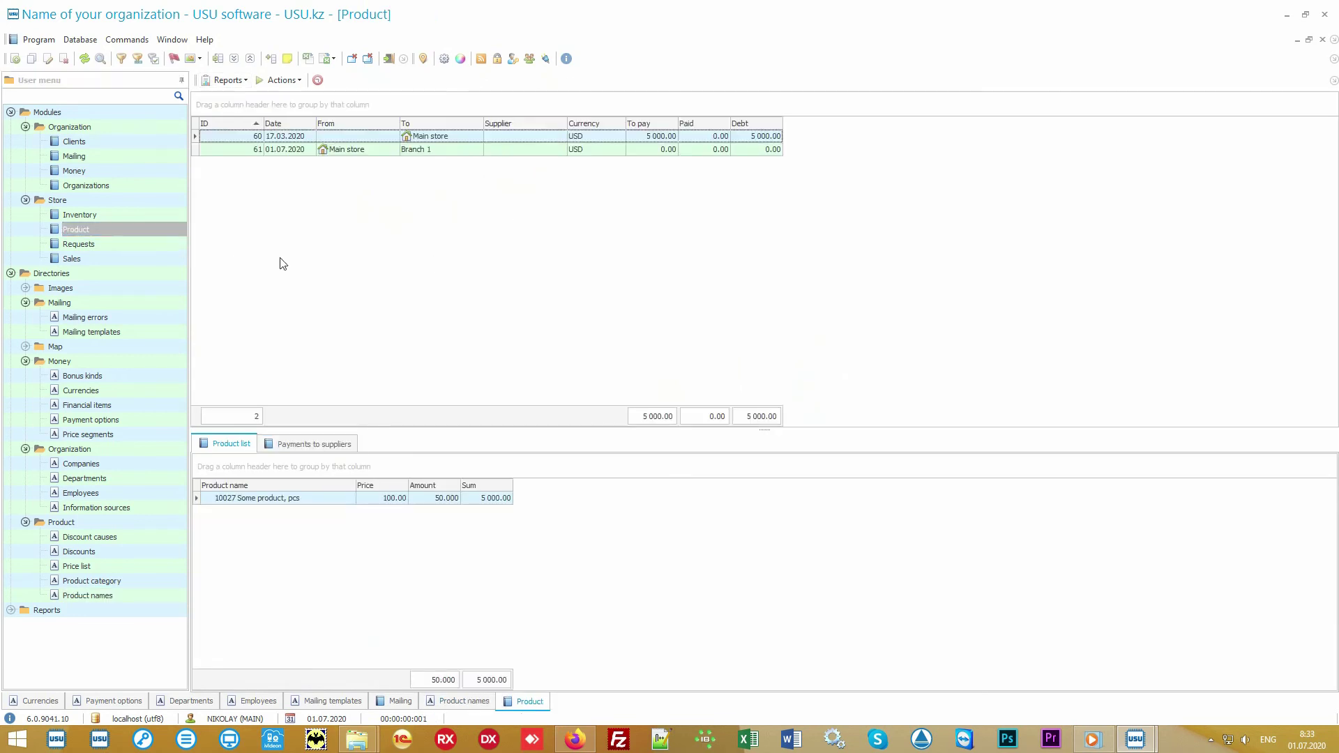
click(460, 140)
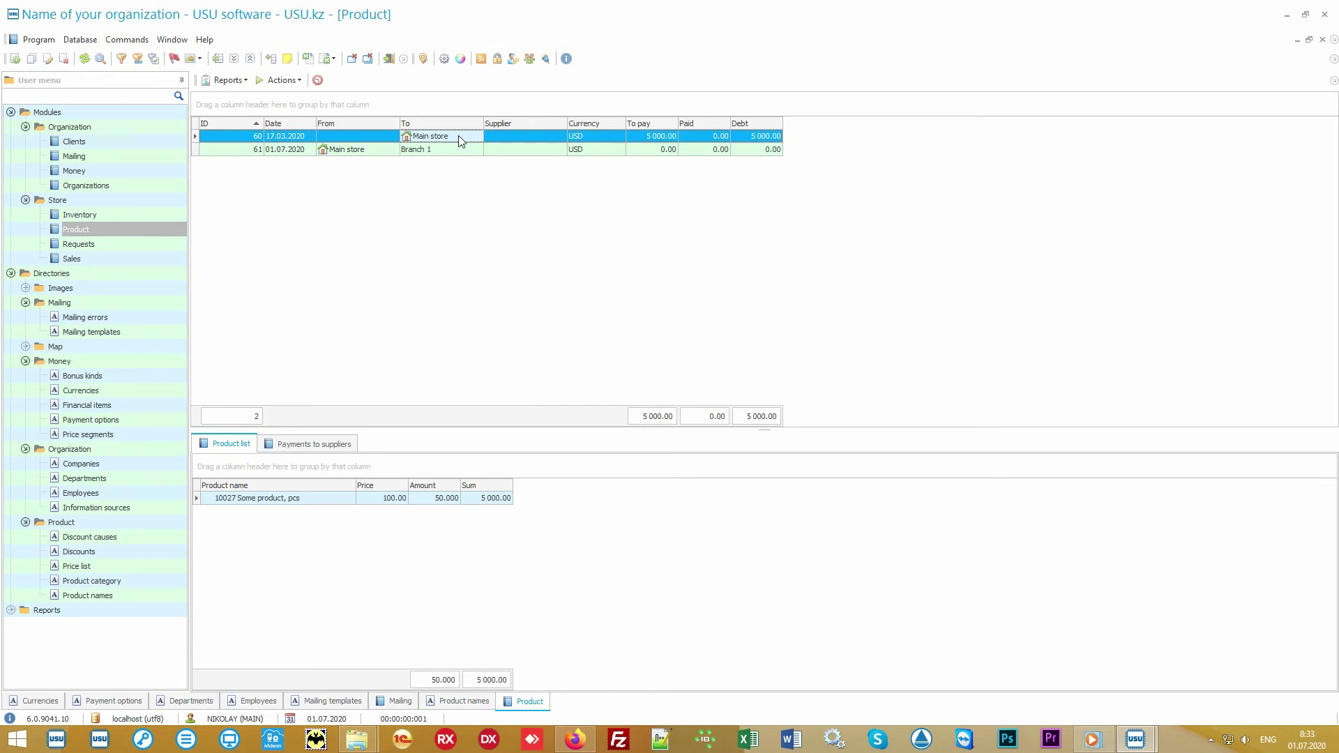
click(372, 153)
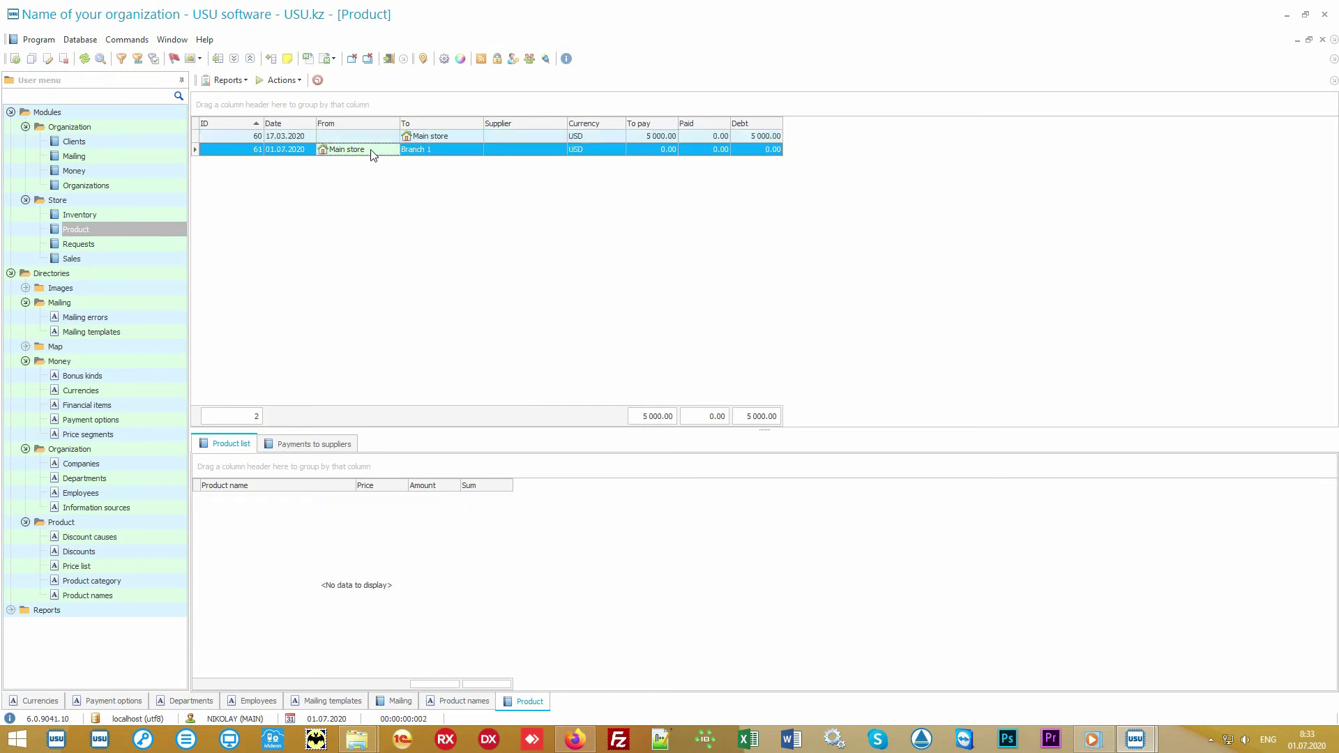
click(441, 151)
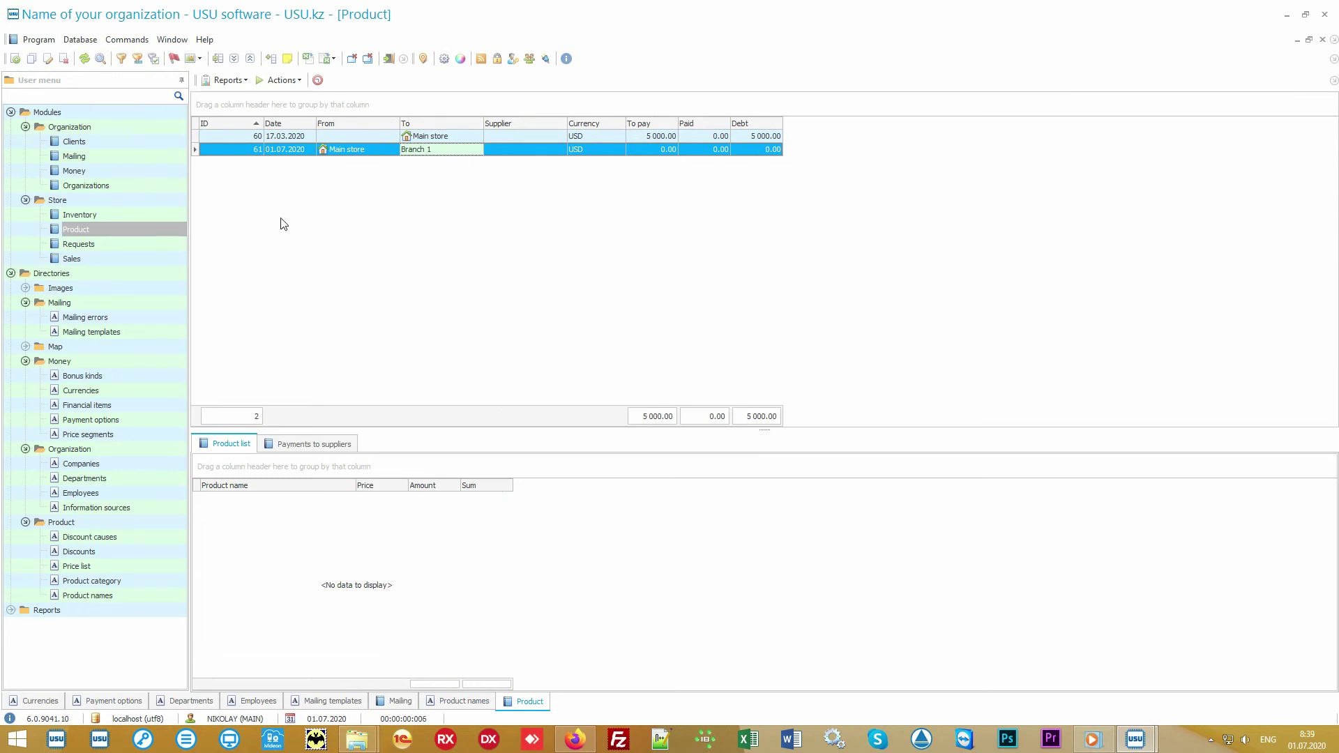
- Open the Sales module under Store and search for sales dated from 01.07.2020
click(133, 260)
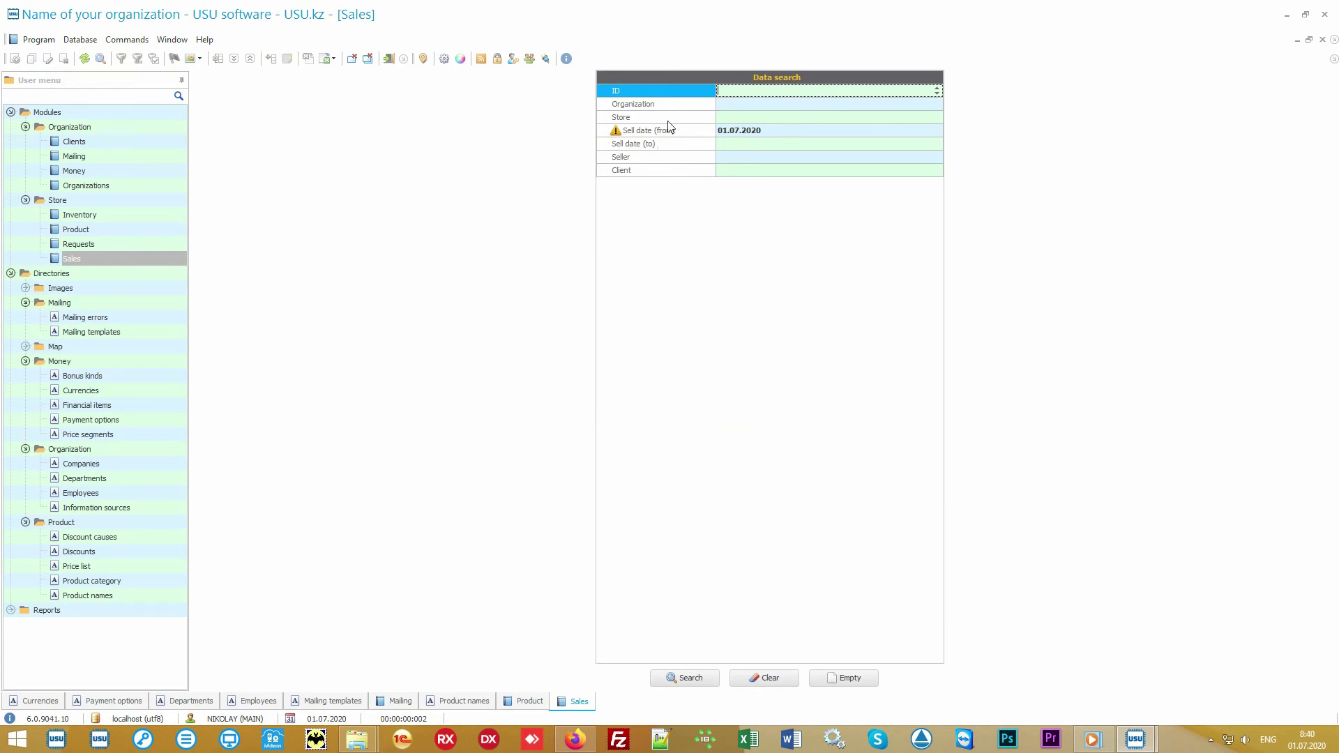
mouse_move(676, 105)
mouse_down()
mouse_move(674, 179)
mouse_move(670, 90)
mouse_up()
click(696, 683)
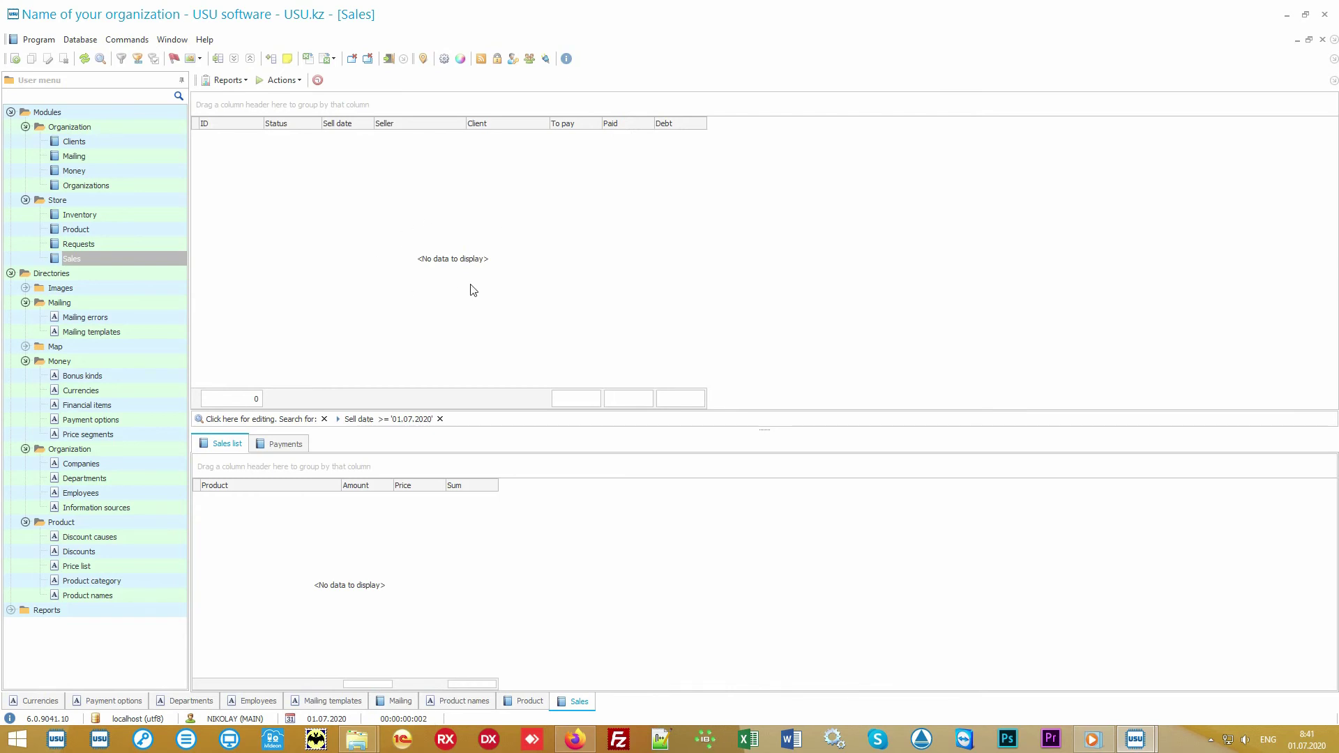
- Start a new sale with the Sell action and choose the client by entering their card number
click(282, 81)
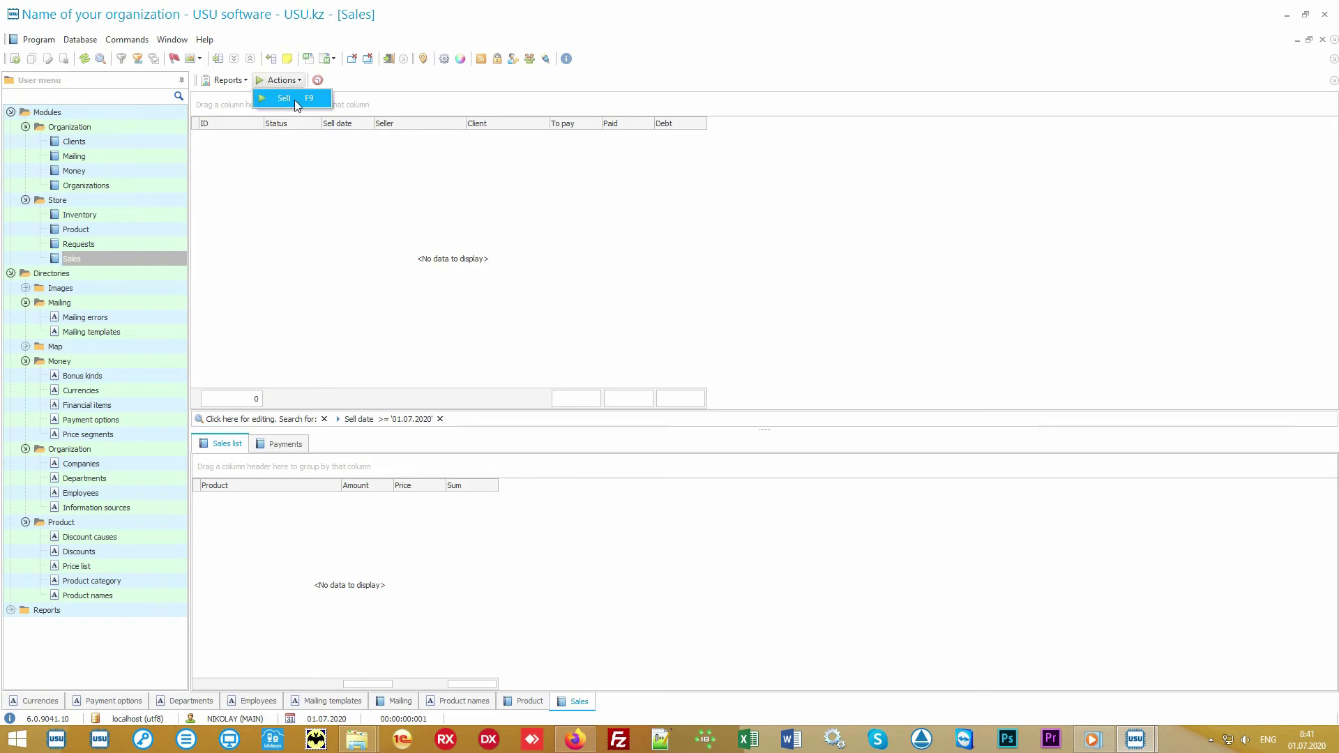
click(296, 102)
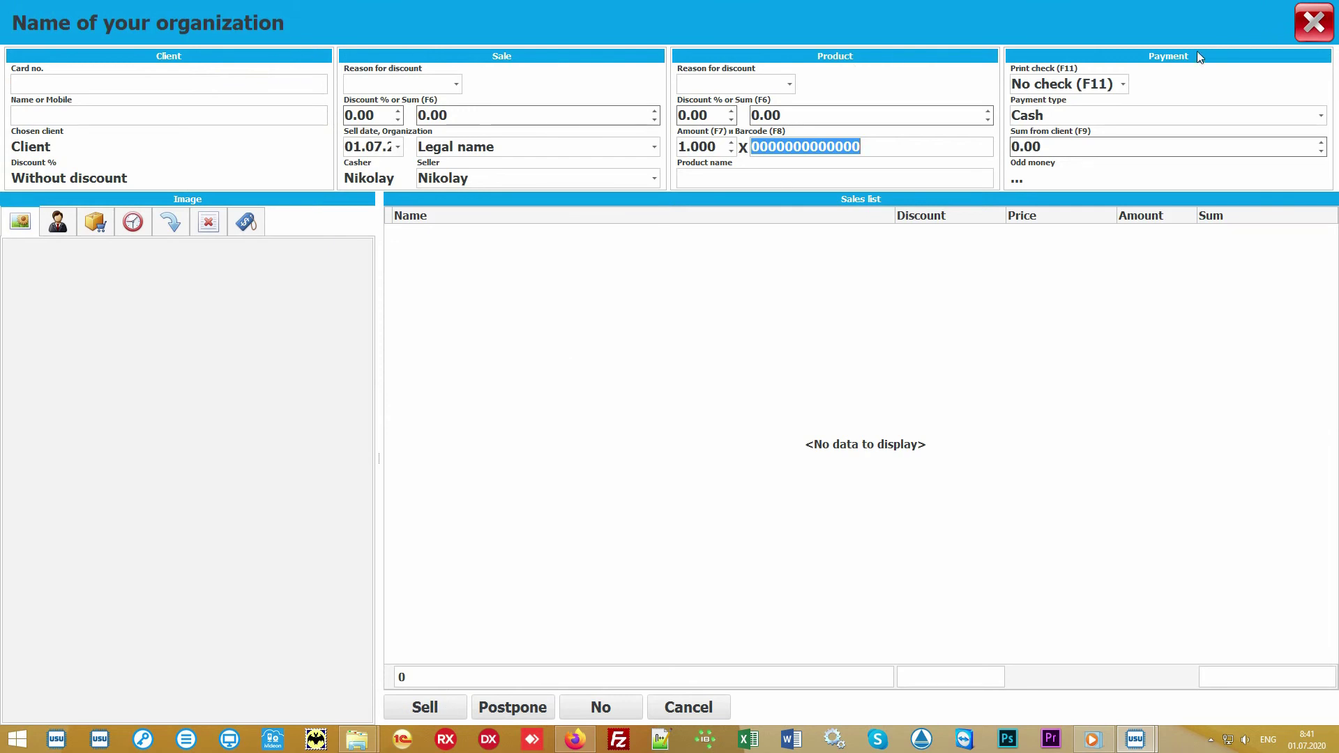
click(613, 356)
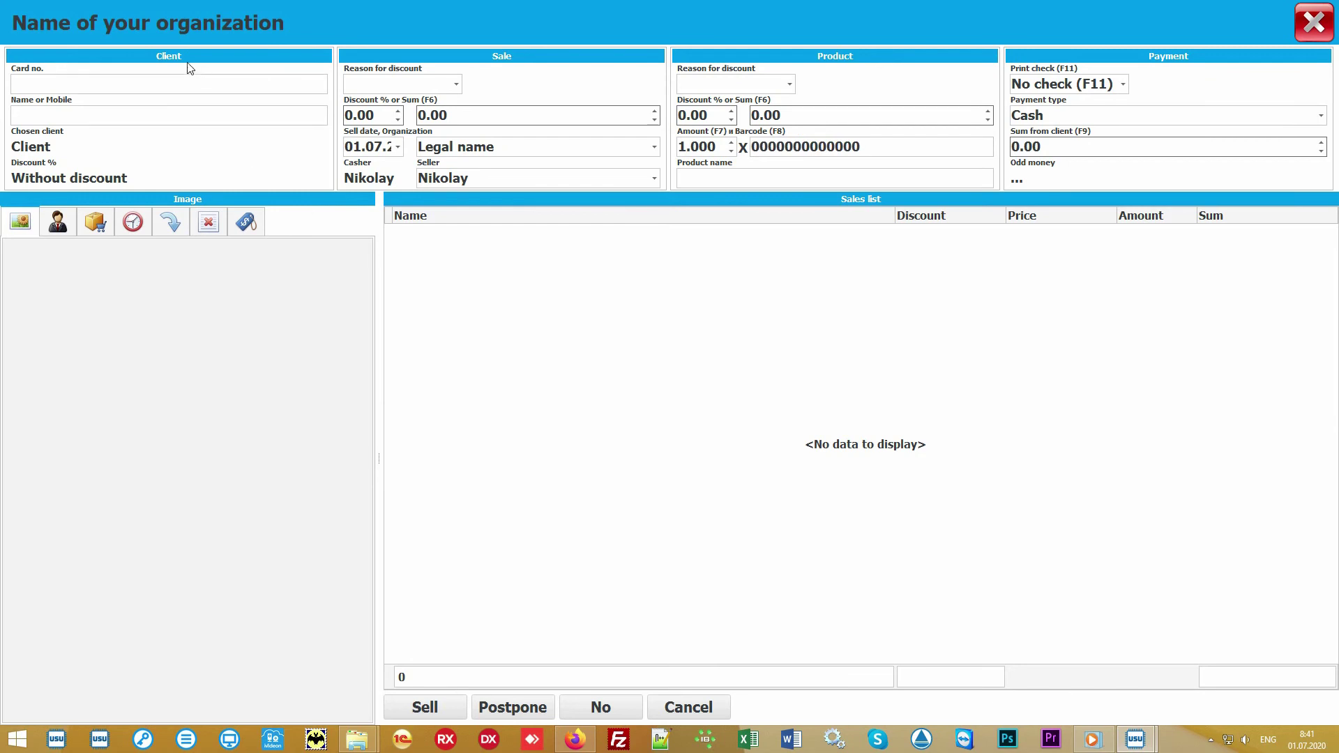
click(105, 83)
text(111)
key(Return)
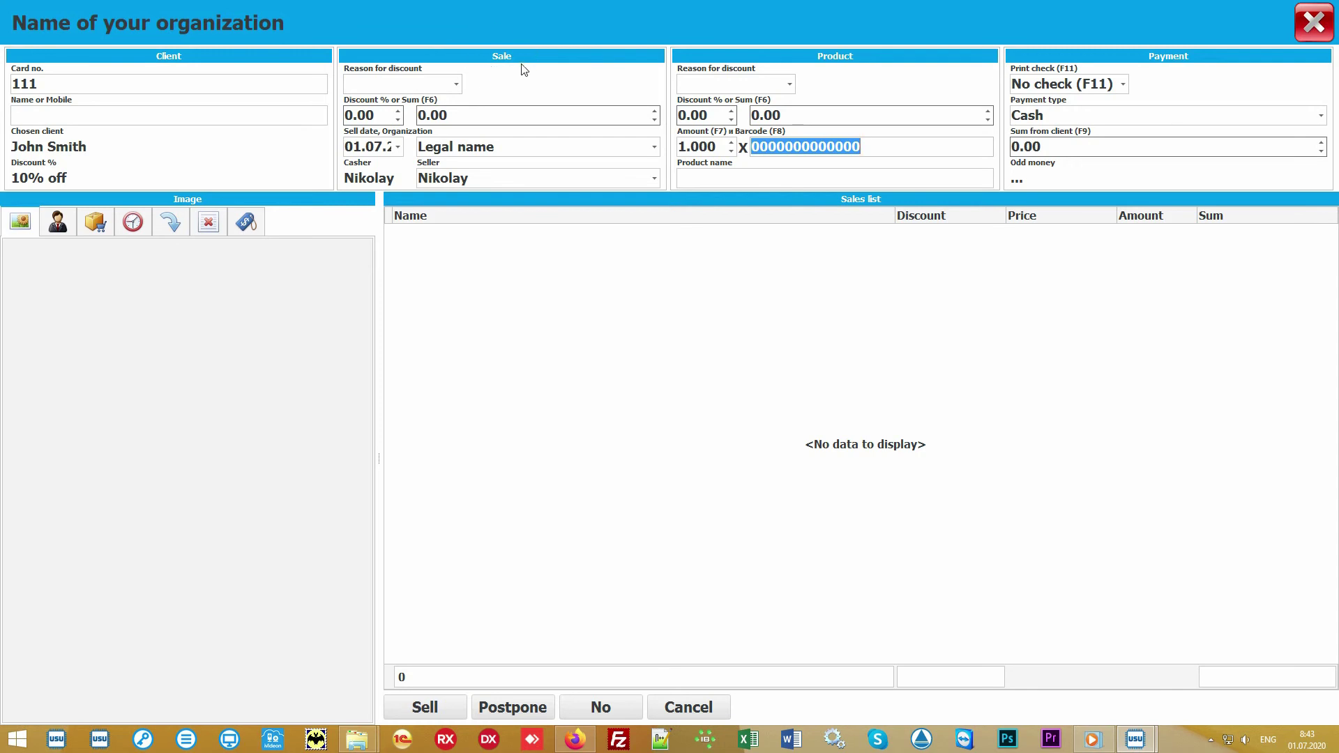
- Review the organization and seller options for the sale, keeping Legal name and the cashier as seller
click(653, 149)
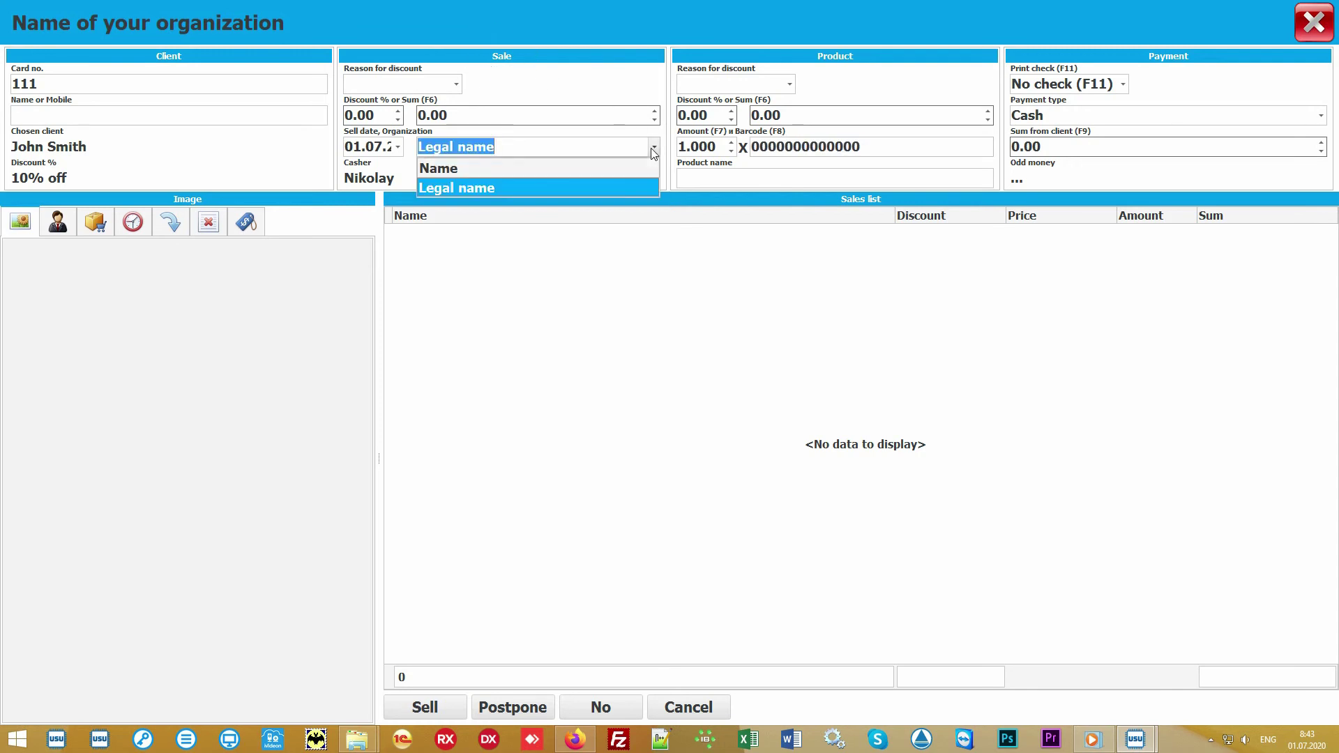
click(653, 149)
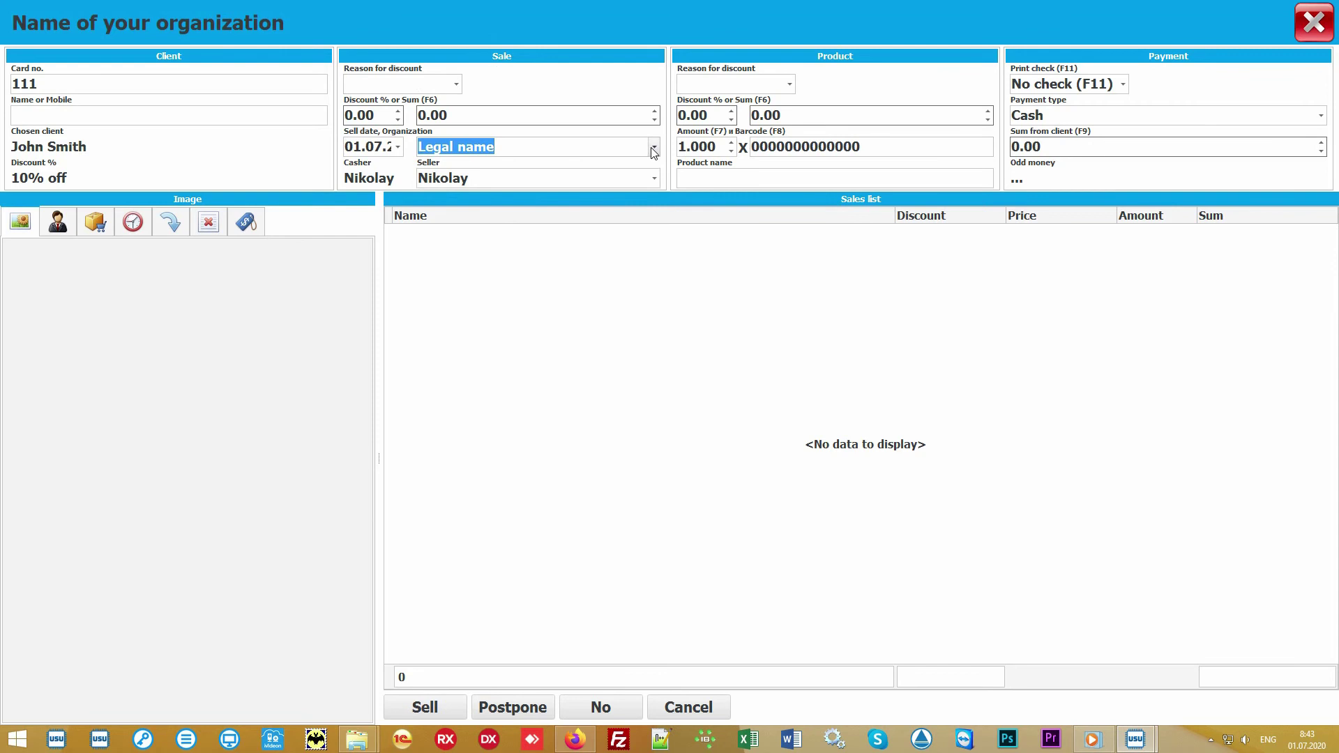
click(654, 179)
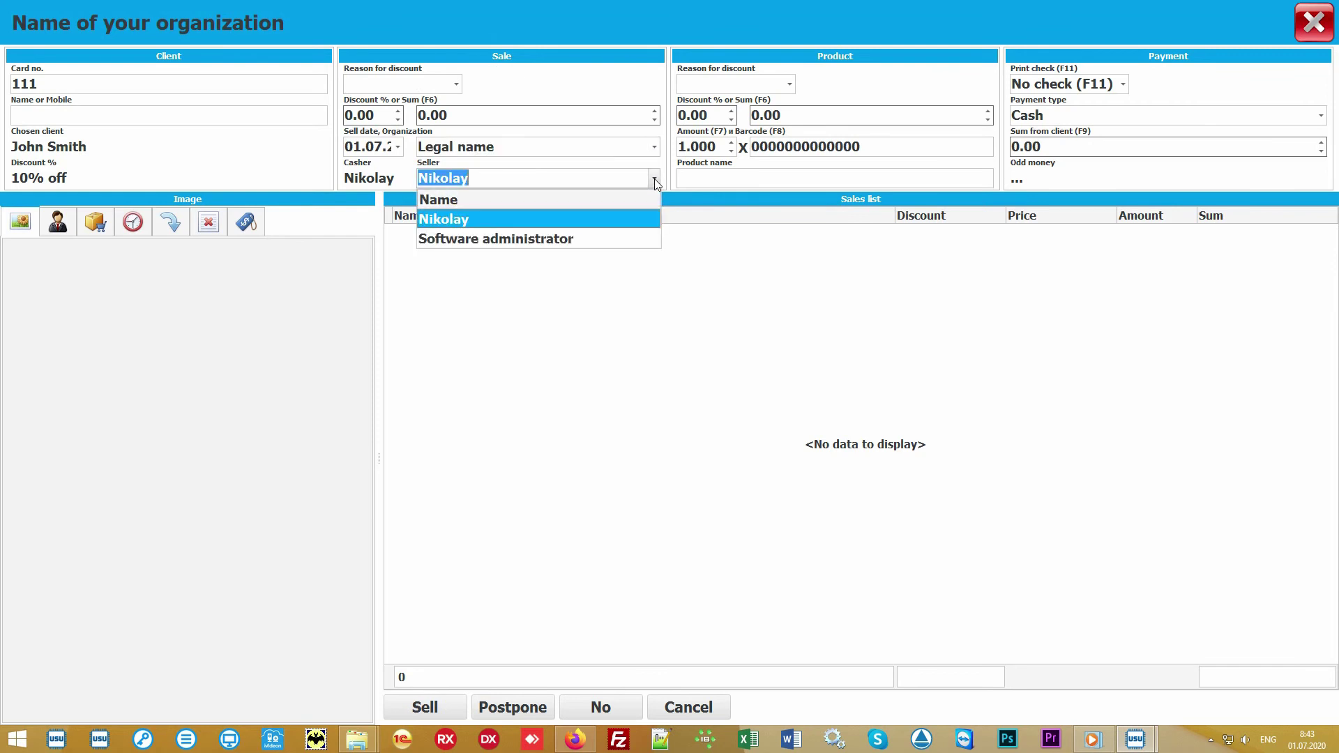
click(619, 219)
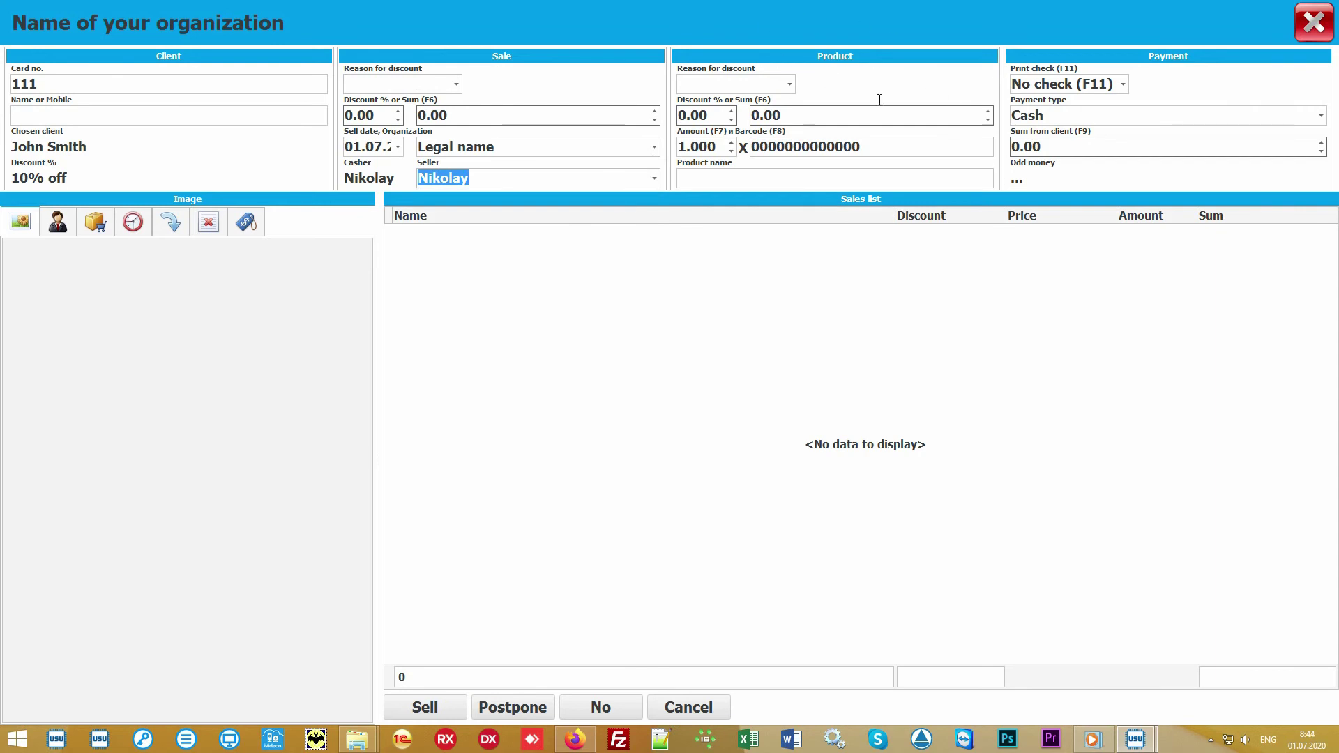
- Add one unit of the product with barcode 10027 to the sales list
click(898, 145)
text(100)
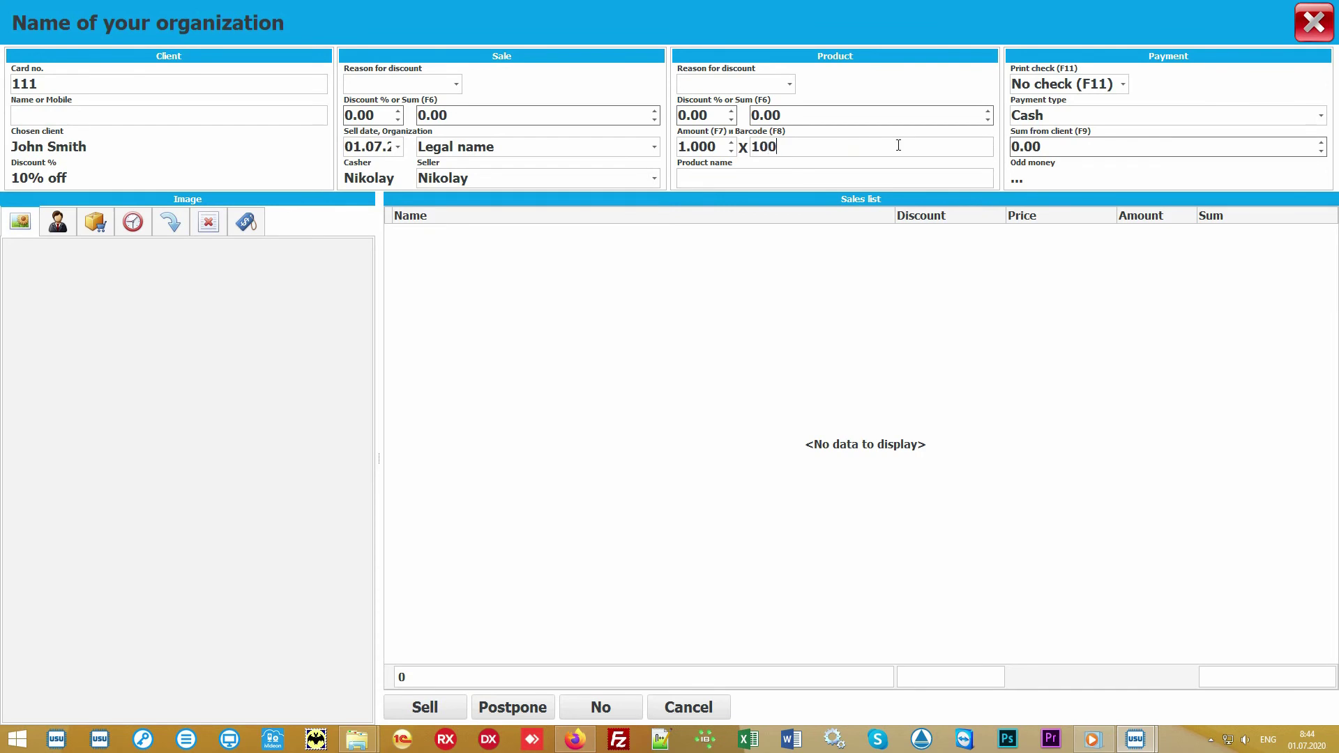
text(27)
key(Return)
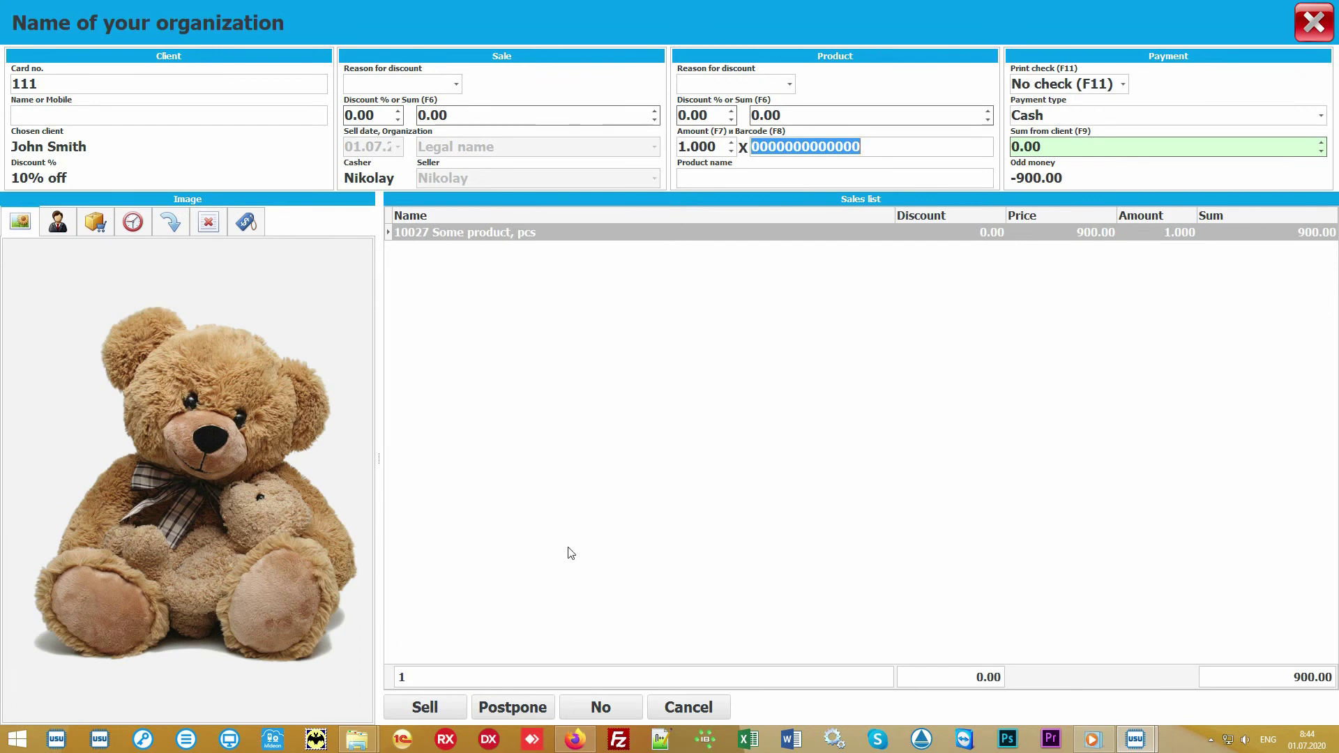
click(651, 452)
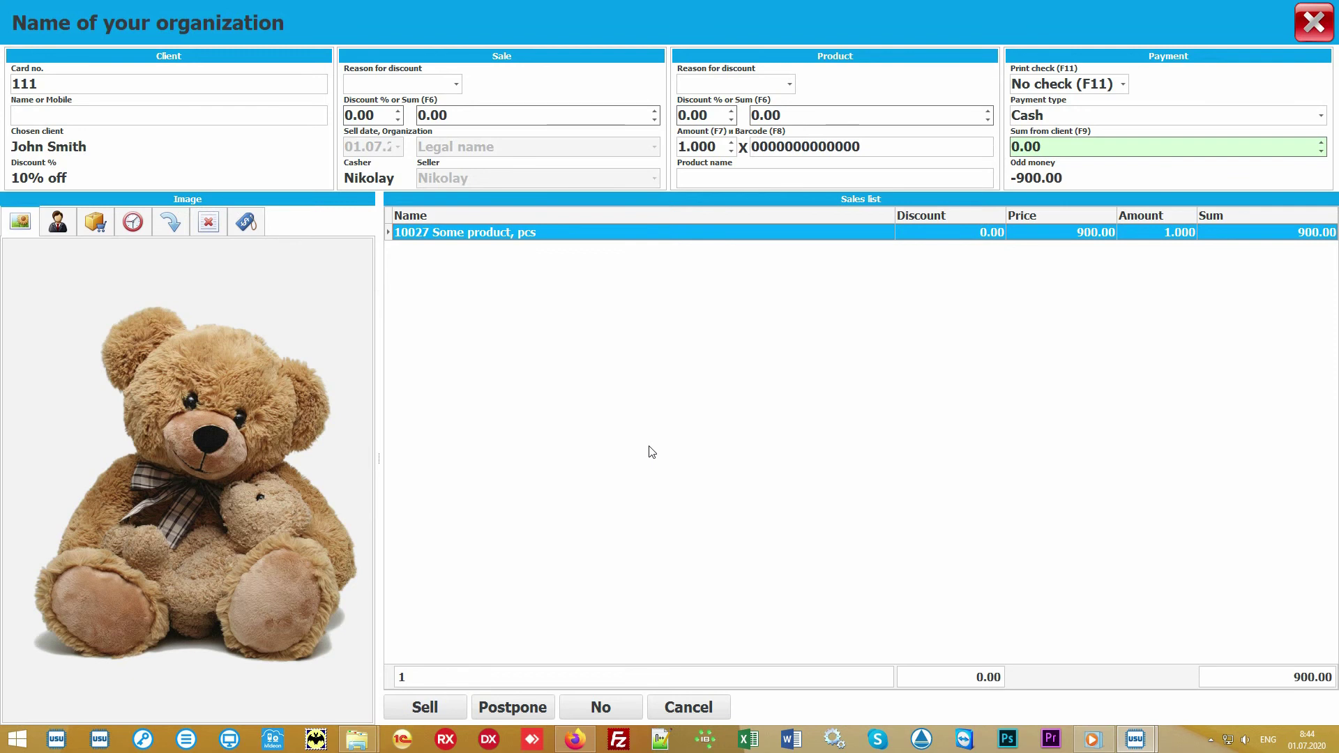
- Show the product selection list for the Main store and examine its categories, photos and prices
click(744, 176)
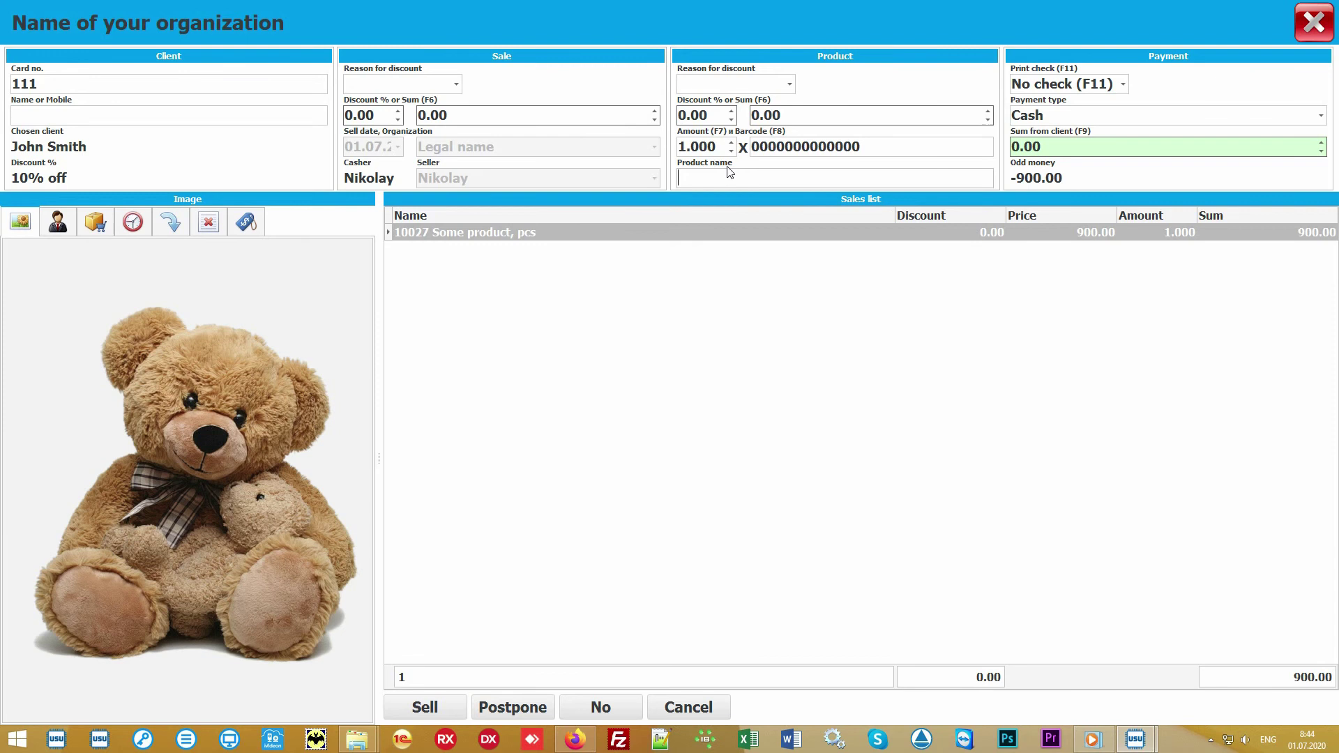
click(96, 223)
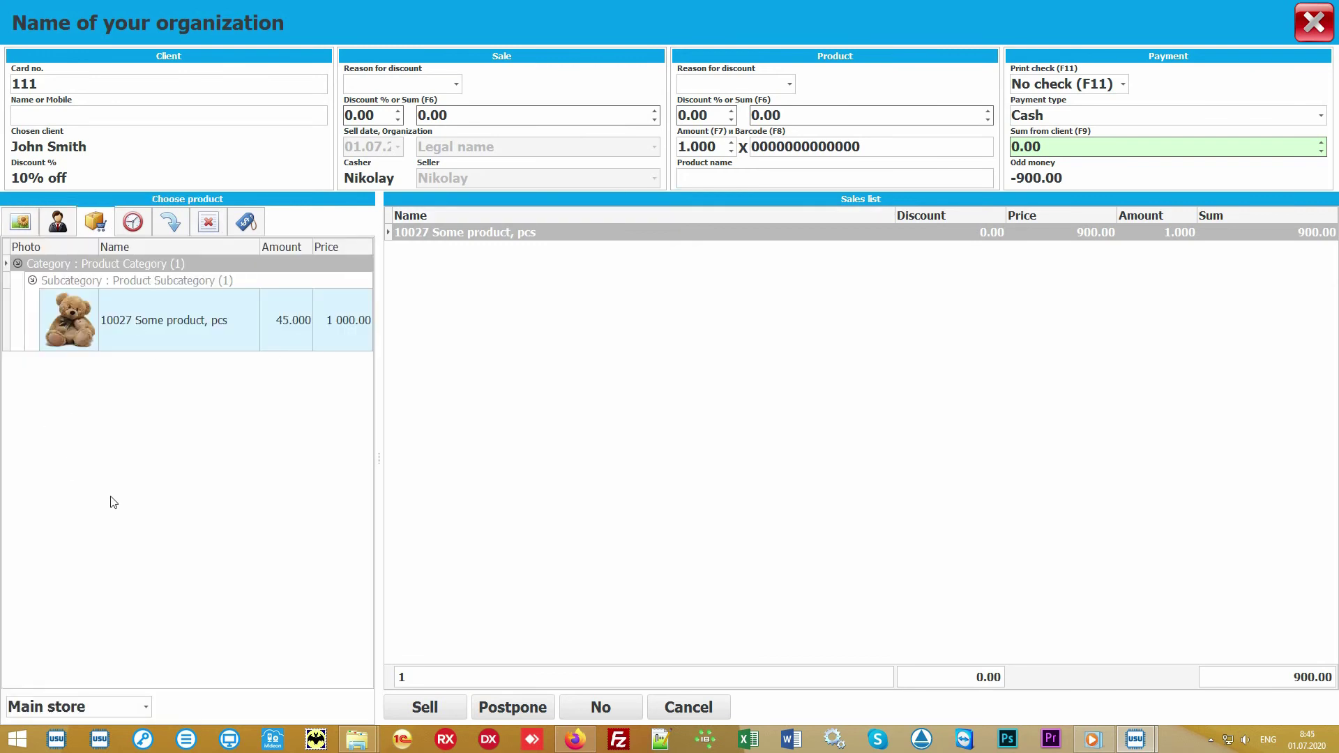
click(216, 461)
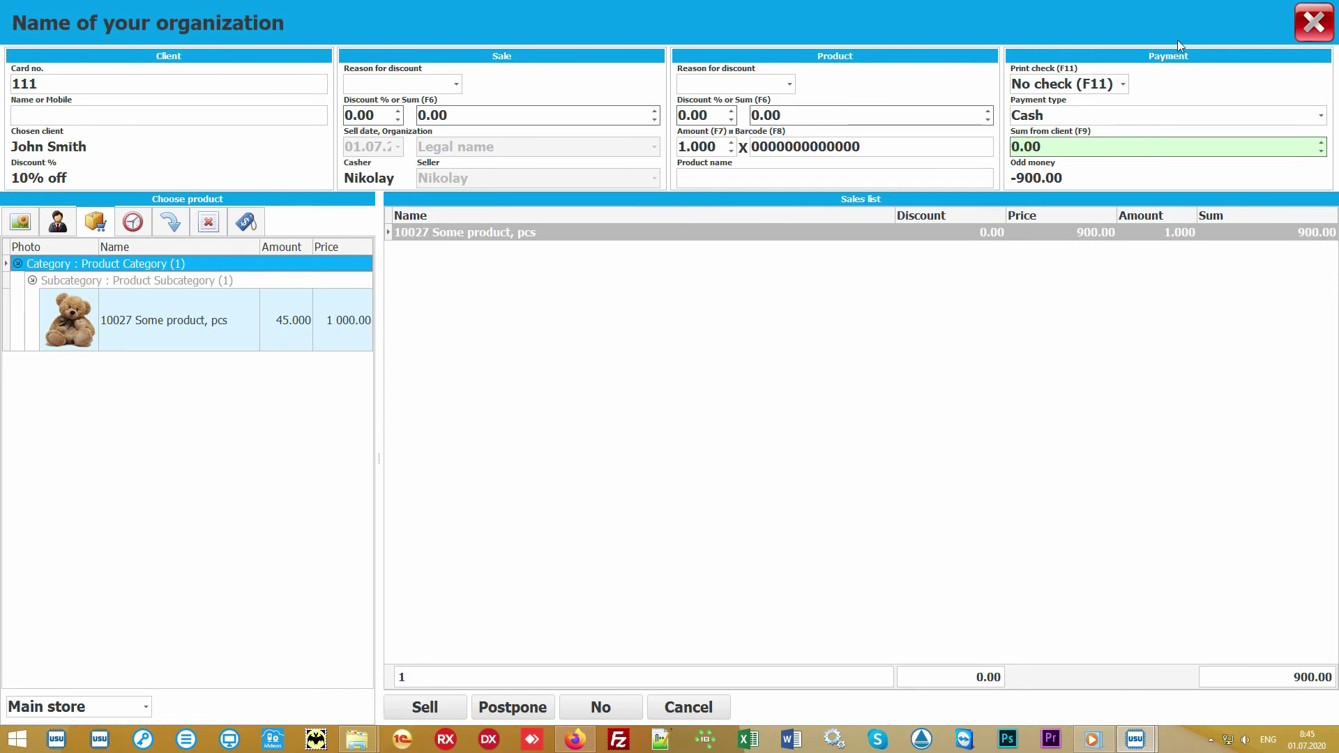
- Enter 1000 as the sum from the client, keeping Cash as the payment type and No check for printing
click(1099, 148)
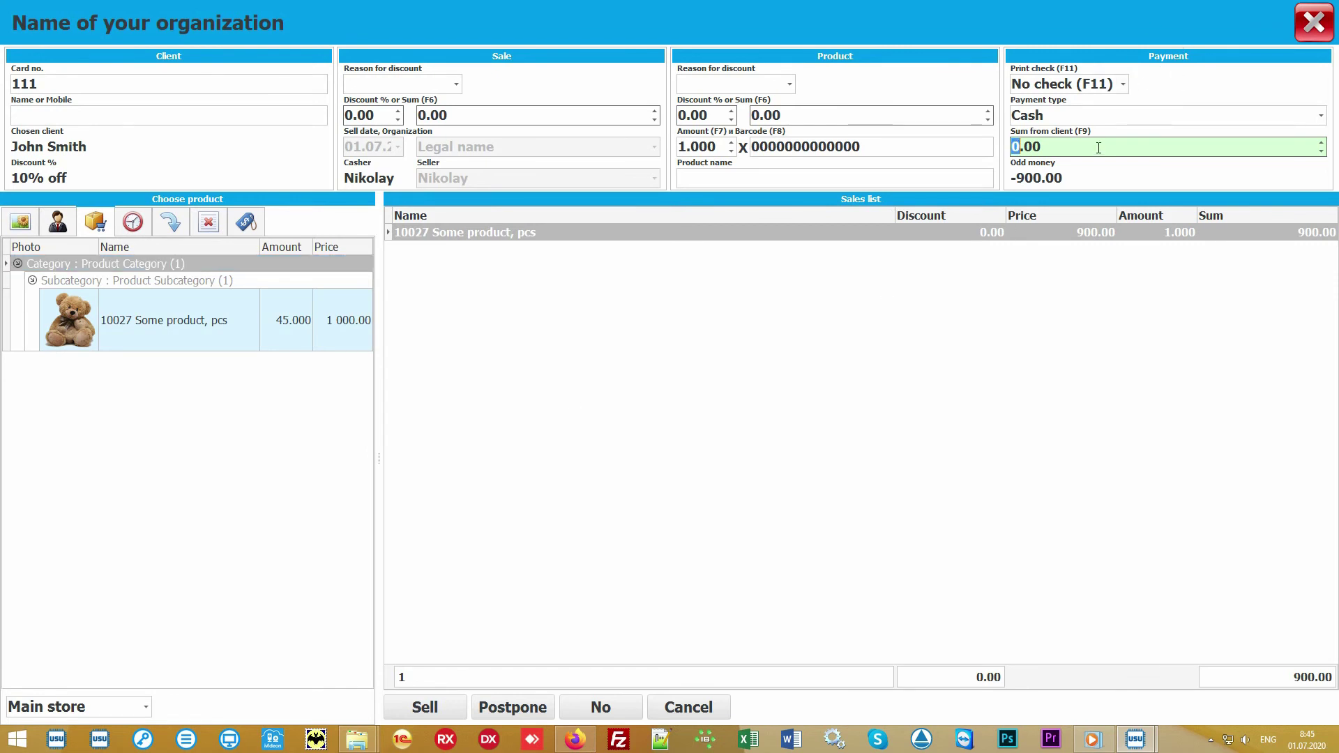
text(1000)
click(1324, 120)
click(1324, 120)
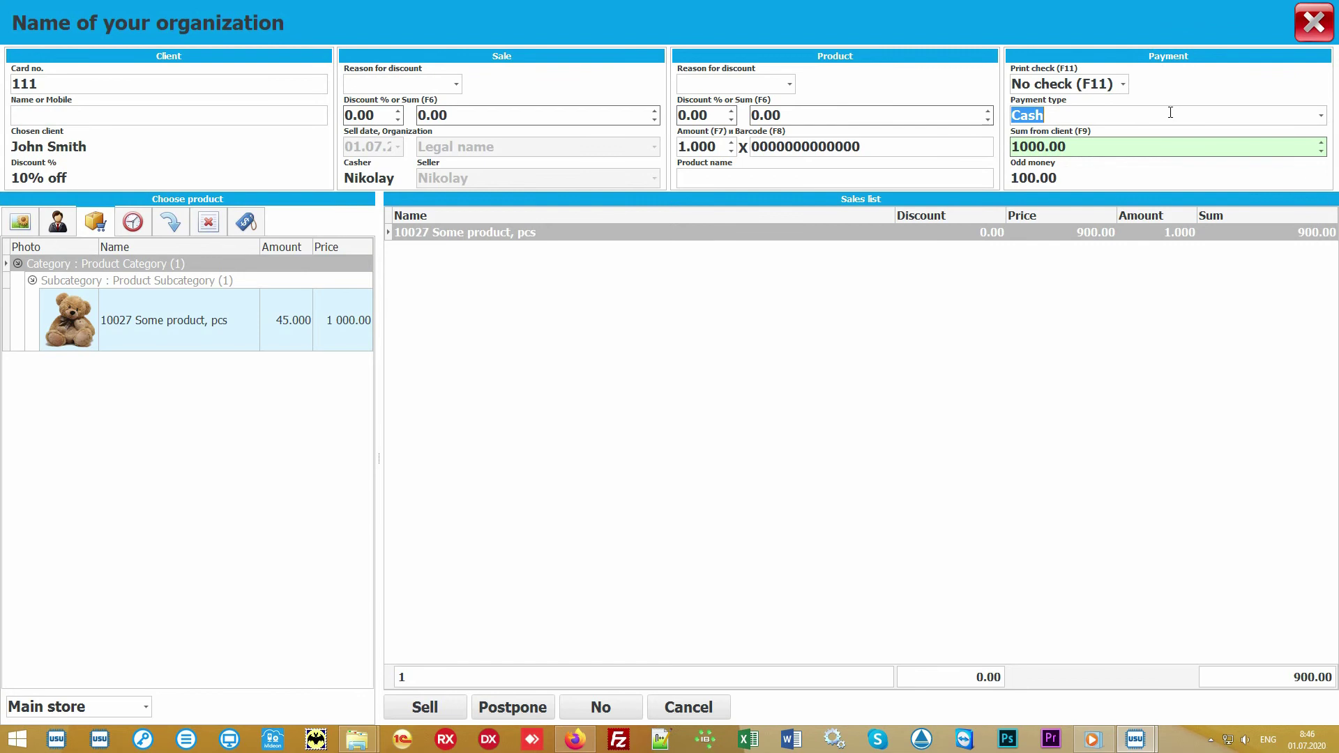
click(1124, 86)
click(1124, 85)
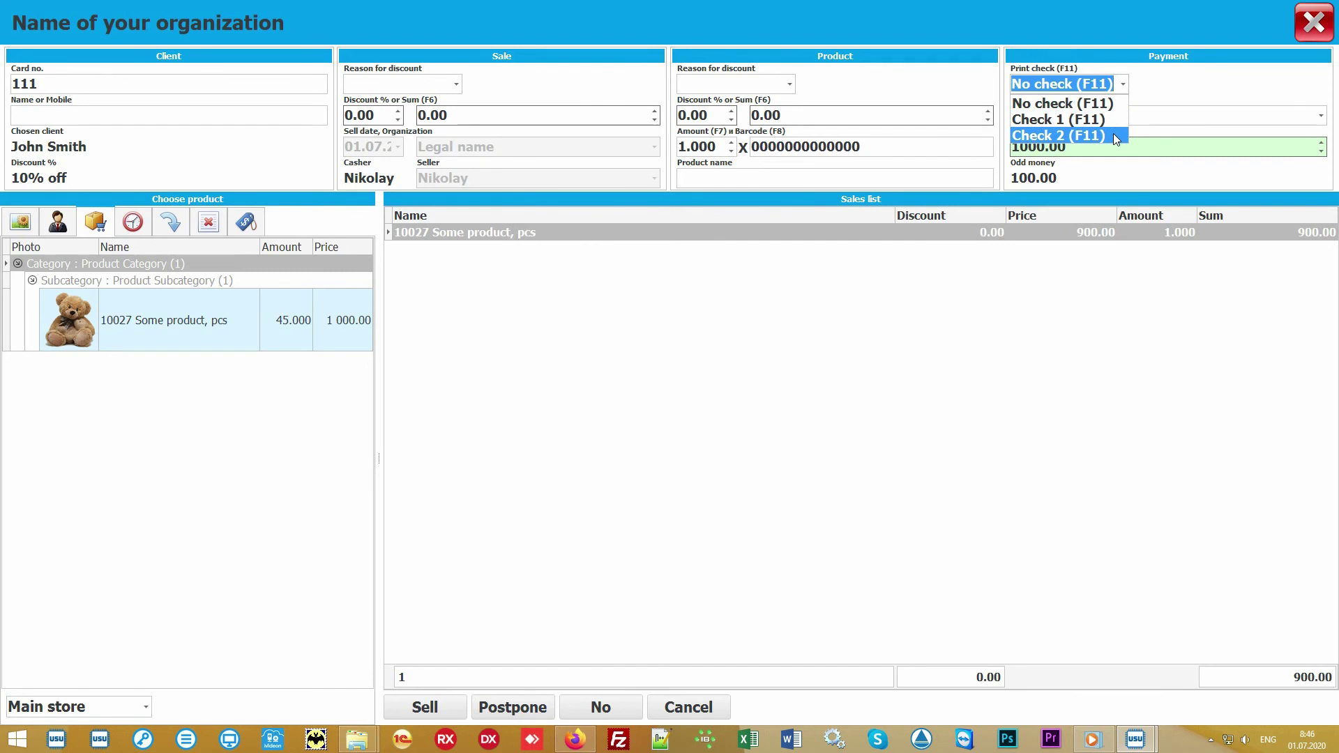
click(1128, 88)
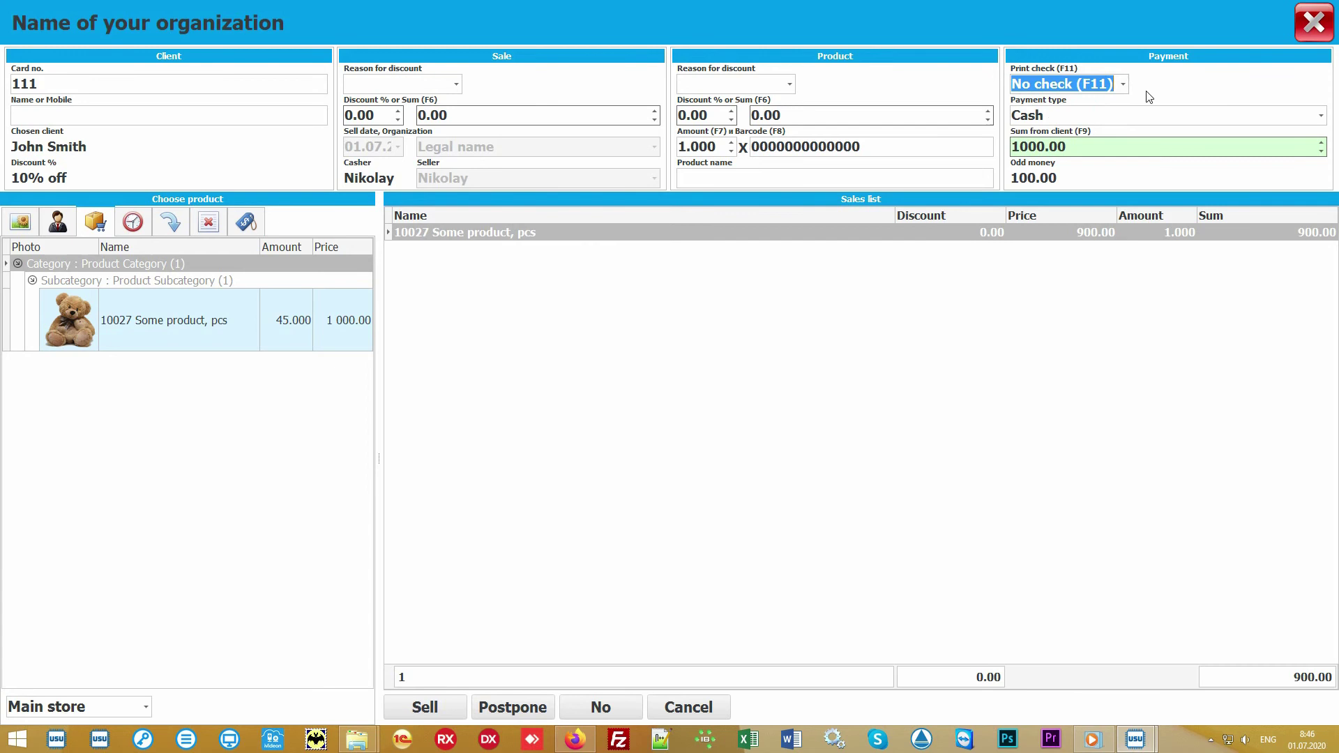
click(671, 402)
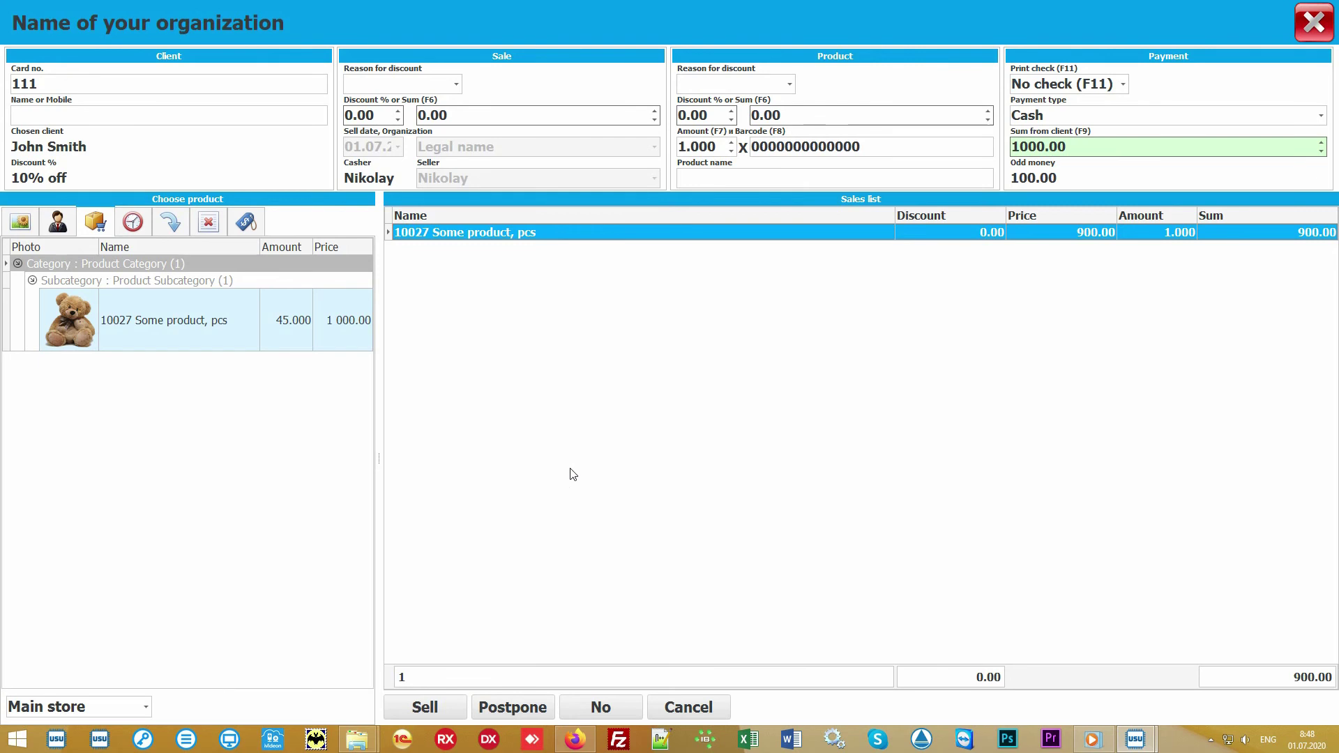
- Complete the sale, leave the seller's window and select the new sale in the Sales module
click(429, 709)
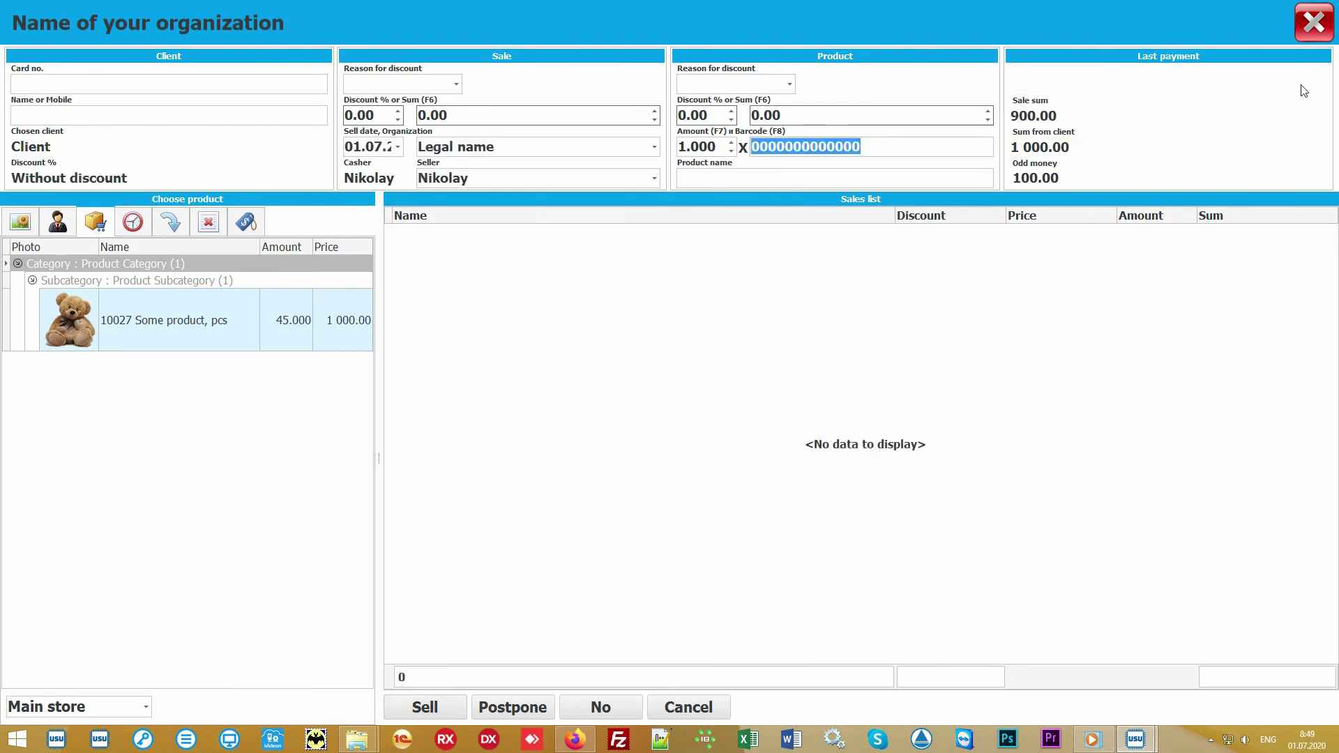
click(1318, 31)
click(487, 138)
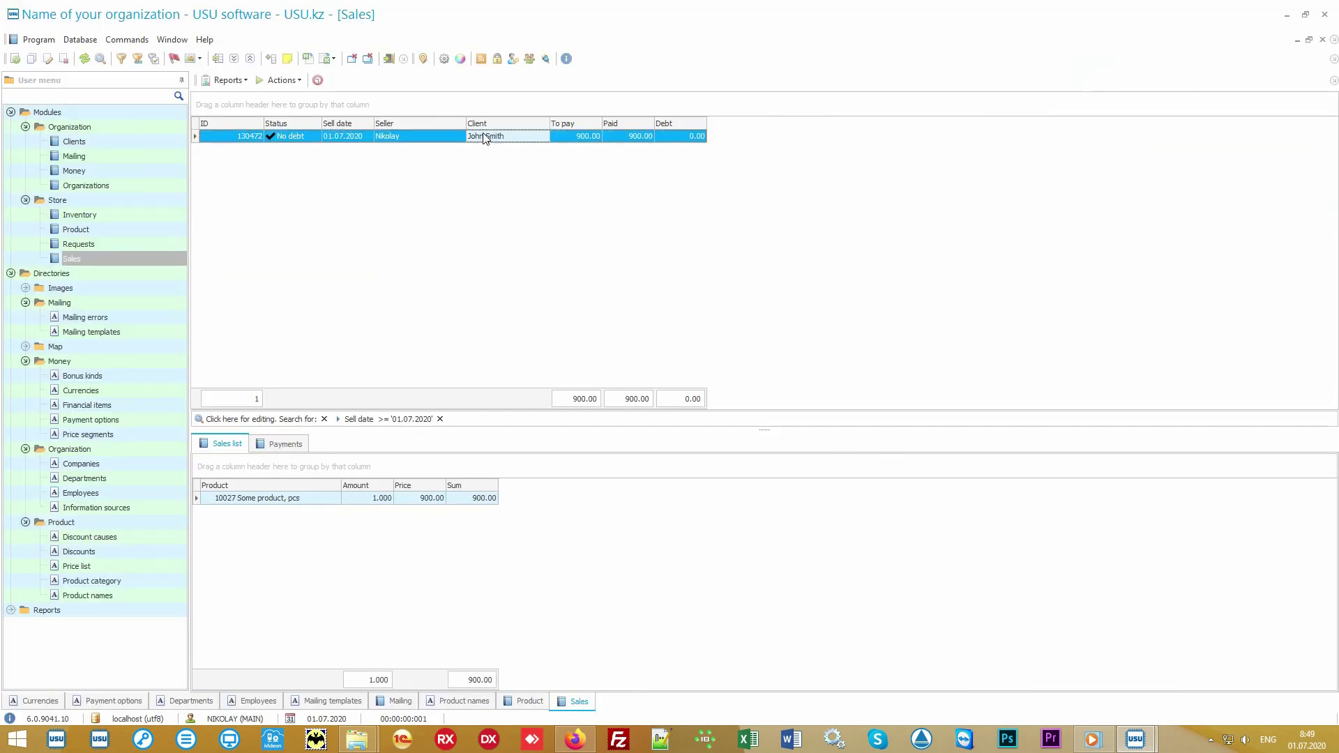
- Preview the Check report for the selected sale and close it
click(231, 81)
click(256, 95)
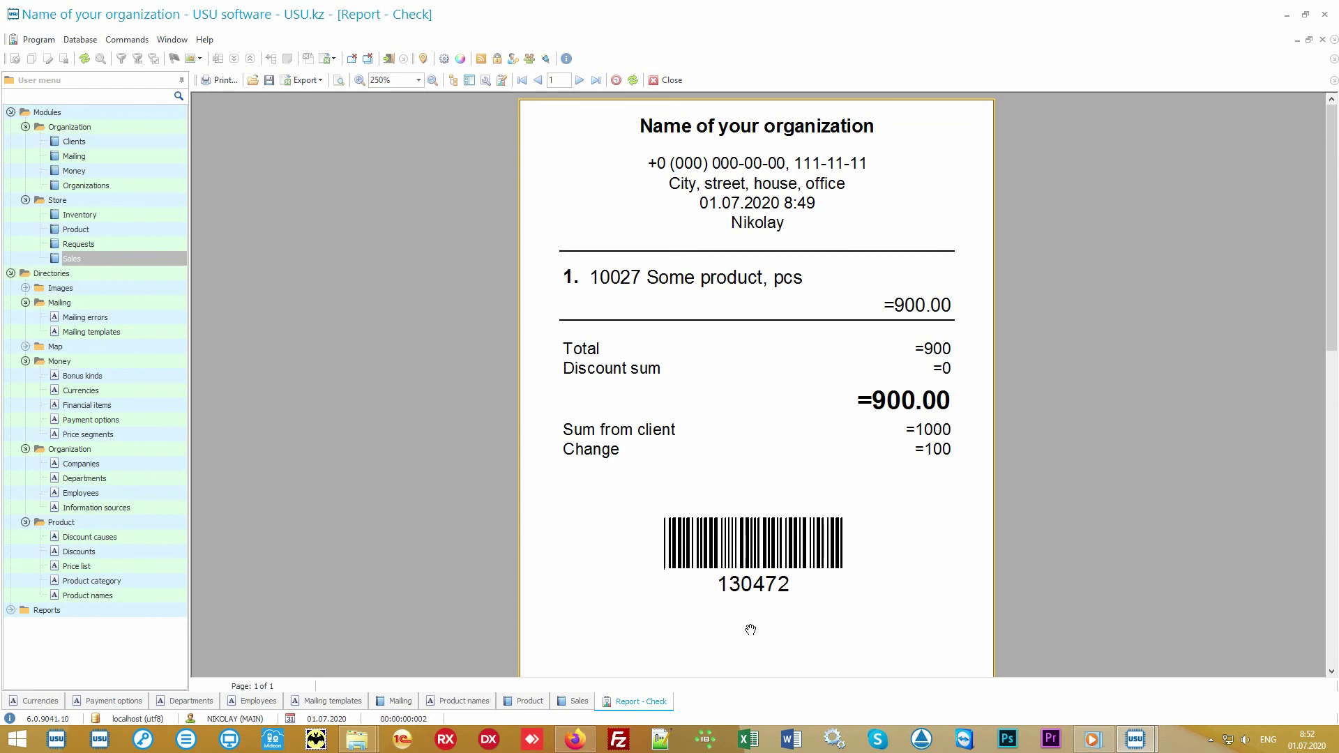
click(669, 83)
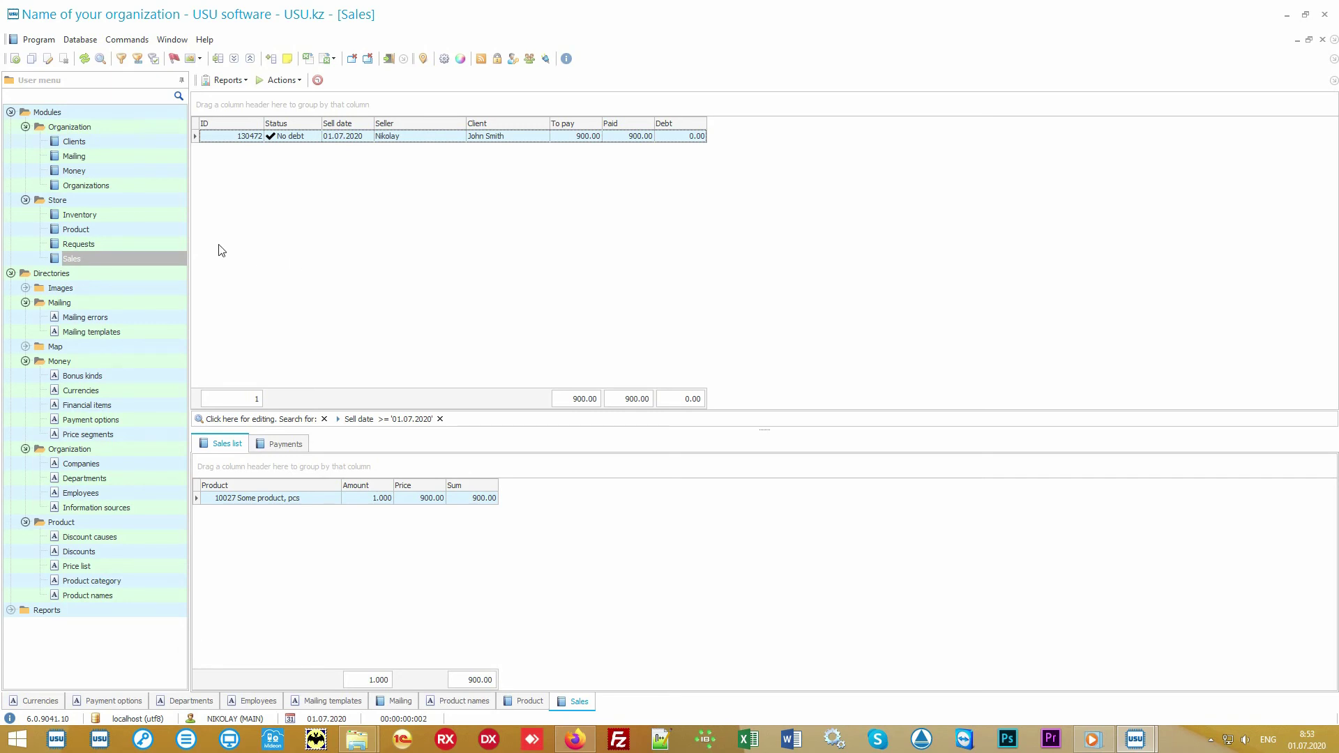
- Open the Inventory module under Store and examine the Main store count's planned, actual and difference amounts for its product
click(148, 216)
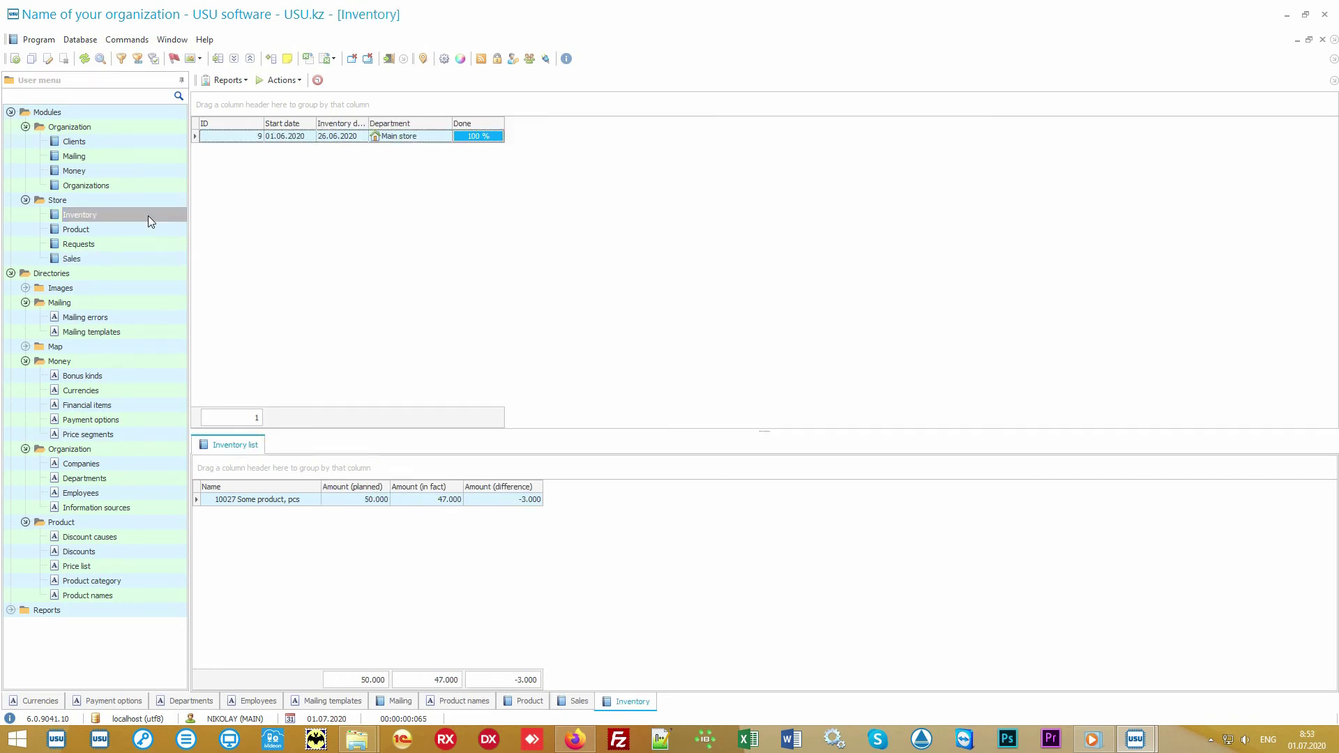
click(443, 139)
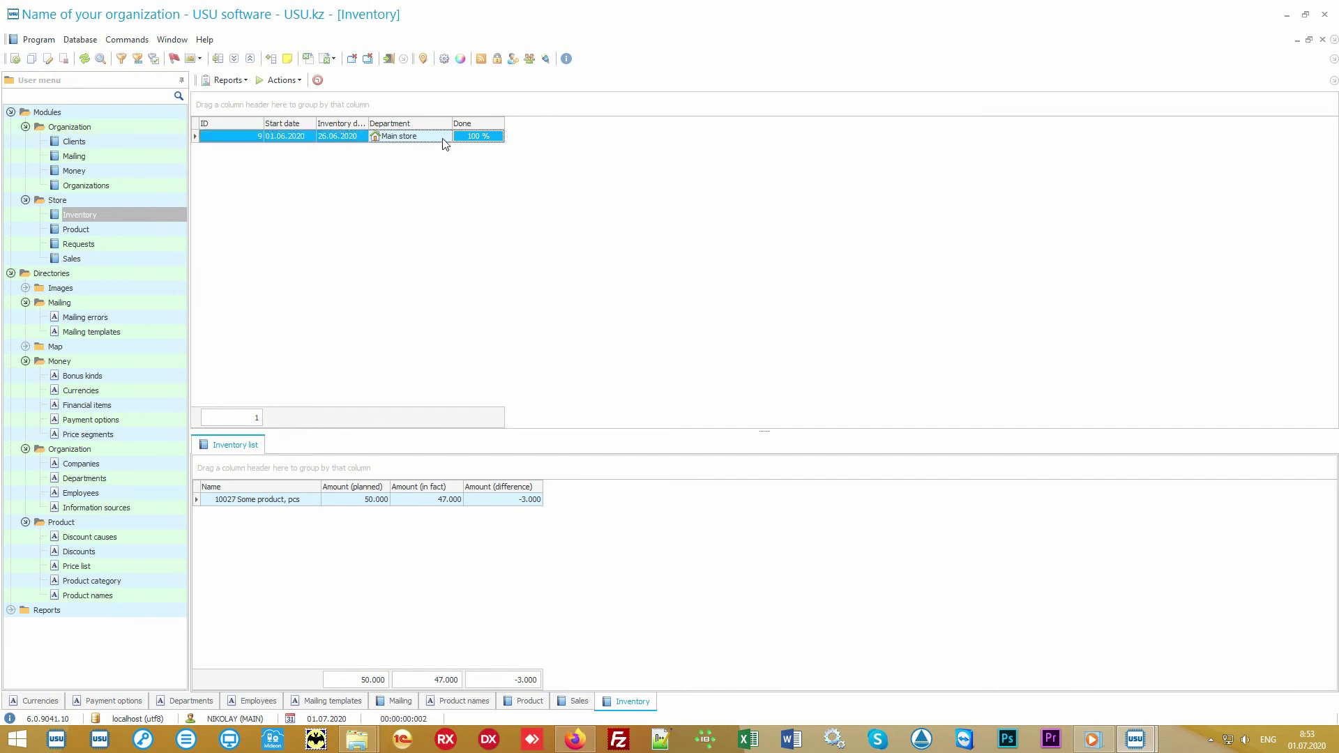
click(304, 503)
click(340, 505)
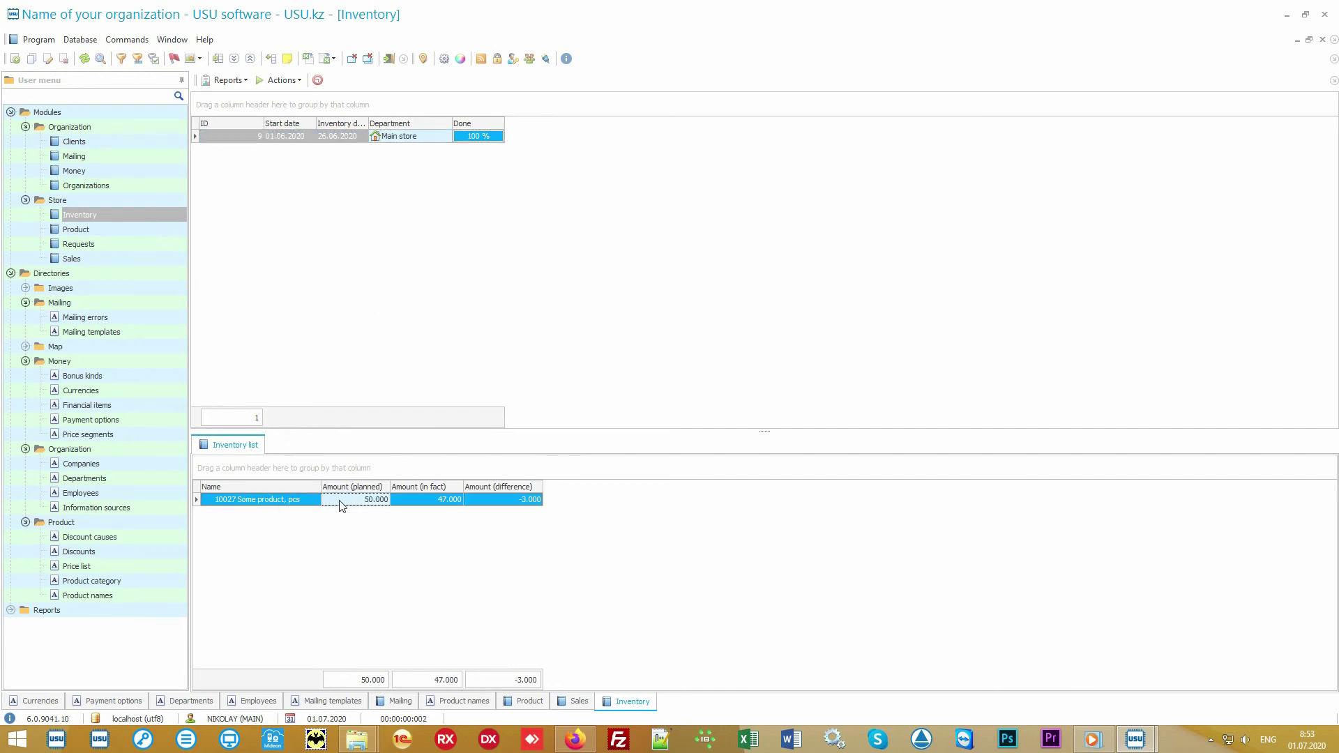
click(412, 504)
click(491, 501)
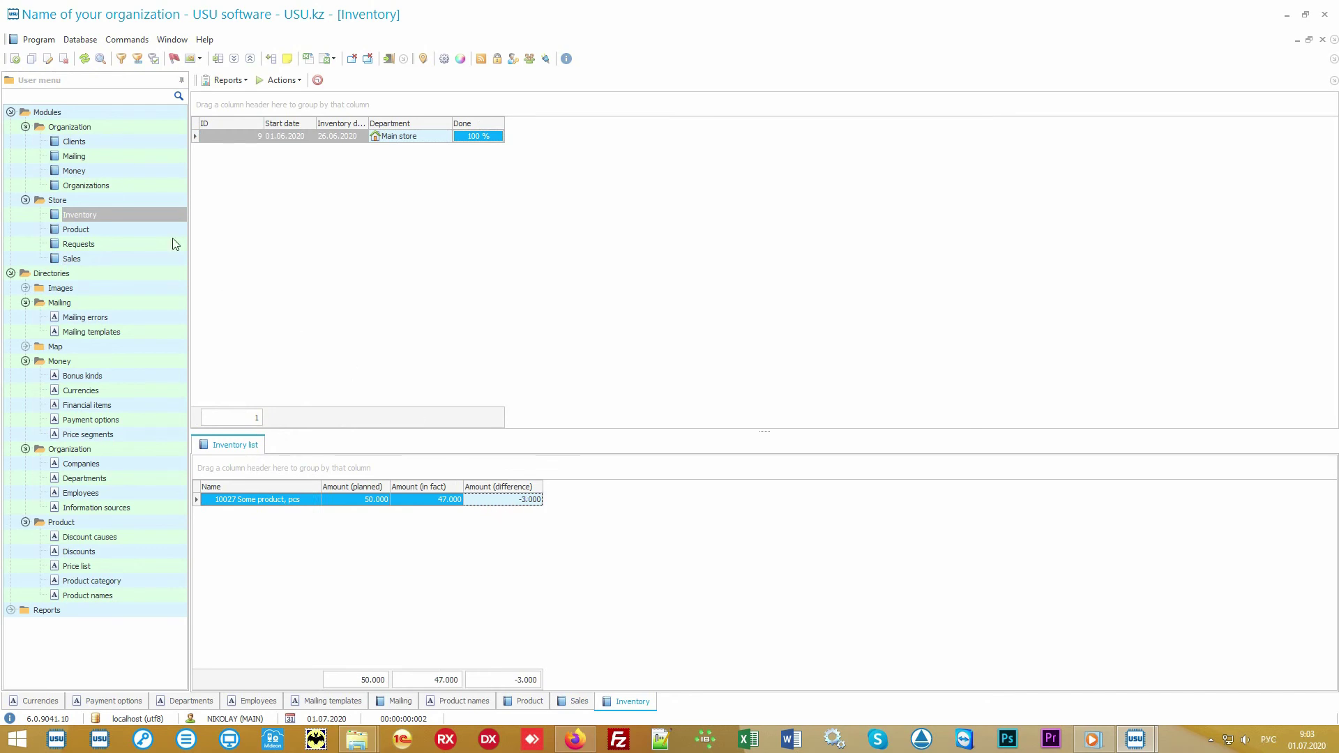
- Open the Clients module under Organization and inspect the VIP, Problem and Supplier client records
click(102, 143)
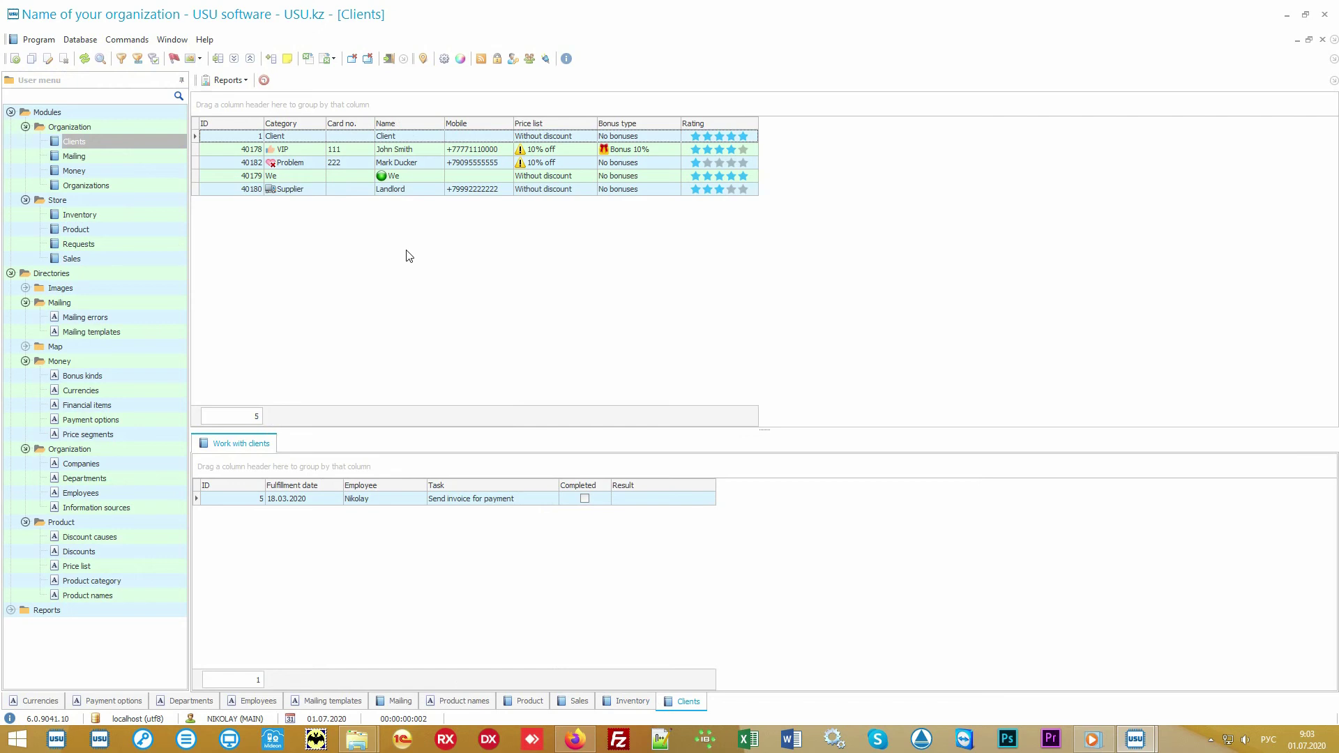
key(alt+shift)
click(132, 258)
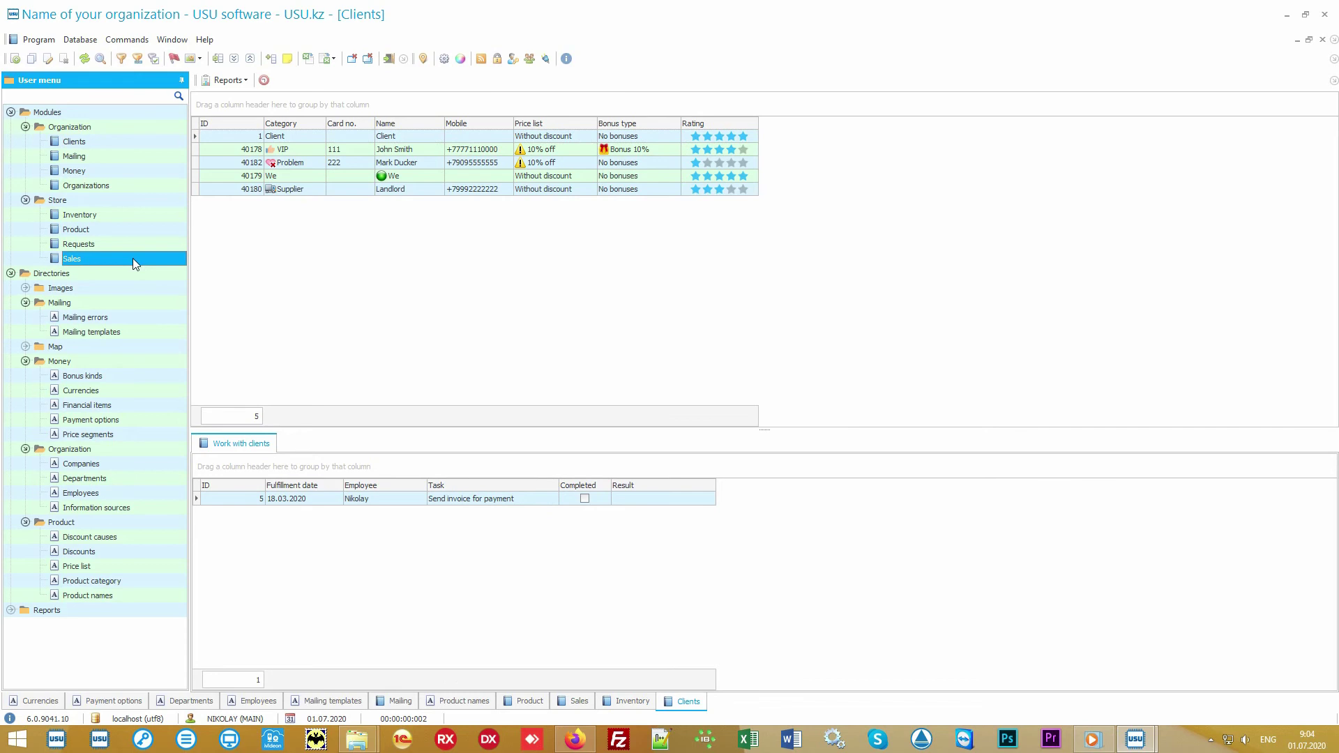
click(129, 143)
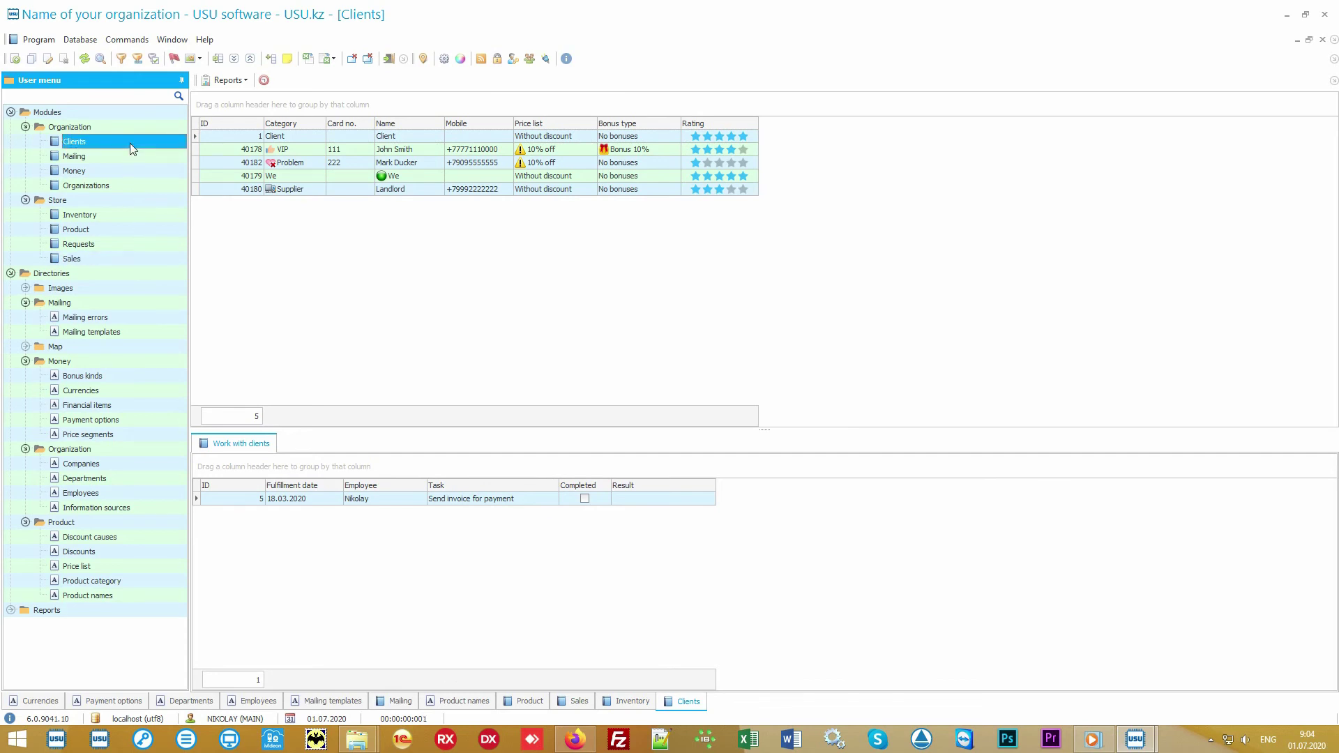
click(396, 296)
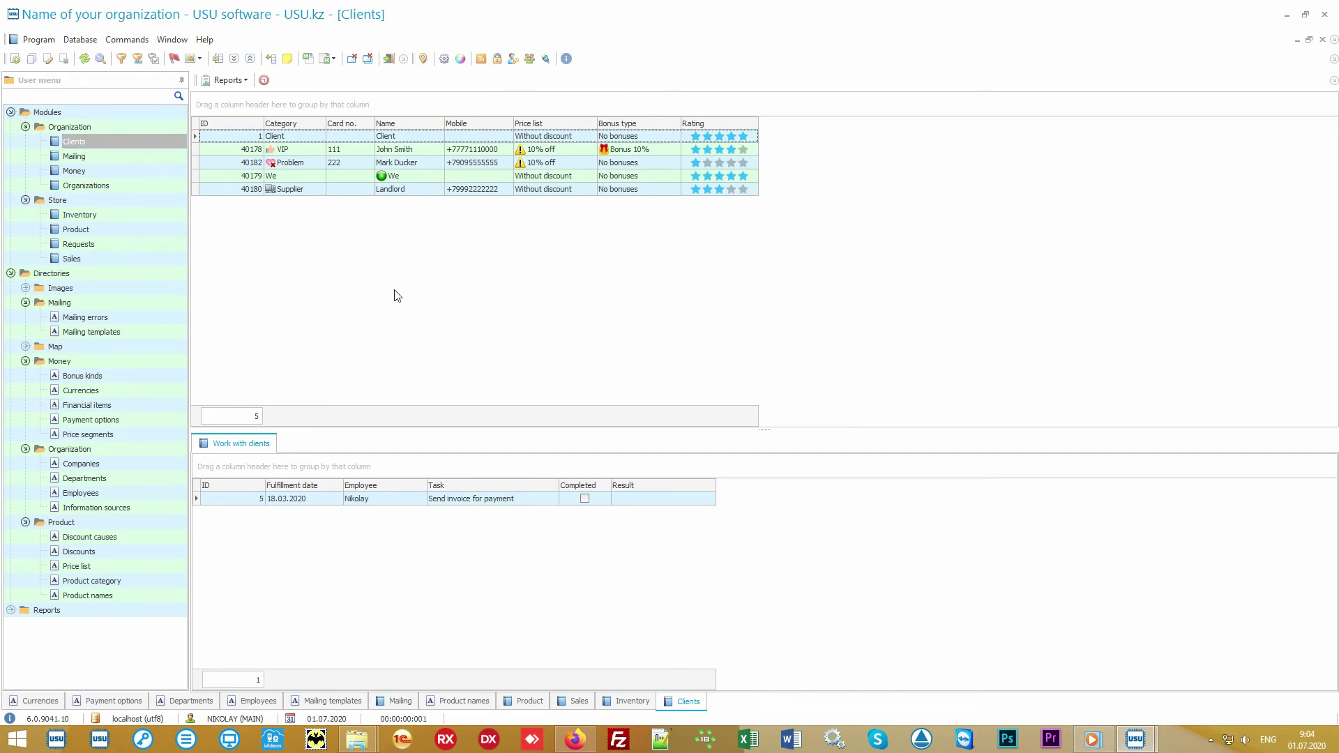
click(307, 149)
click(308, 165)
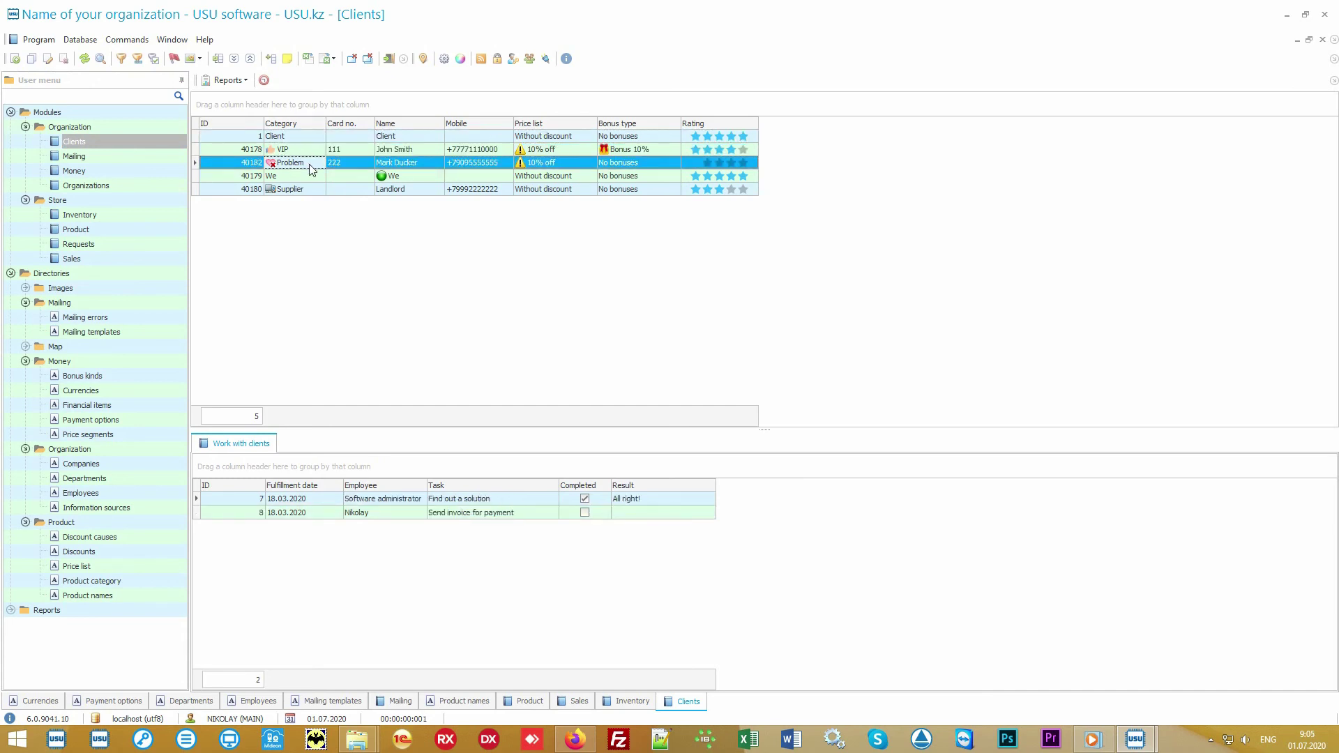
click(307, 189)
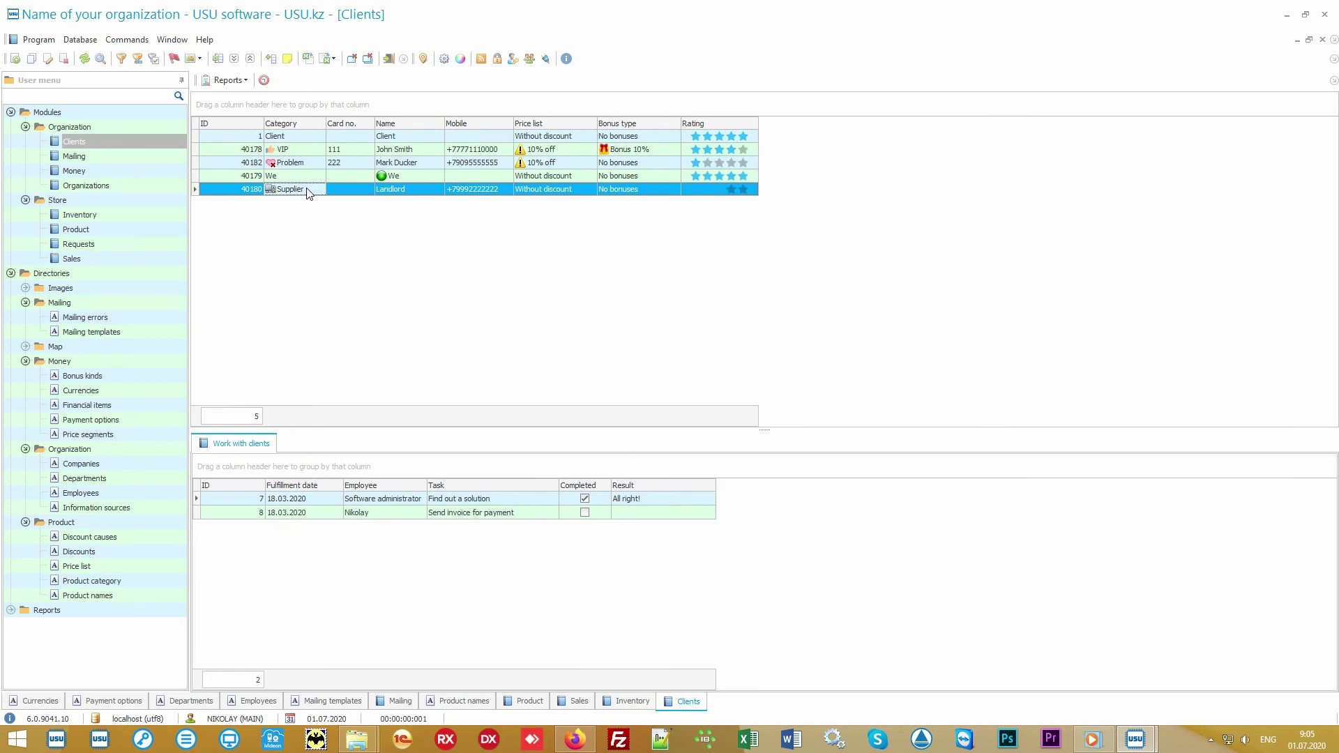
- Inspect the price list assigned to the VIP client and compare it with the default client's
click(313, 152)
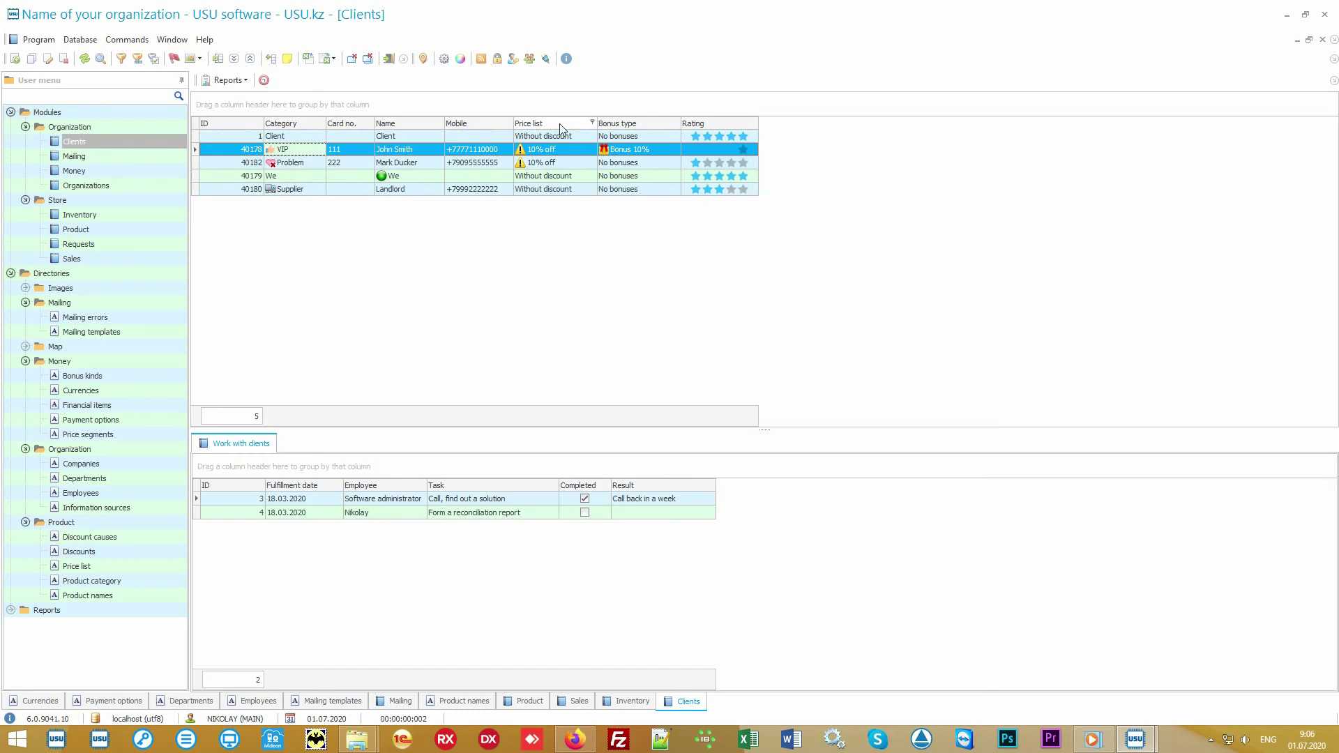
click(575, 139)
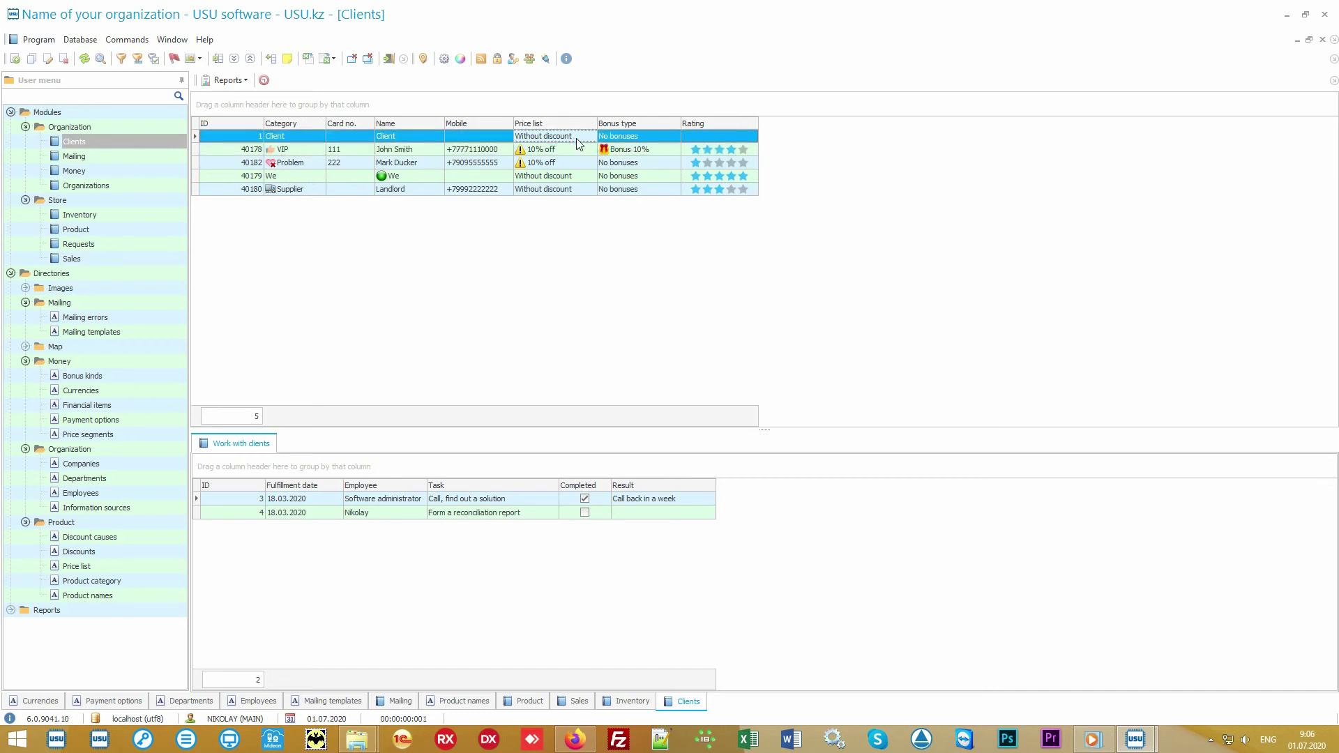
click(574, 148)
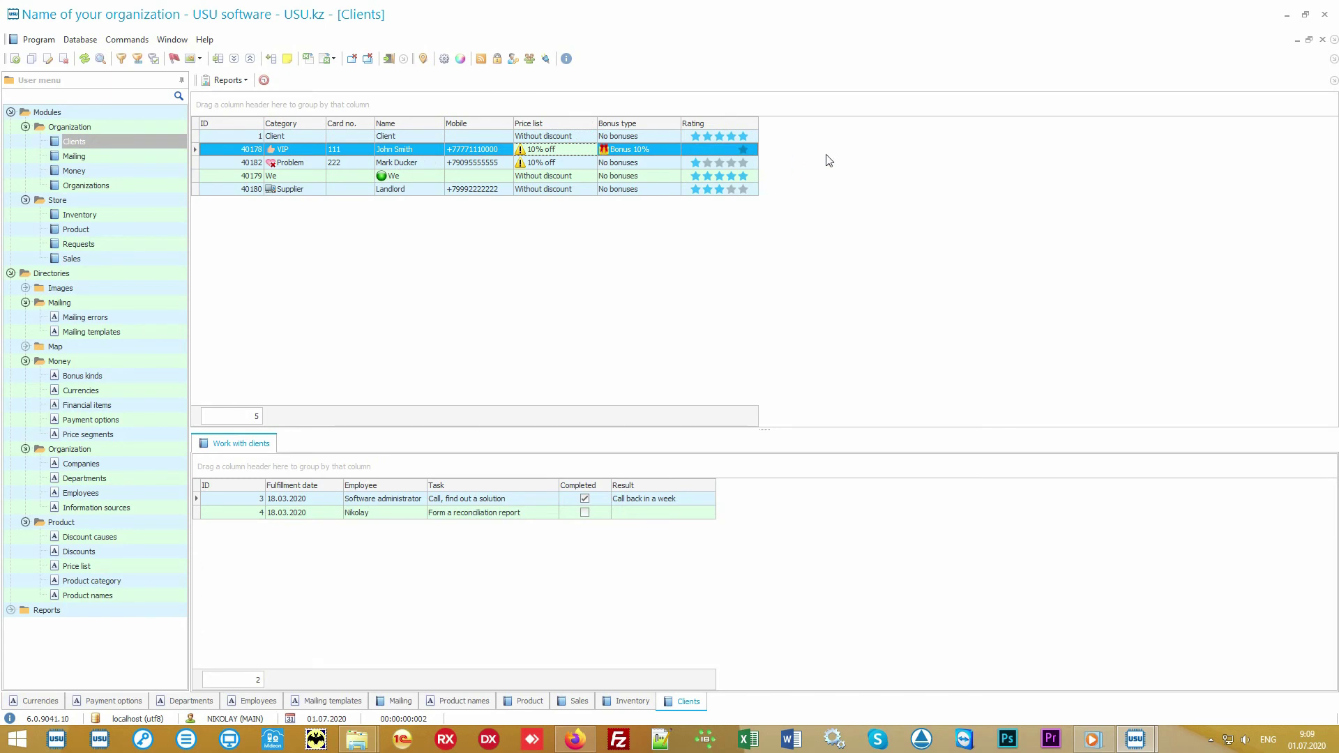
- Add the Information source column to the clients table after the Rating column
right_click(836, 152)
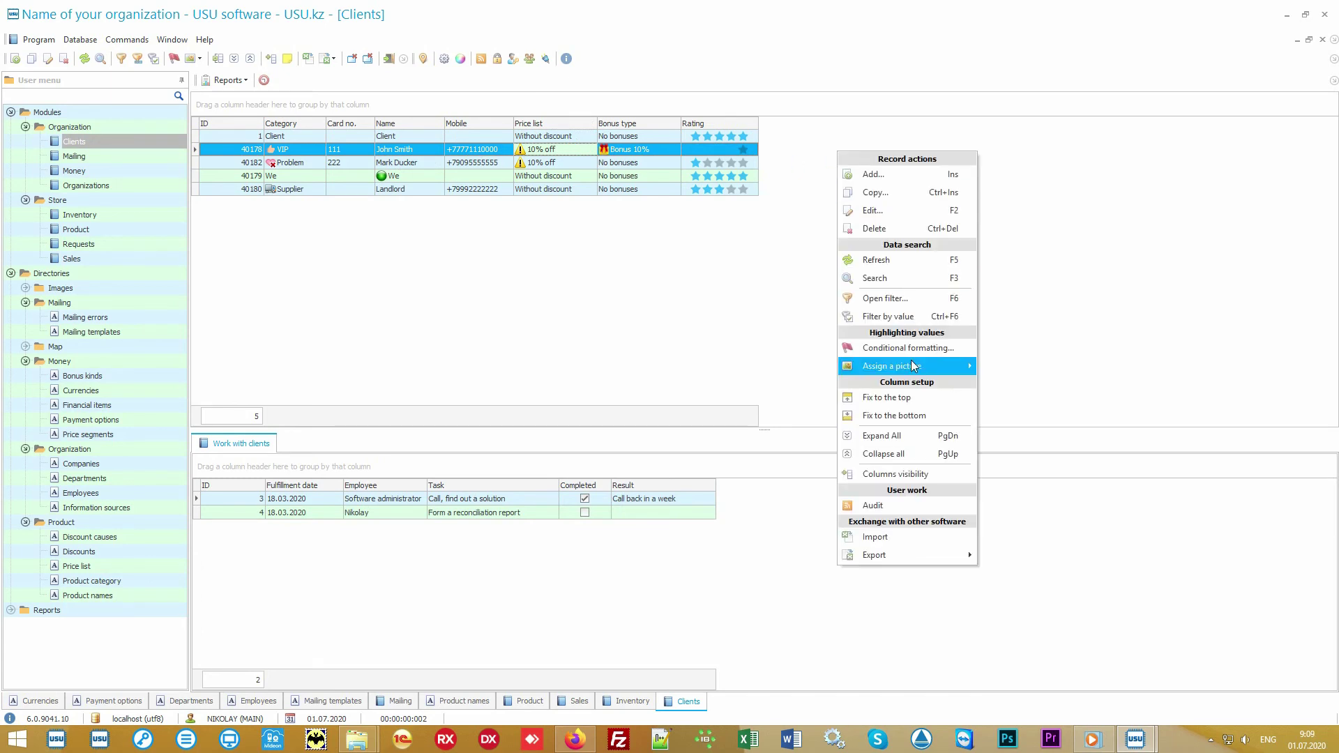
click(929, 473)
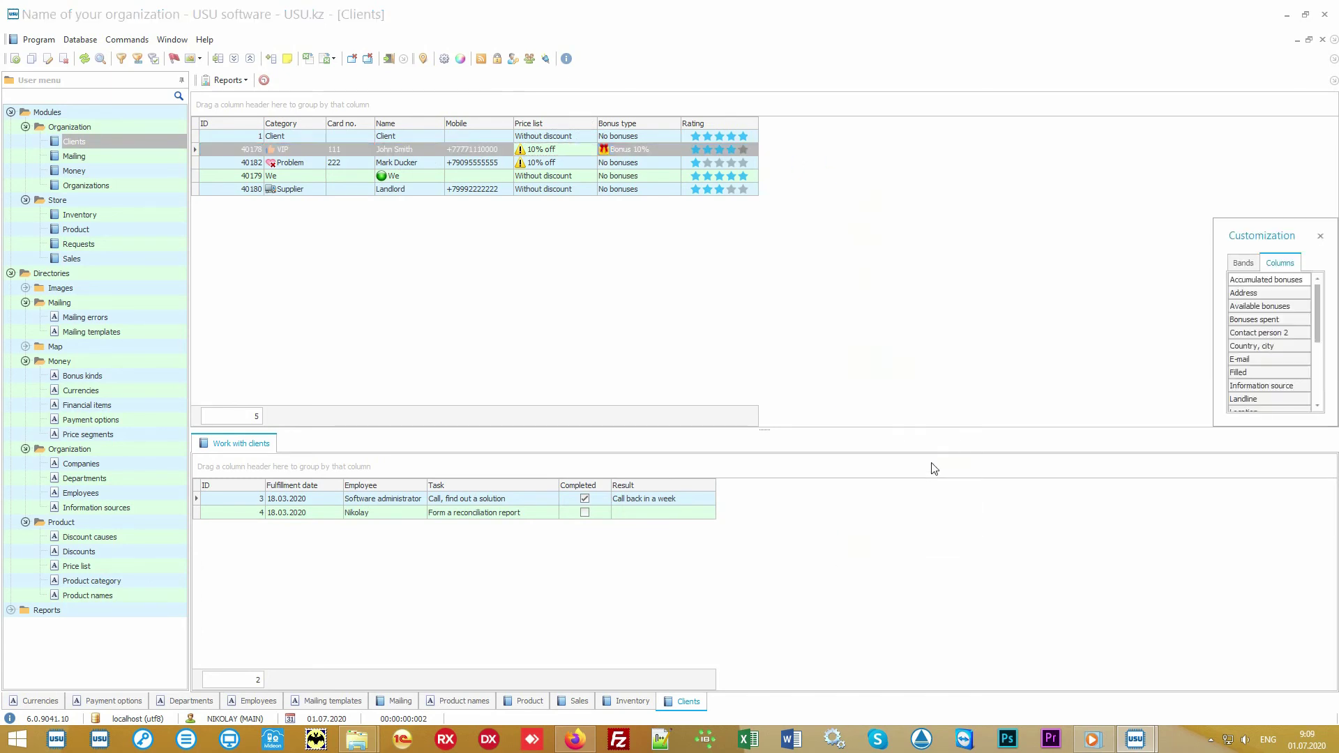
drag(1215, 428, 1033, 640)
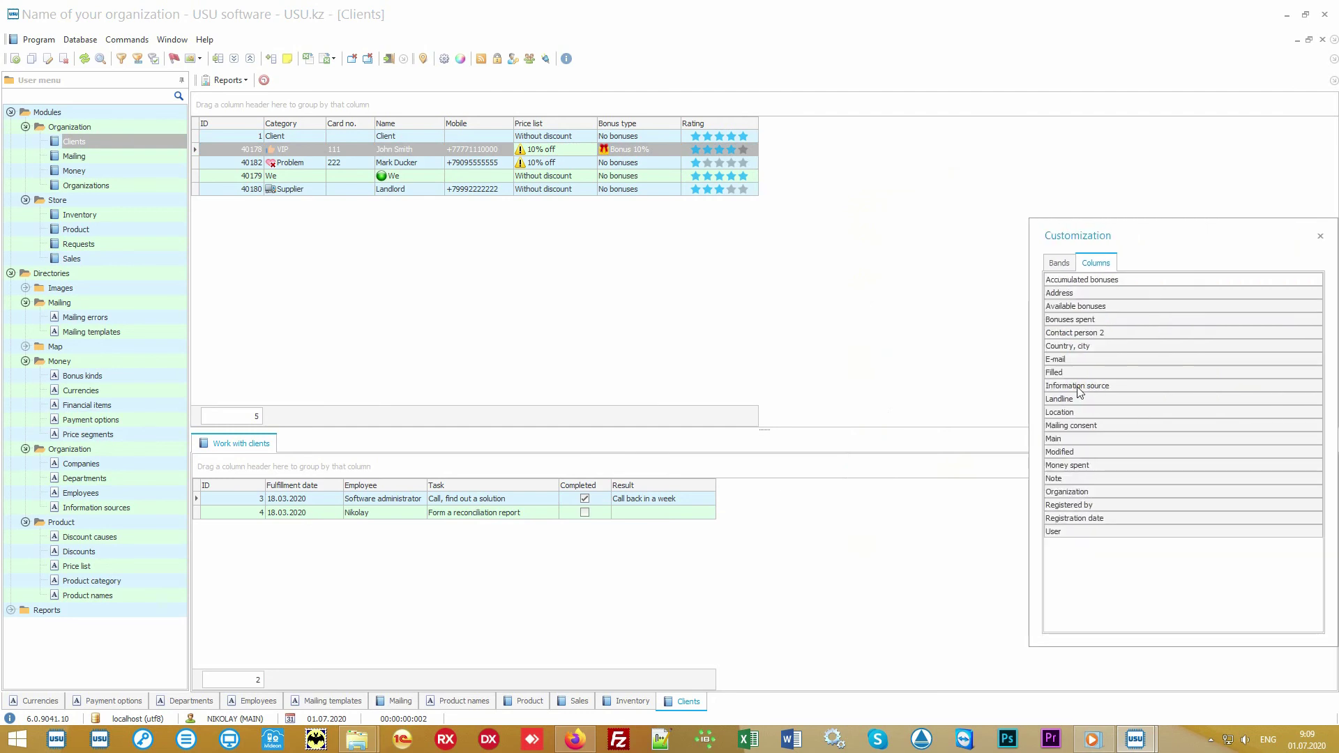
drag(1081, 388, 764, 129)
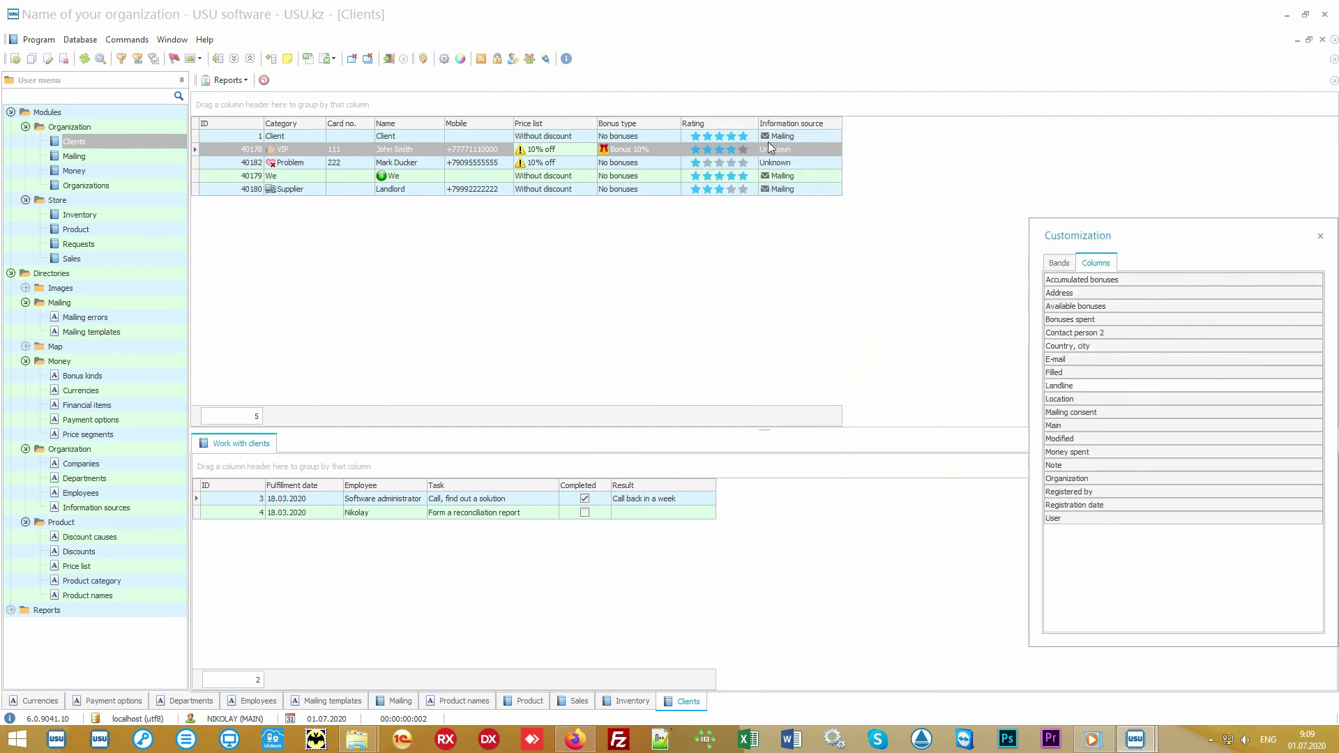
click(1320, 236)
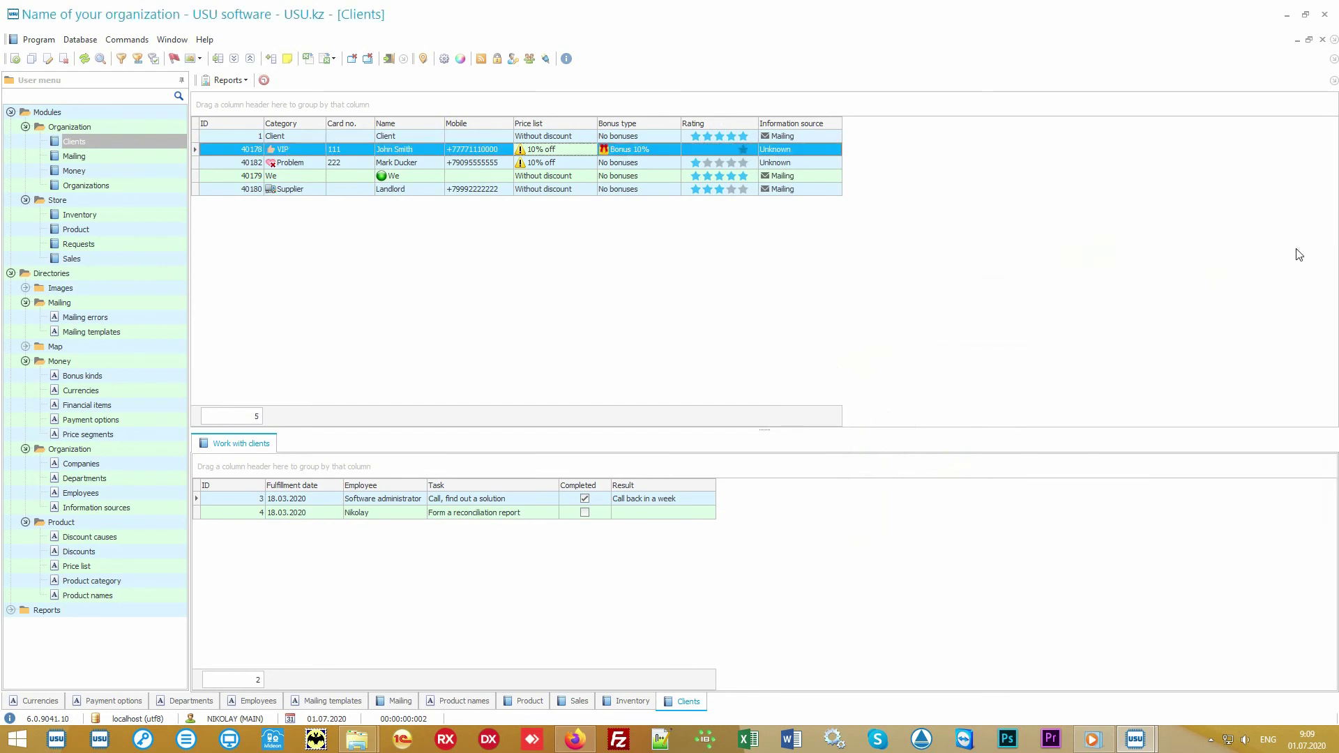
- Examine the information source of the default and VIP clients and the VIP client's bonus type
click(831, 139)
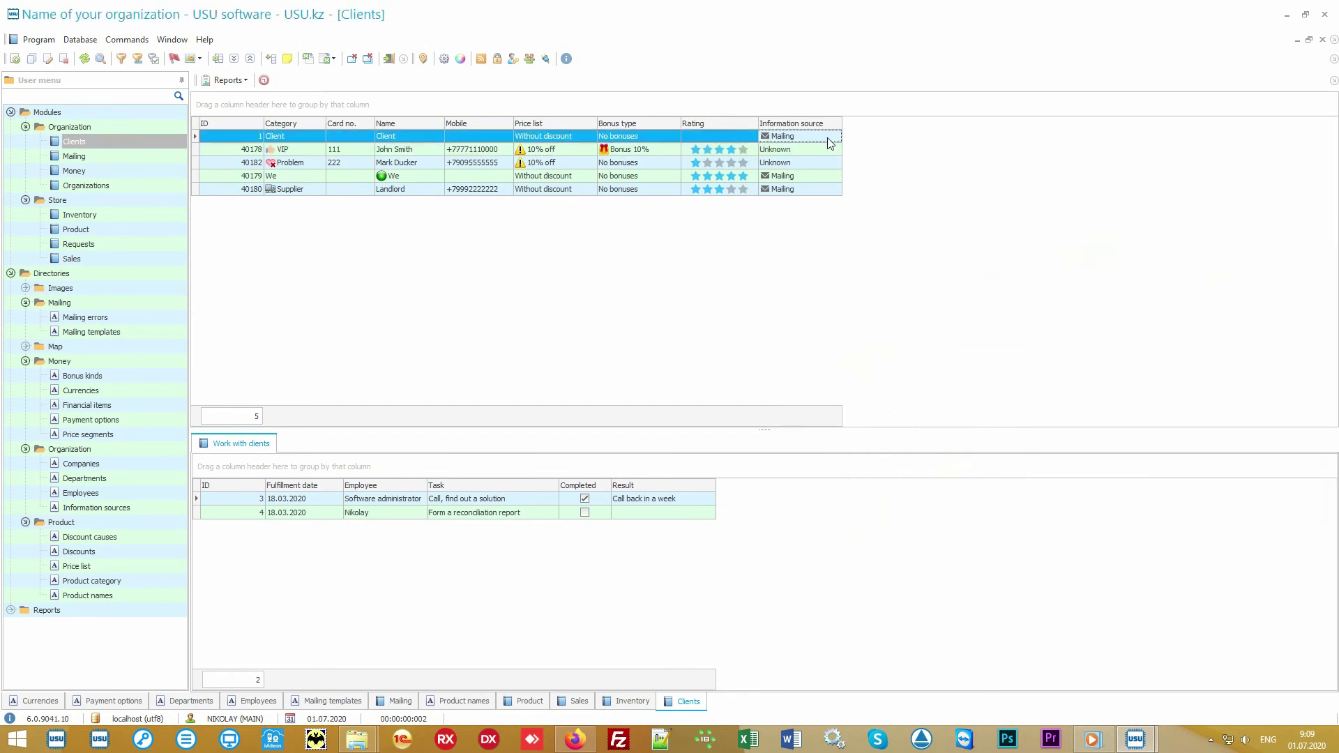
click(827, 151)
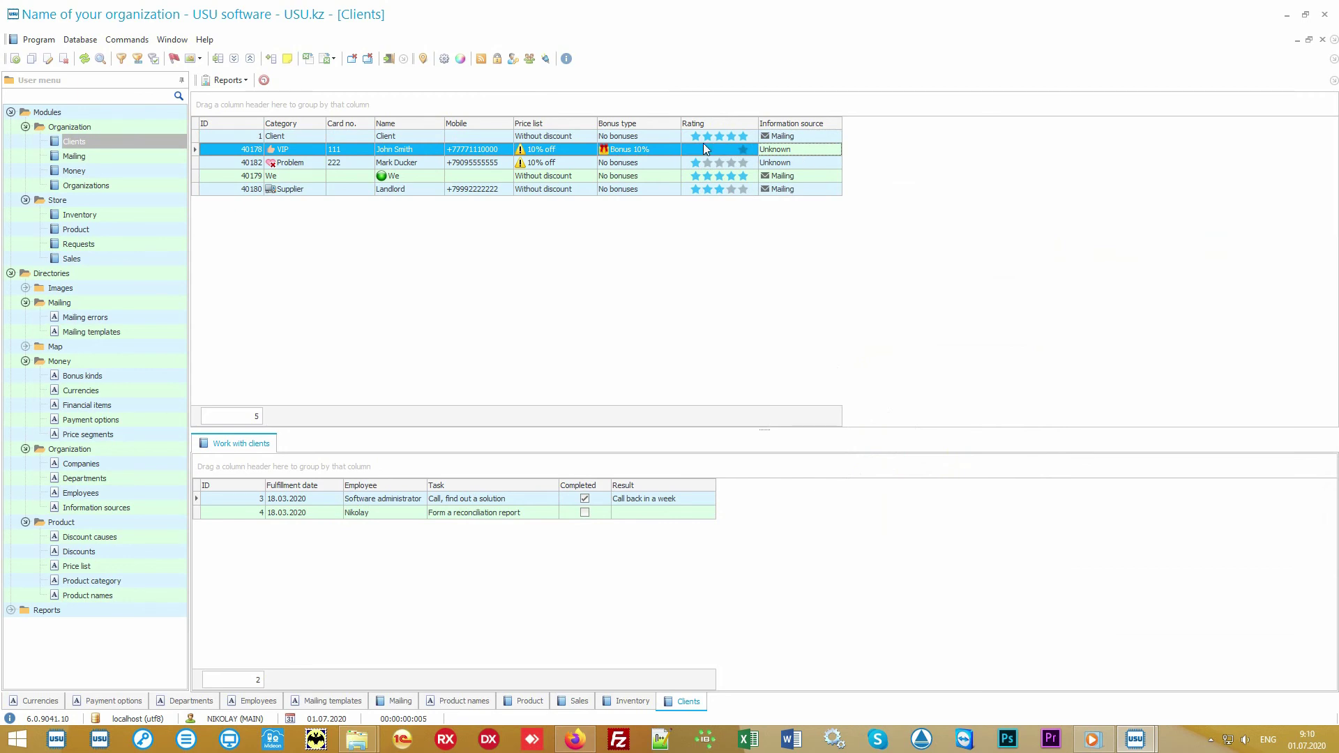
click(661, 150)
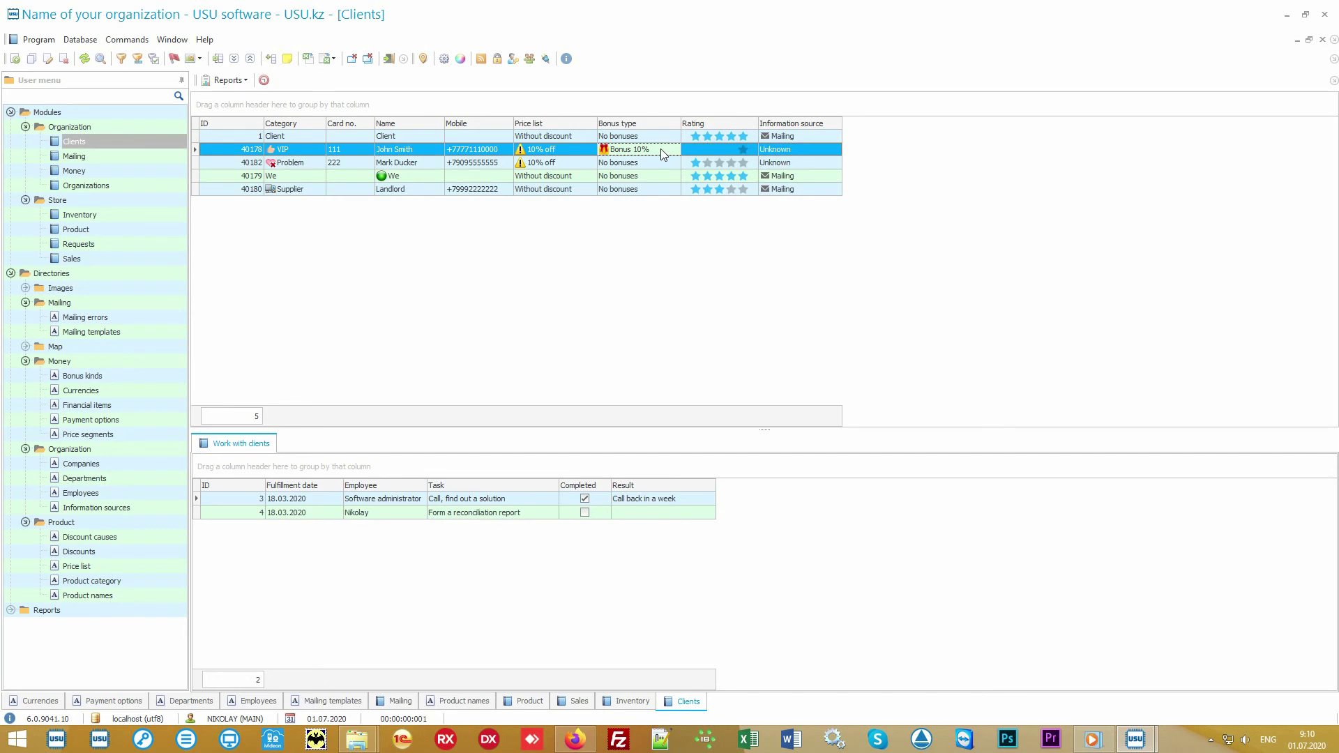
- Generate the Mailing report for clients with mailing consent, and review its mailing recipients list without creating a mailing
click(11, 273)
click(10, 288)
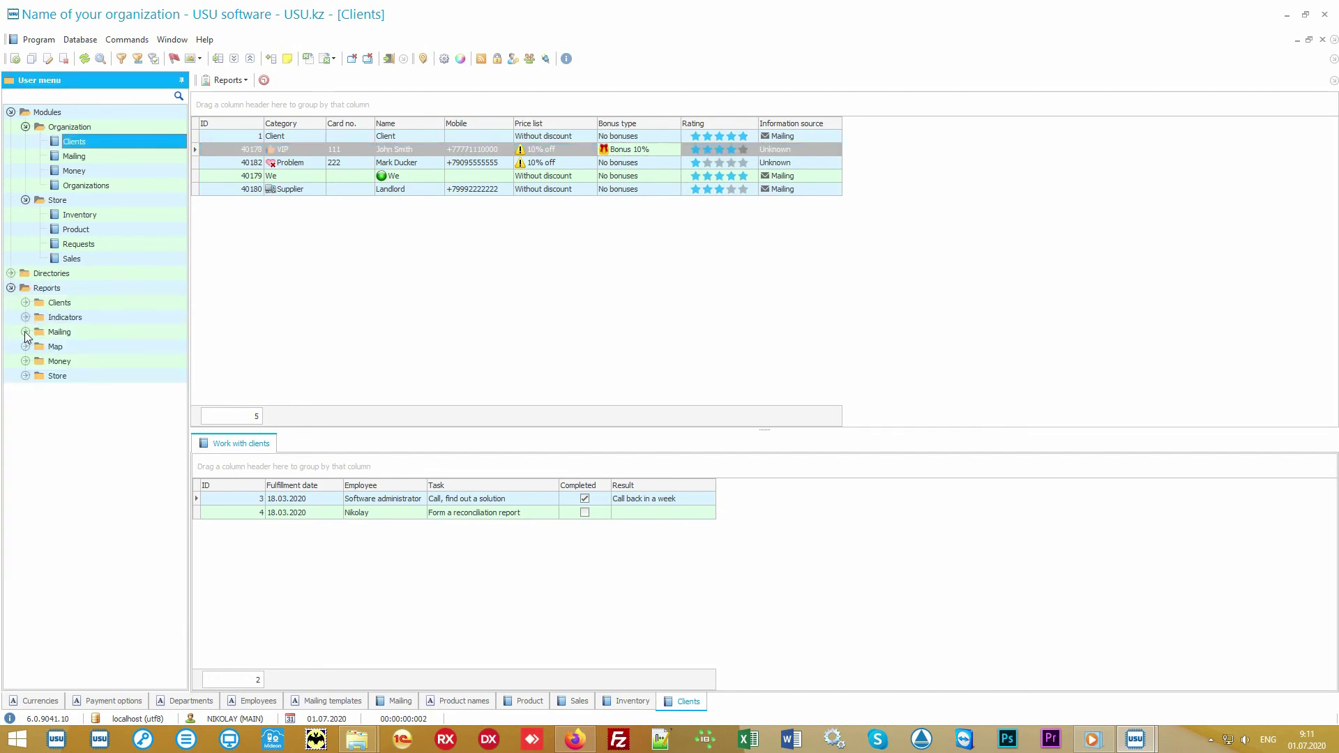
click(25, 332)
click(73, 347)
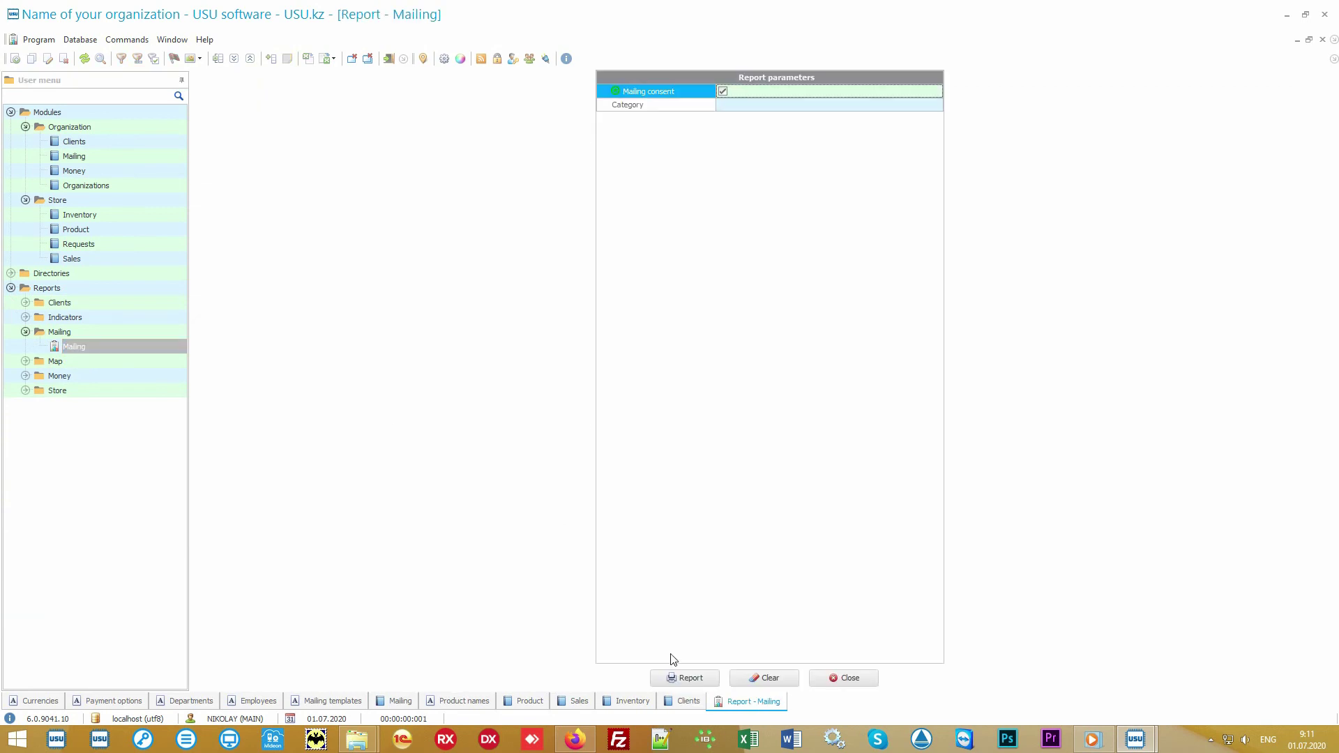
click(675, 678)
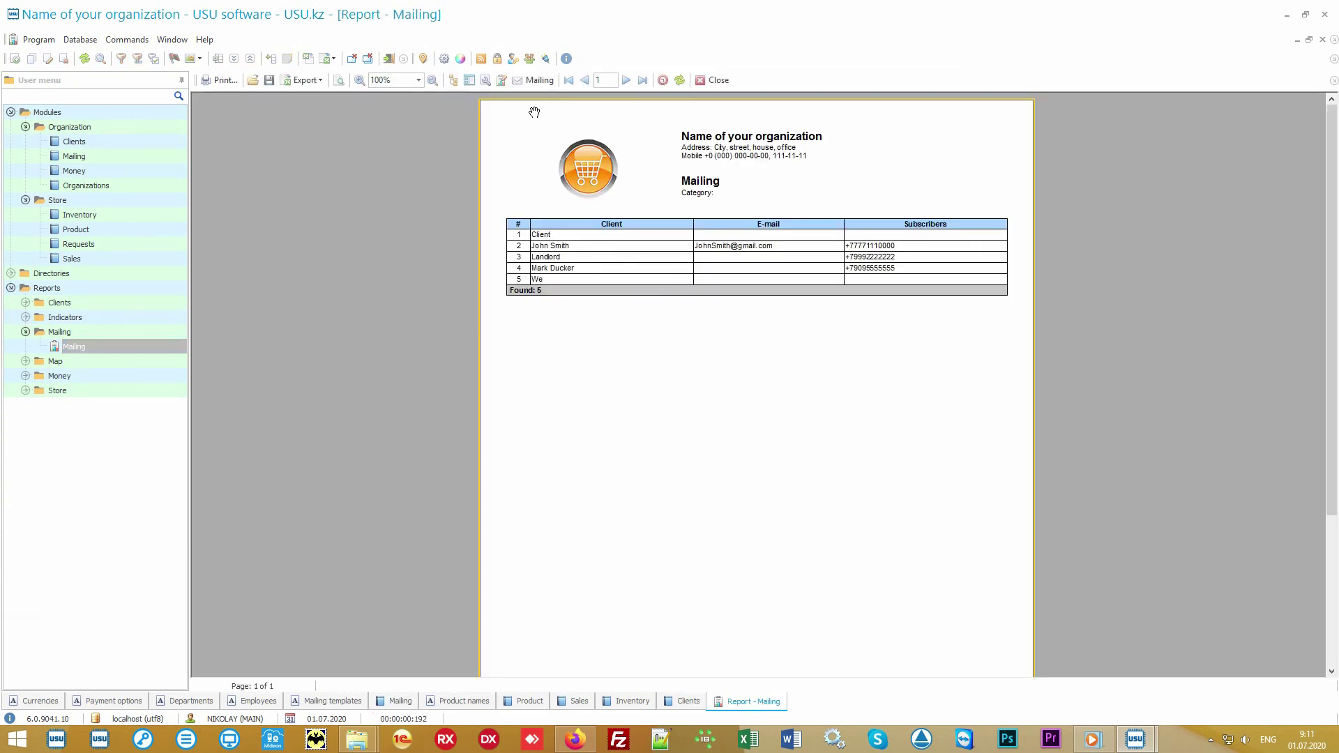
click(539, 81)
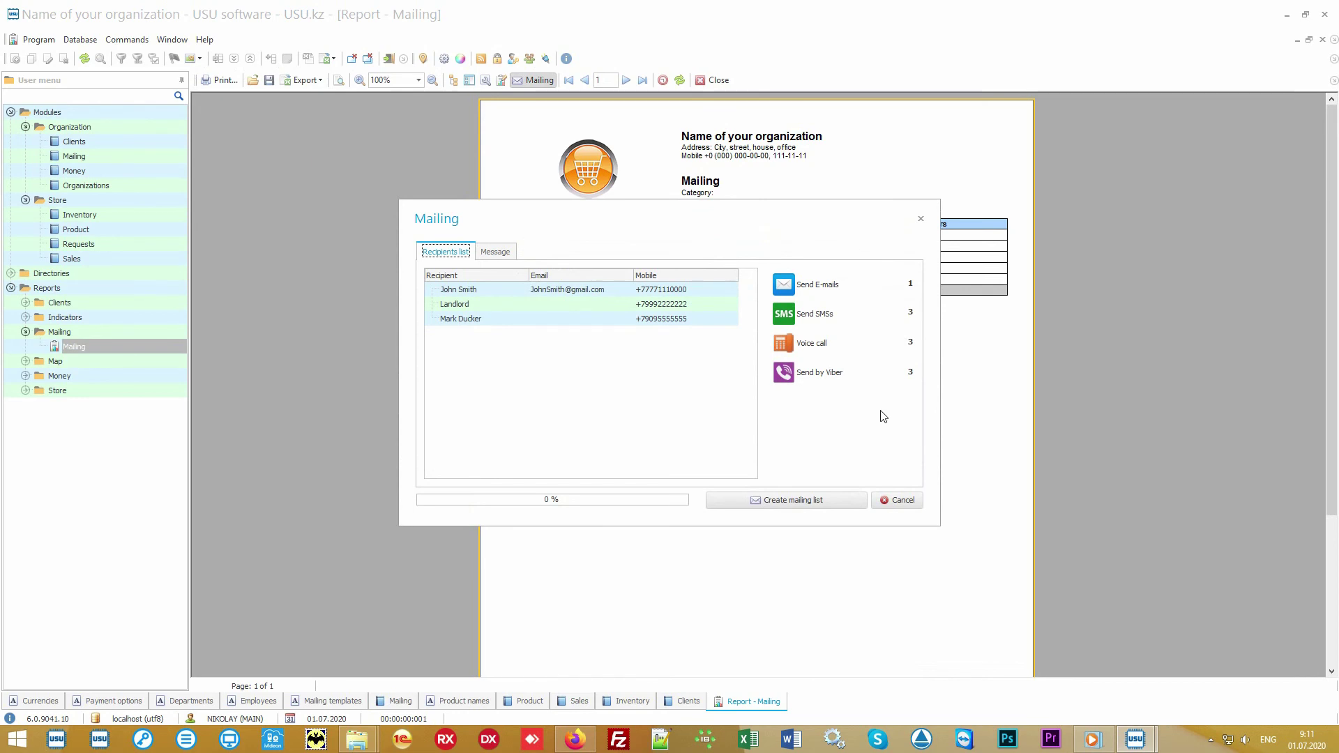
click(901, 500)
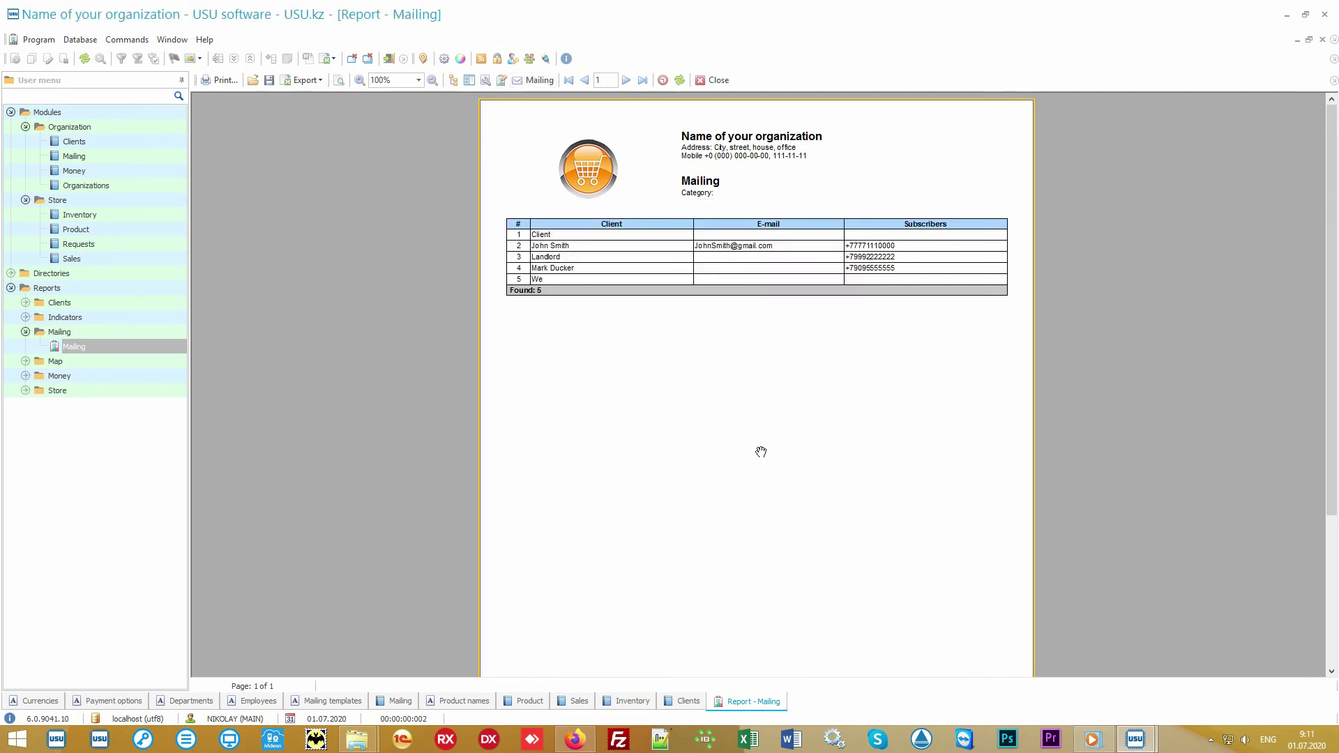
- Generate the Salary report from the Money reports for the preset period and all employees
click(144, 380)
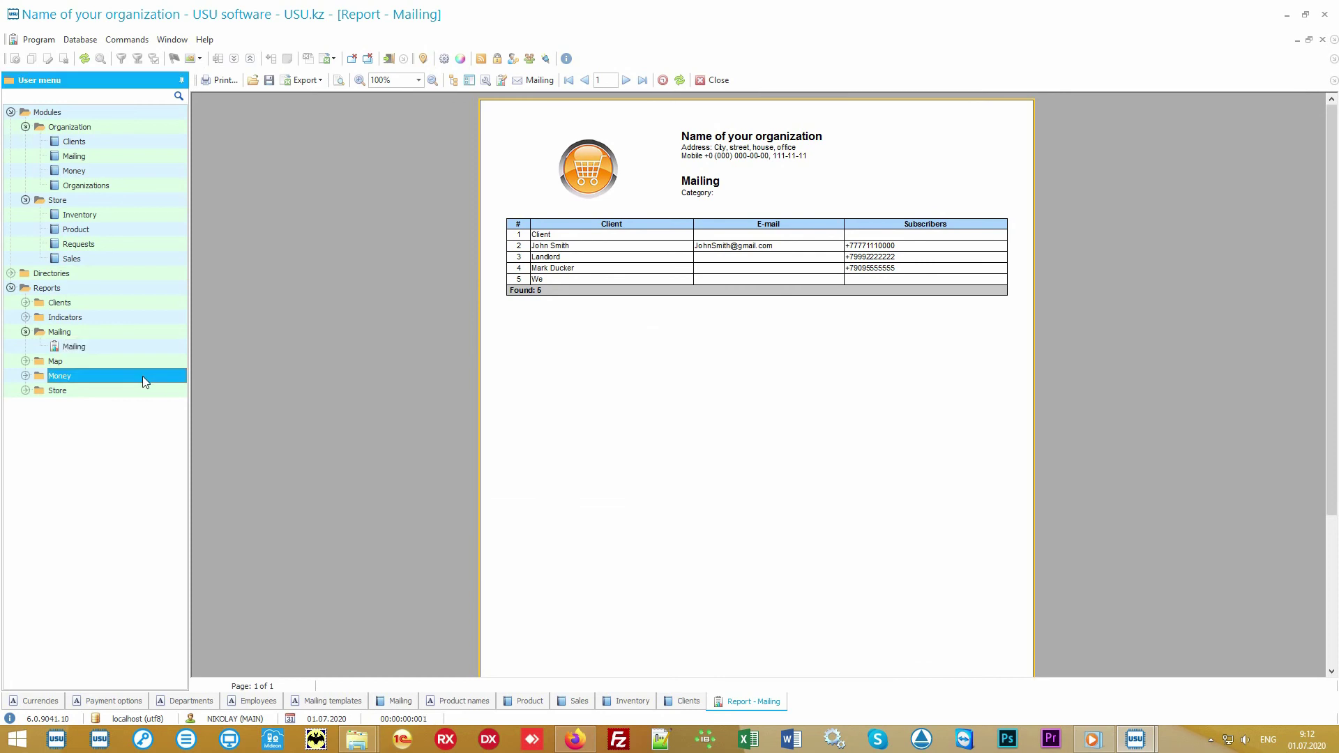
double_click(141, 375)
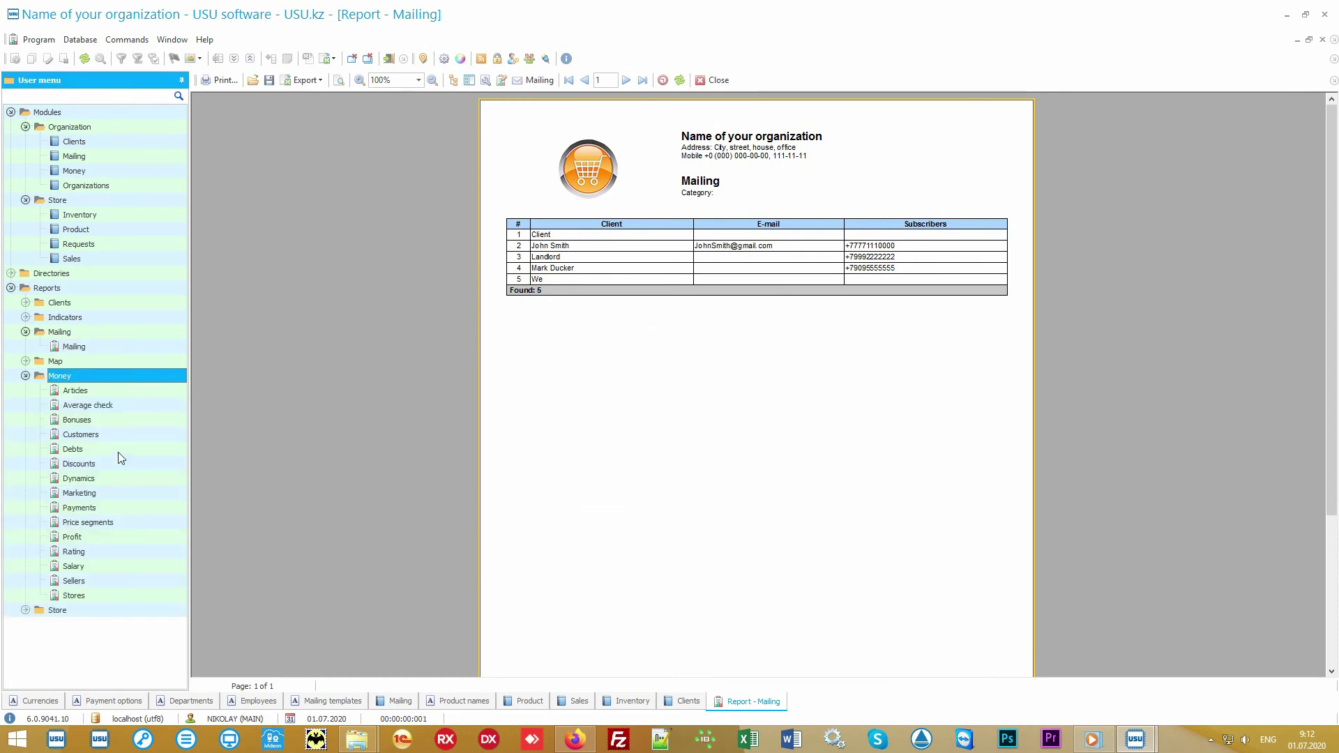
double_click(100, 568)
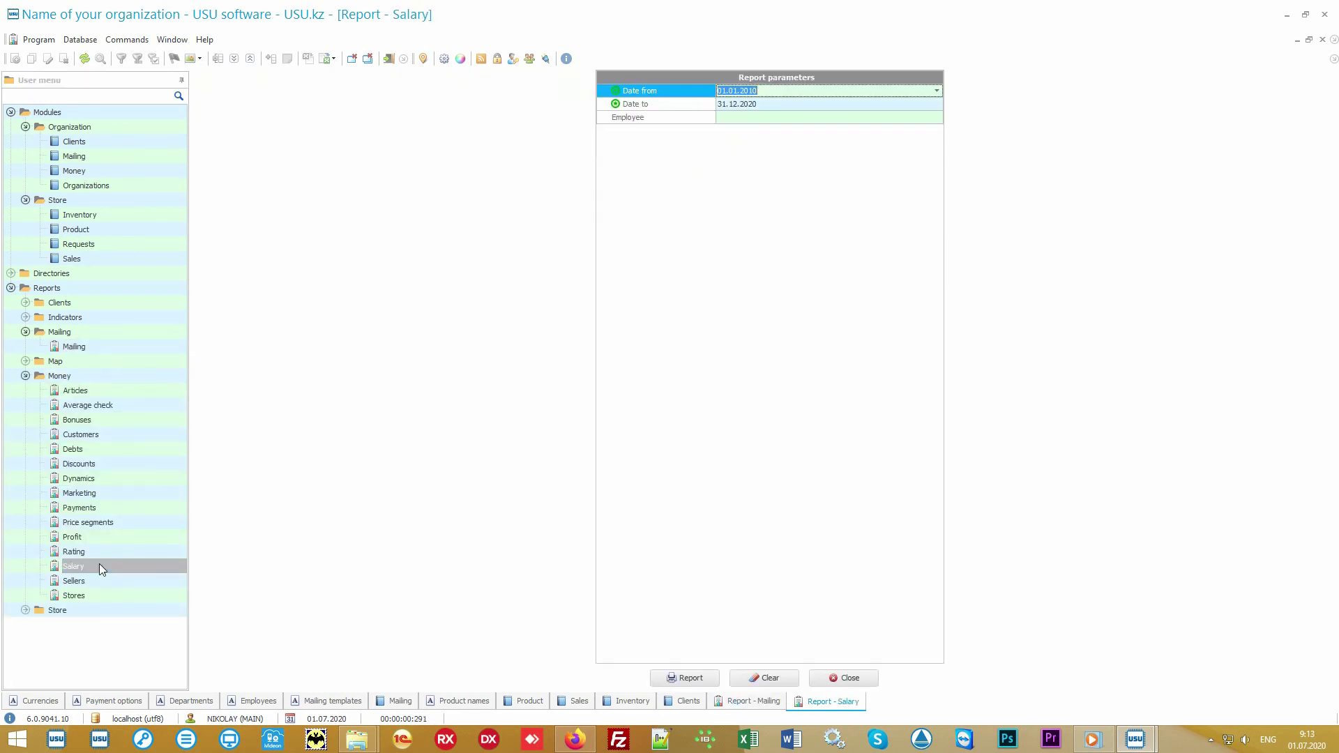
click(682, 677)
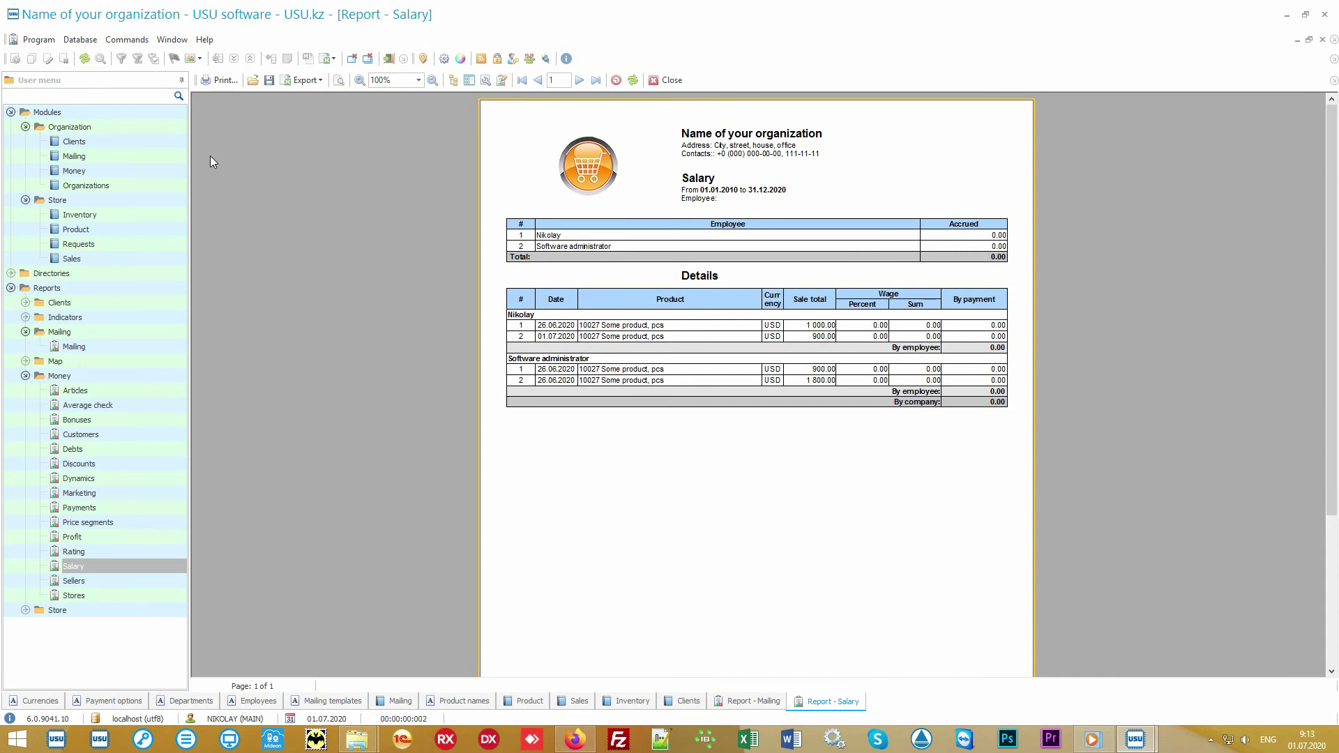
- Return to the Clients module and collapse the Modules group and the Mailing and Money report groups in the navigation tree
click(114, 141)
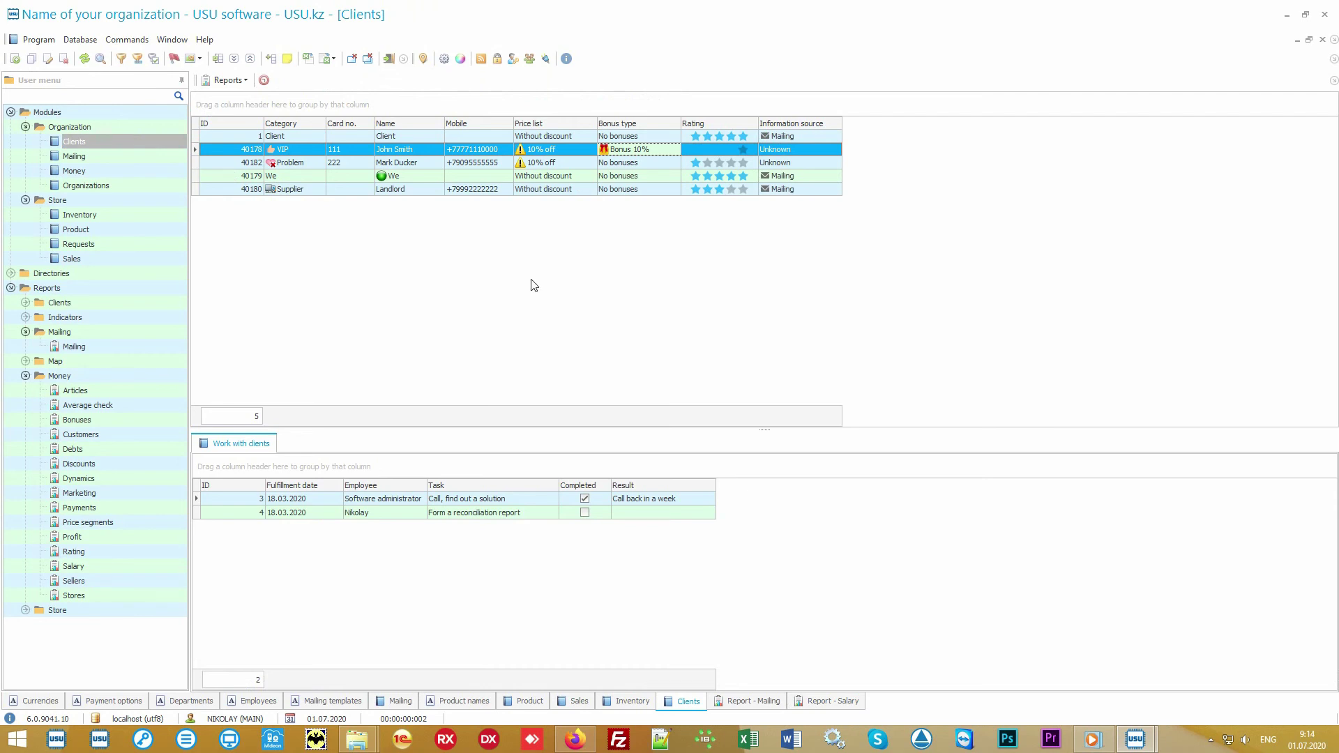
click(25, 113)
click(12, 113)
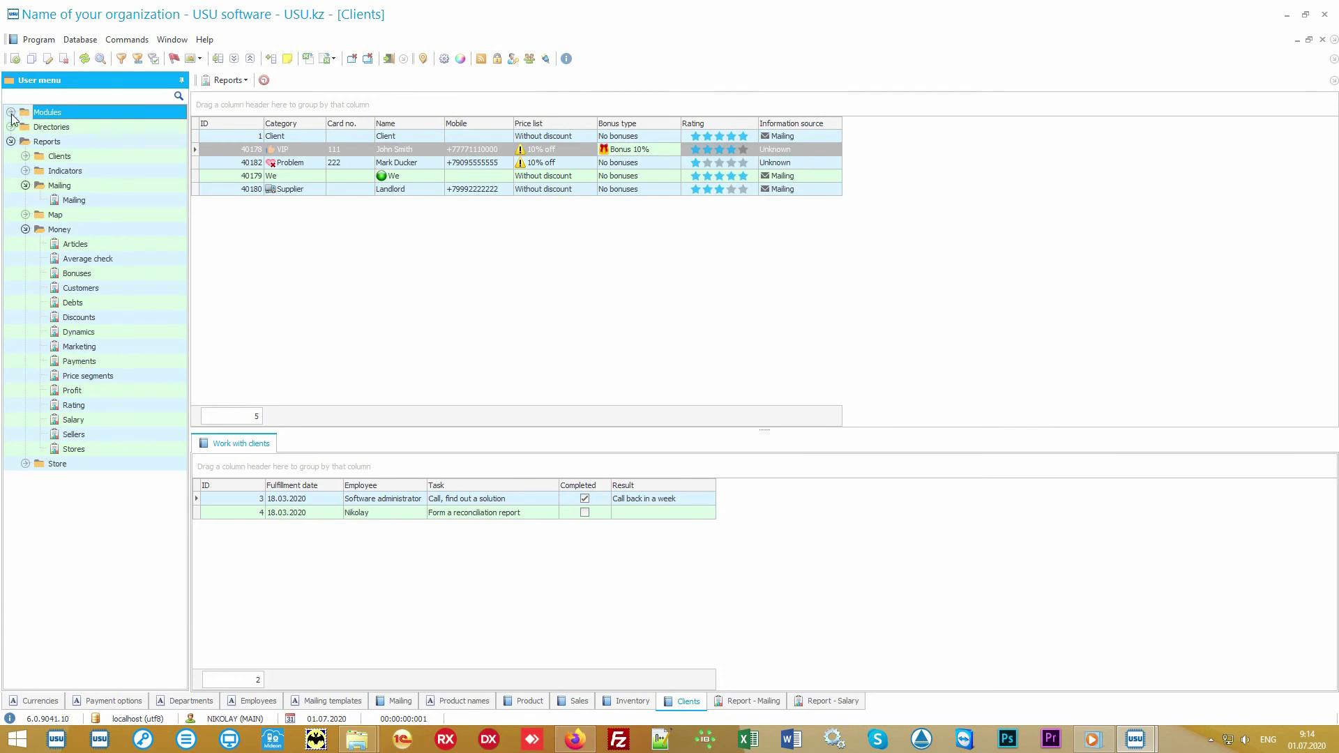
click(60, 186)
click(26, 185)
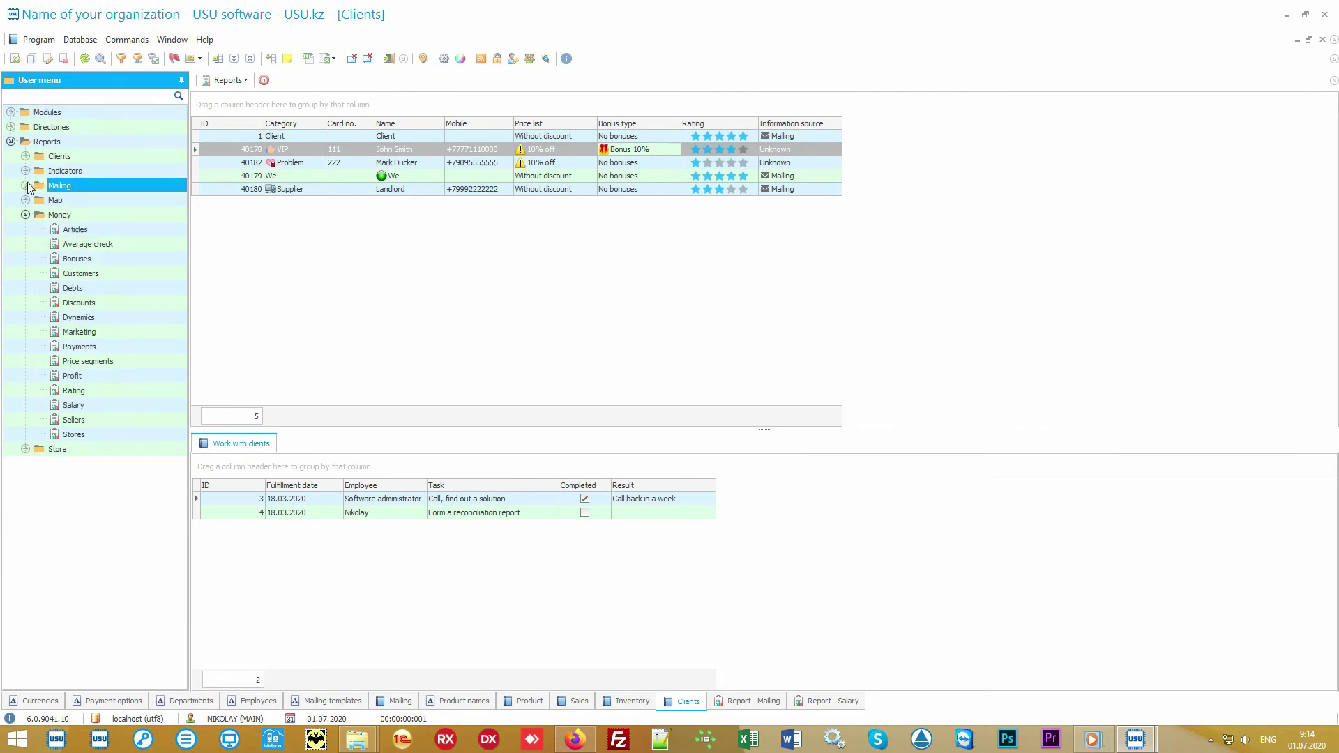
click(38, 216)
click(26, 216)
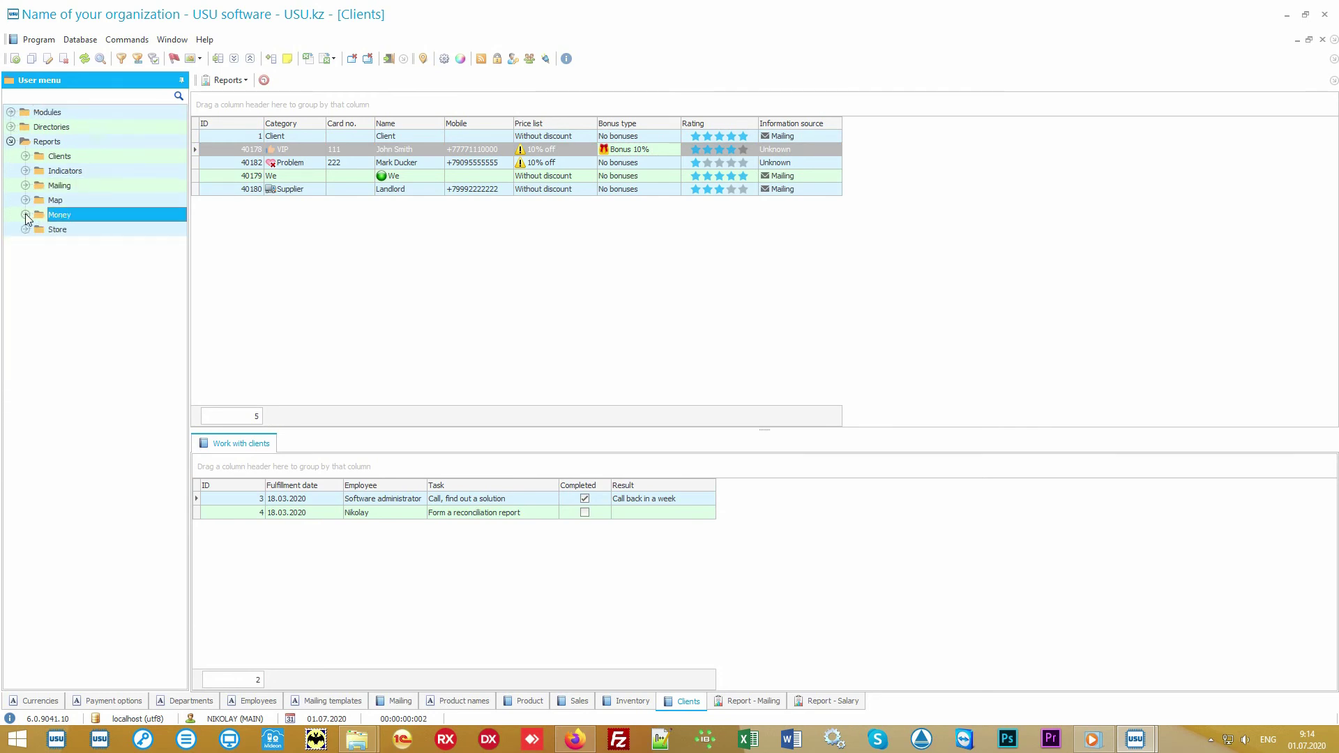
- Expand the Store reports and generate the Popularity report for the preset period
double_click(69, 232)
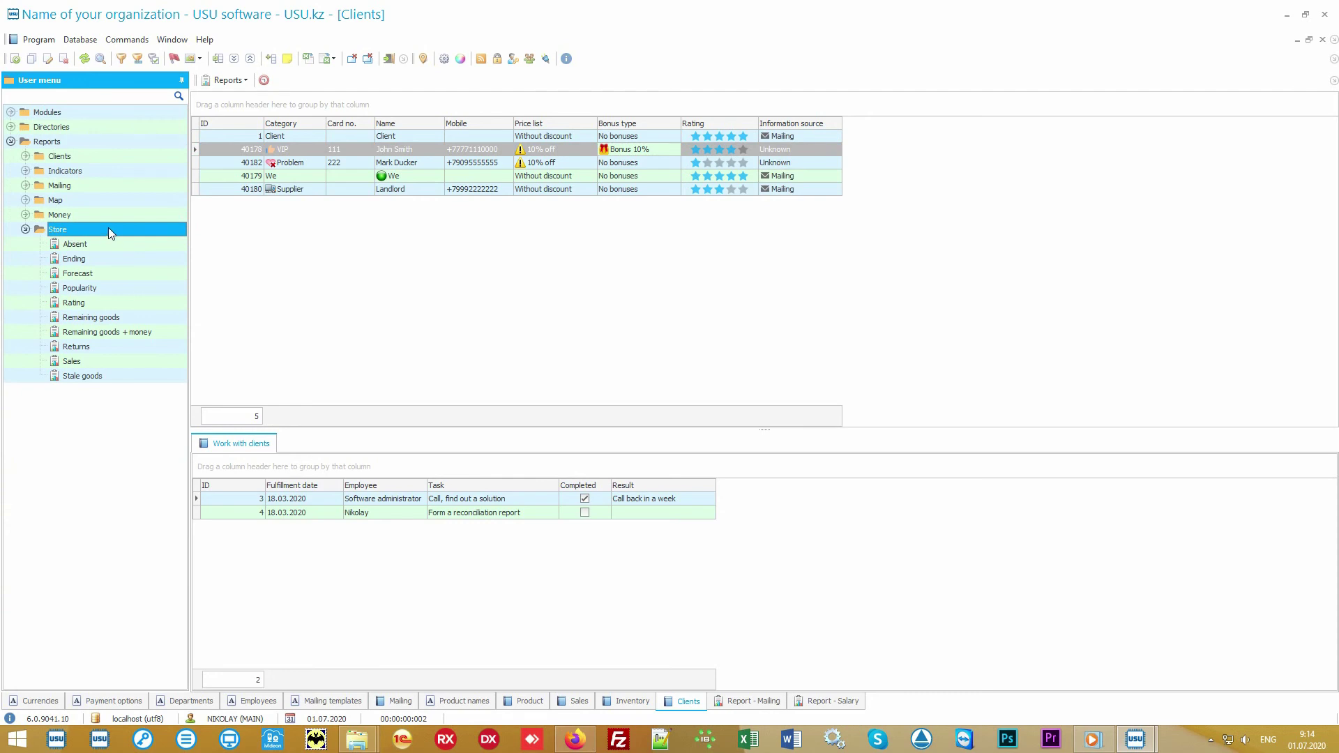
double_click(116, 287)
click(692, 677)
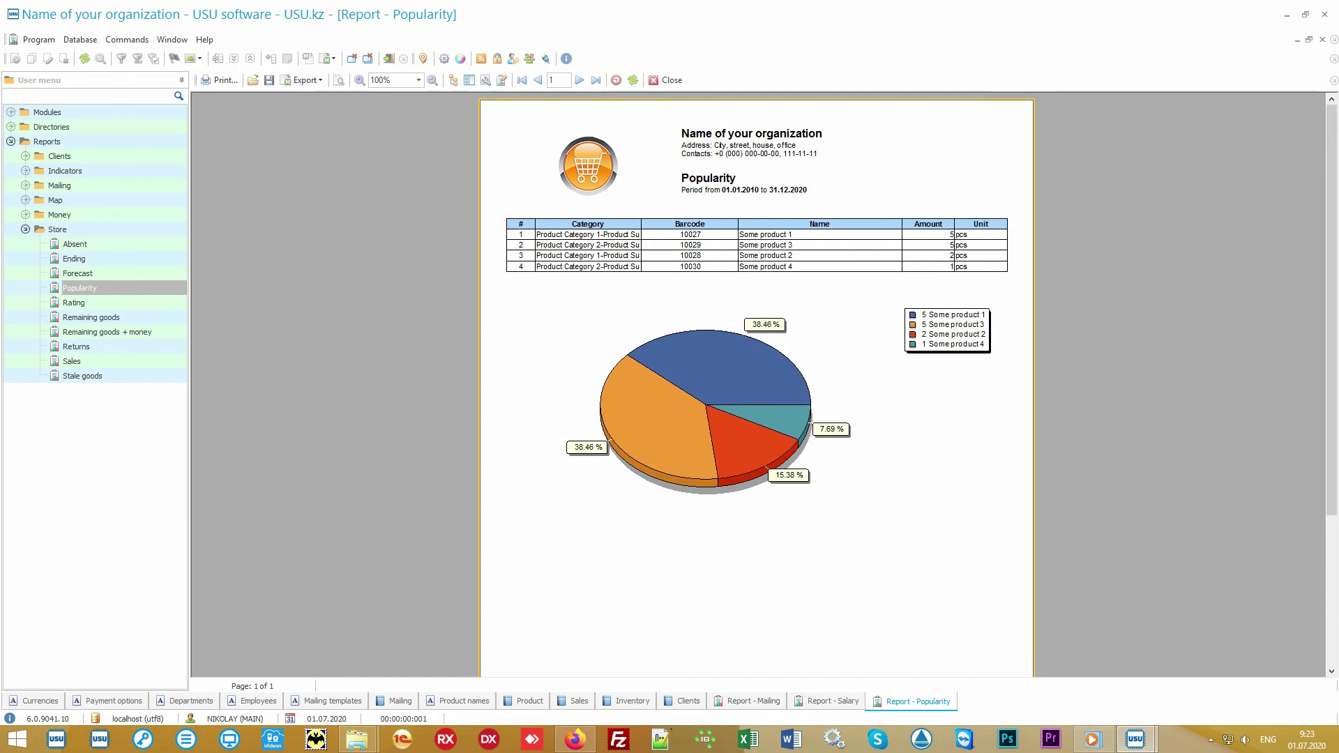
- Generate the Store Rating report for the preset period and compare it with the Popularity report
double_click(131, 304)
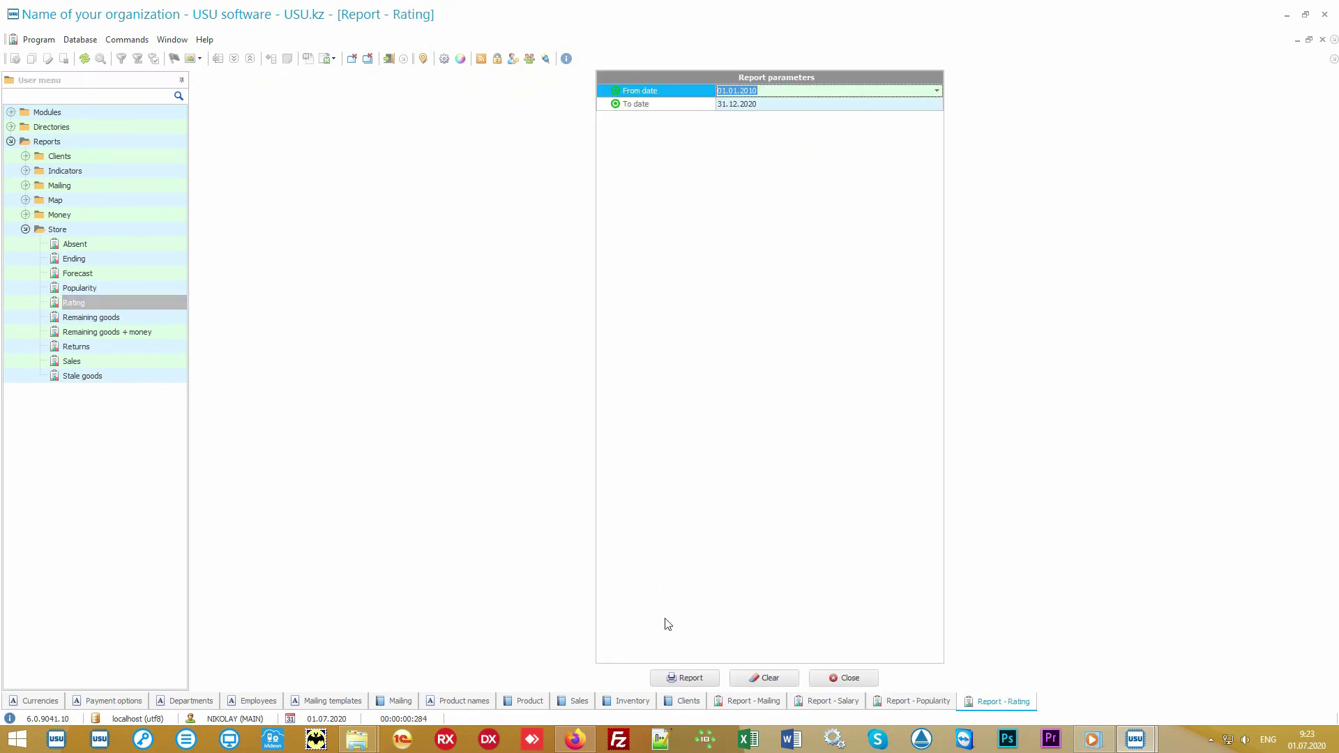
click(684, 678)
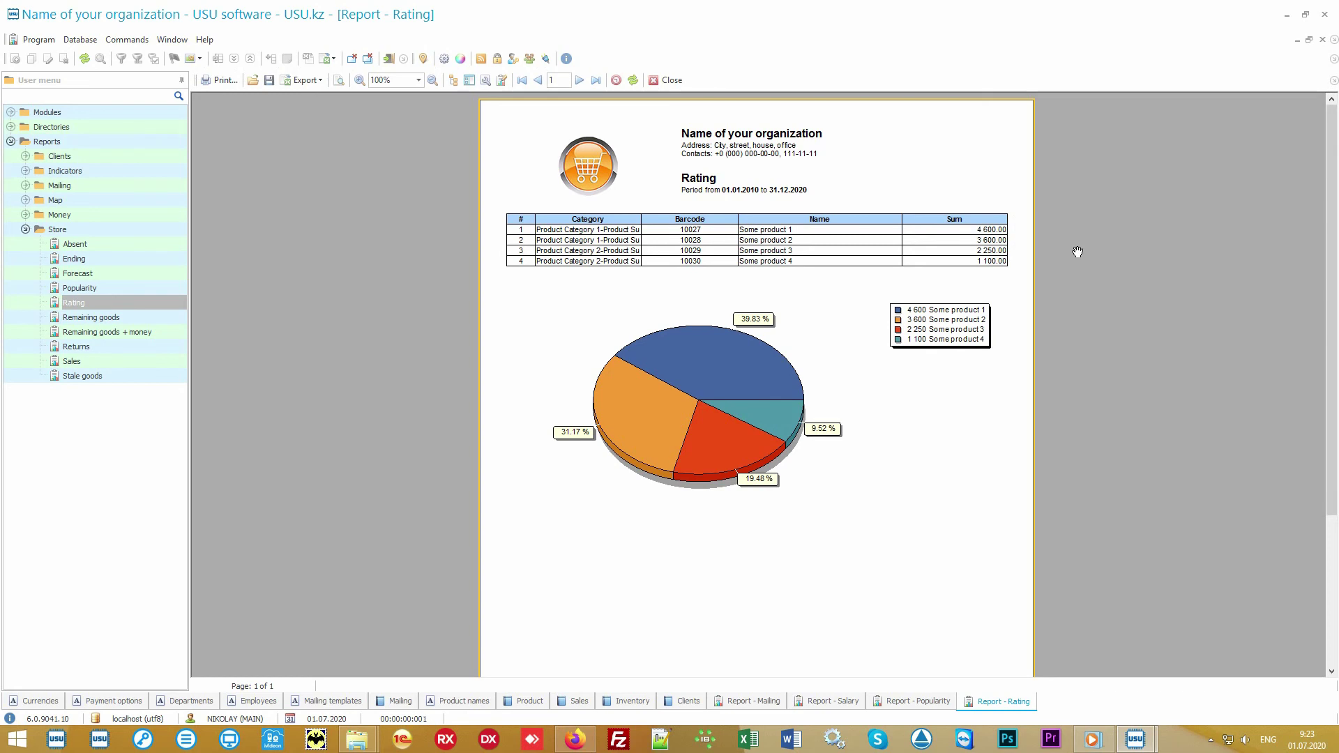
click(910, 702)
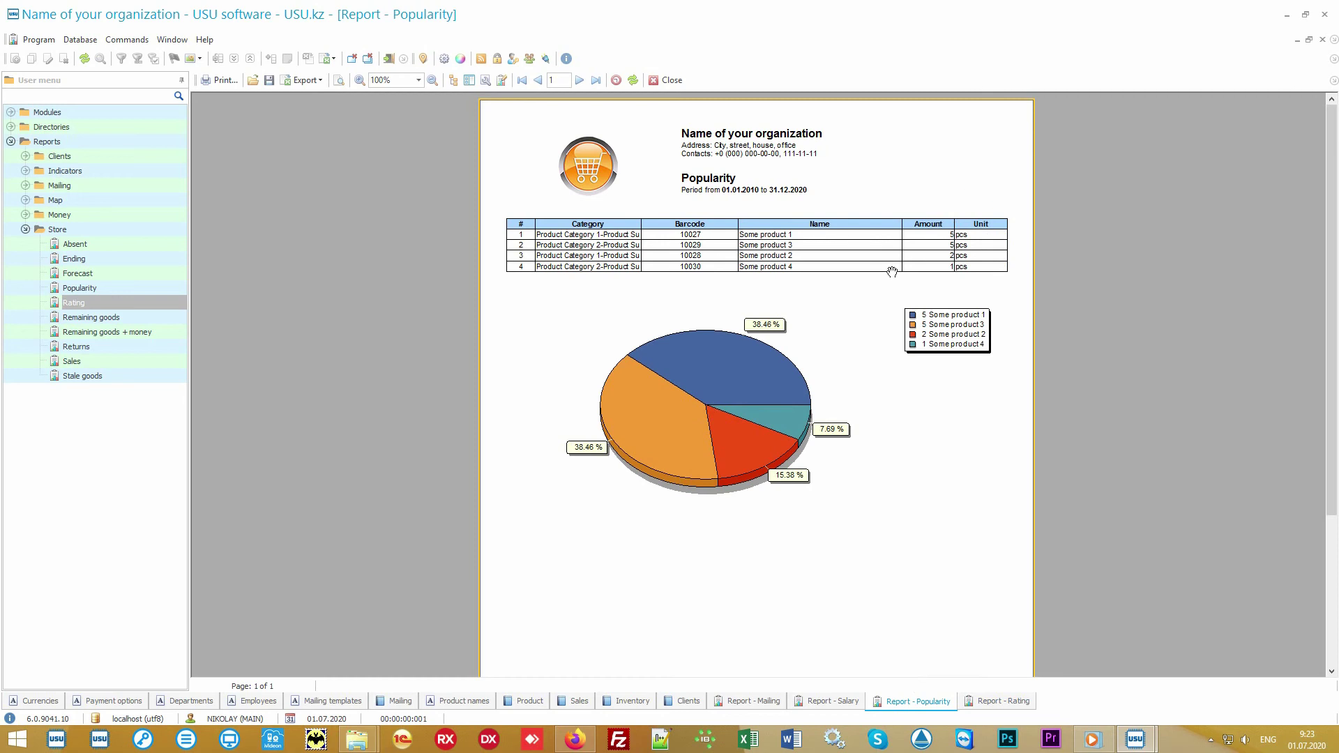
click(981, 705)
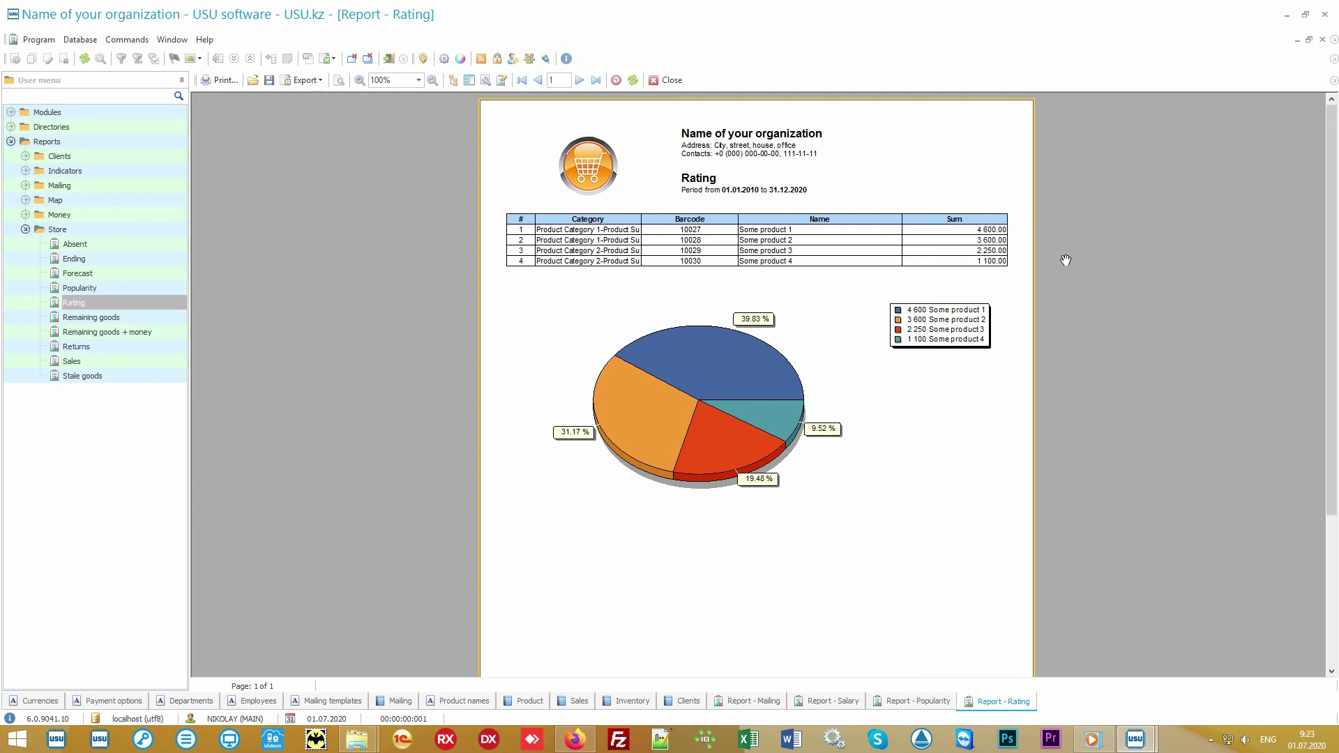
- Generate the Store Sales report for the preset period with no category, store or seller filter
click(123, 361)
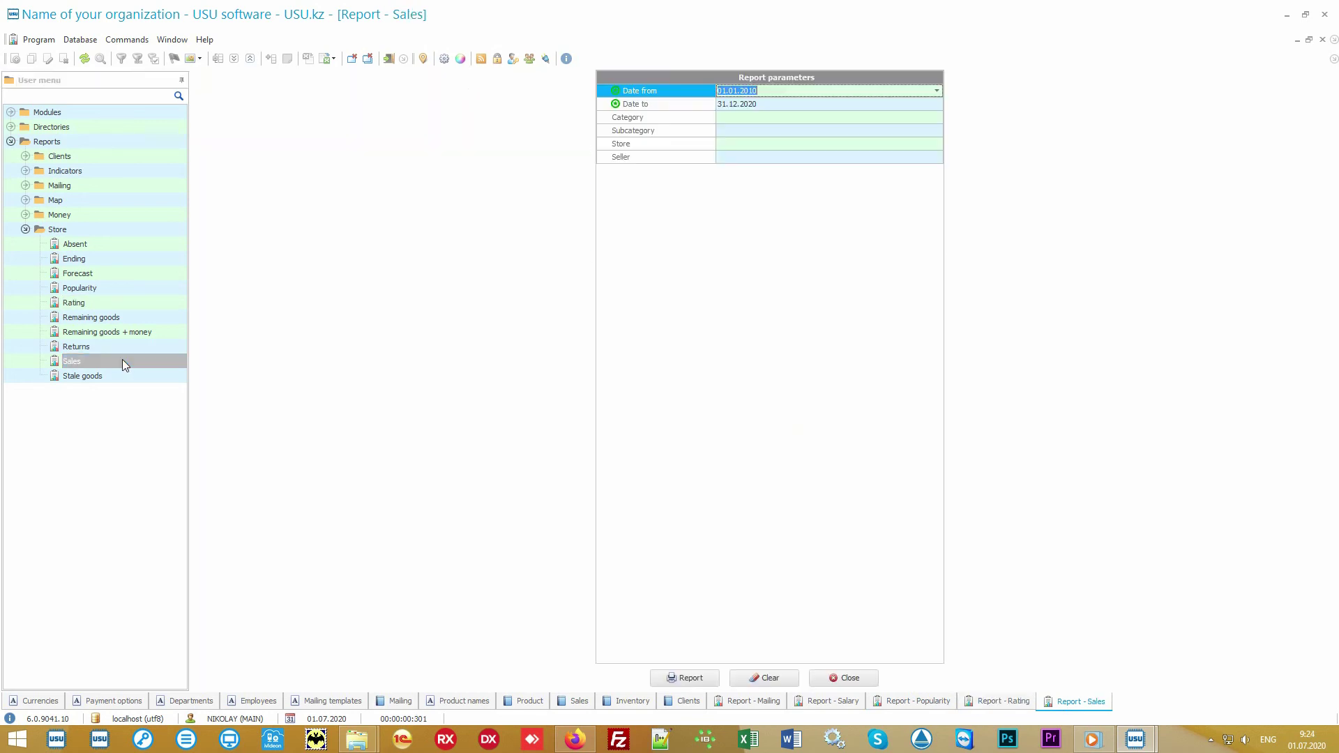
click(687, 674)
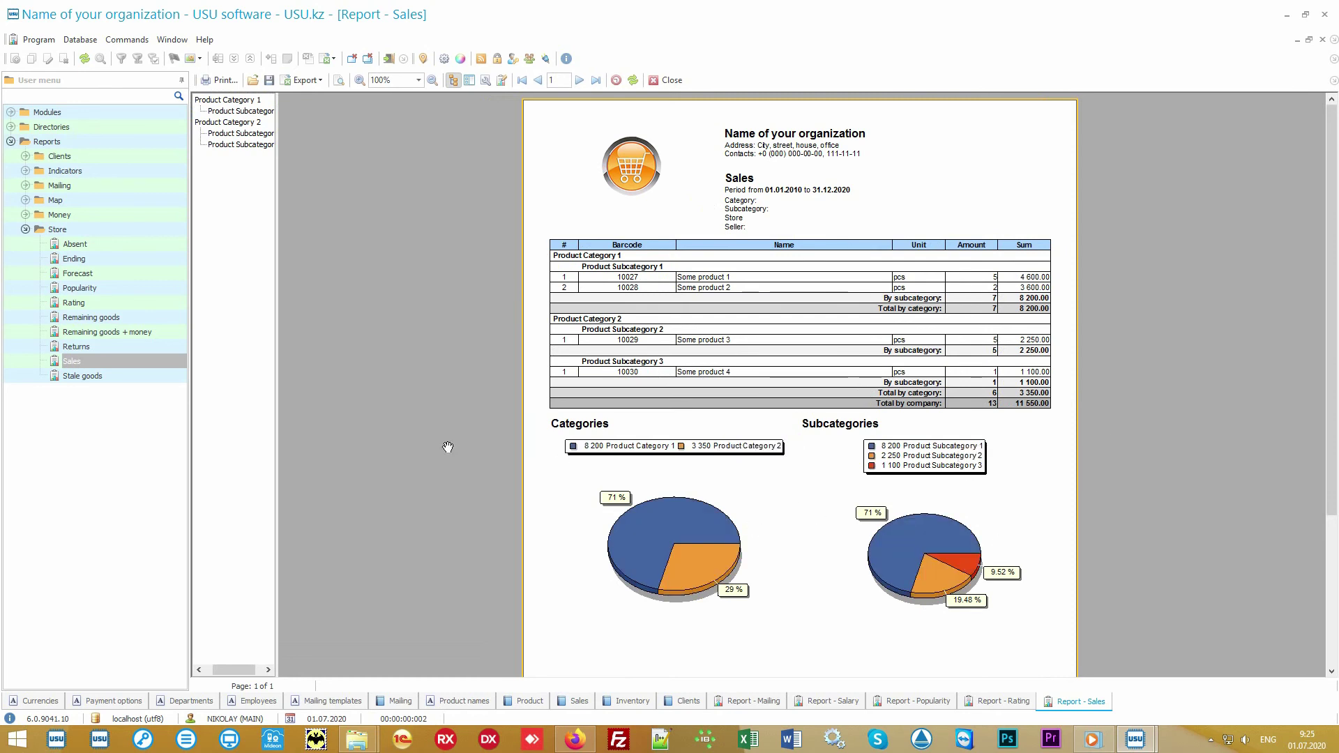
- Open a new Store Sales report and clear both preset period dates
double_click(136, 357)
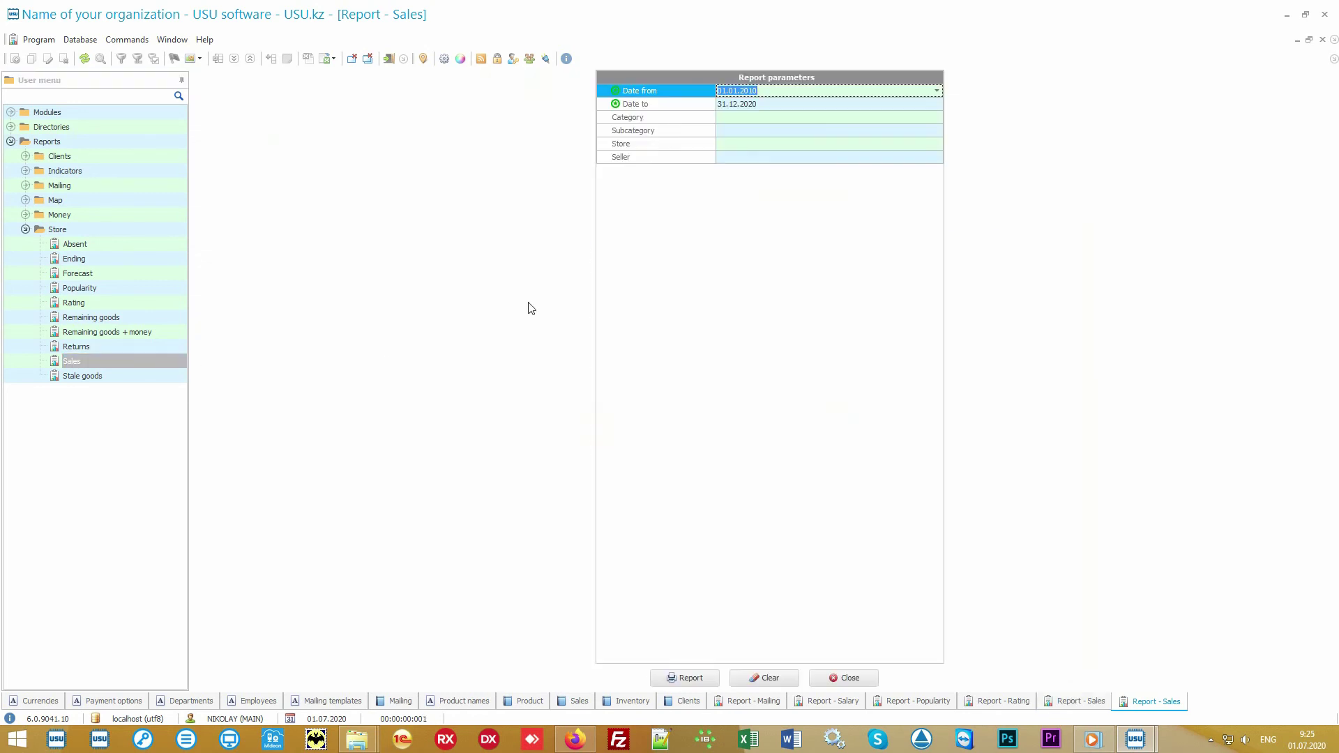
key(Delete)
key(Tab)
key(Delete)
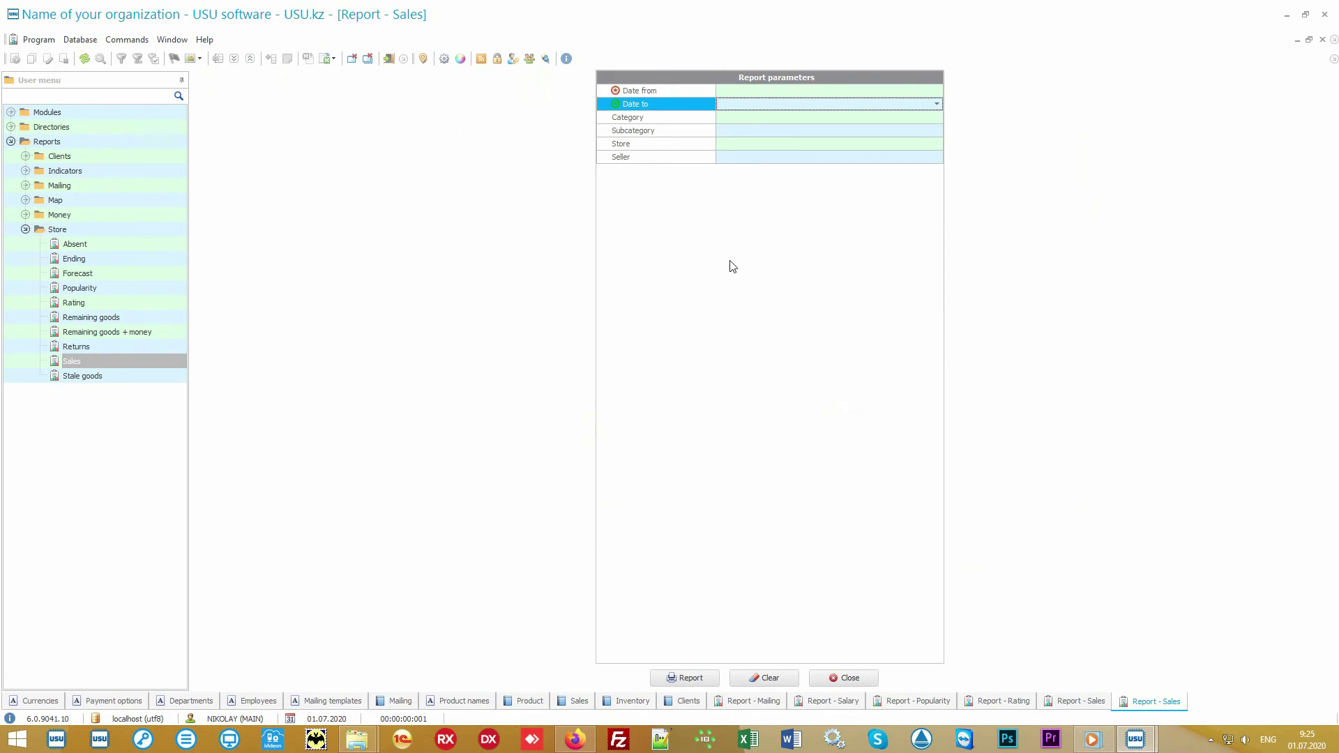
- Set the Sales report period from today's date, 01.07.2020, to 05.07.2020 and generate it without any other filter
key(shift+Tab)
click(937, 91)
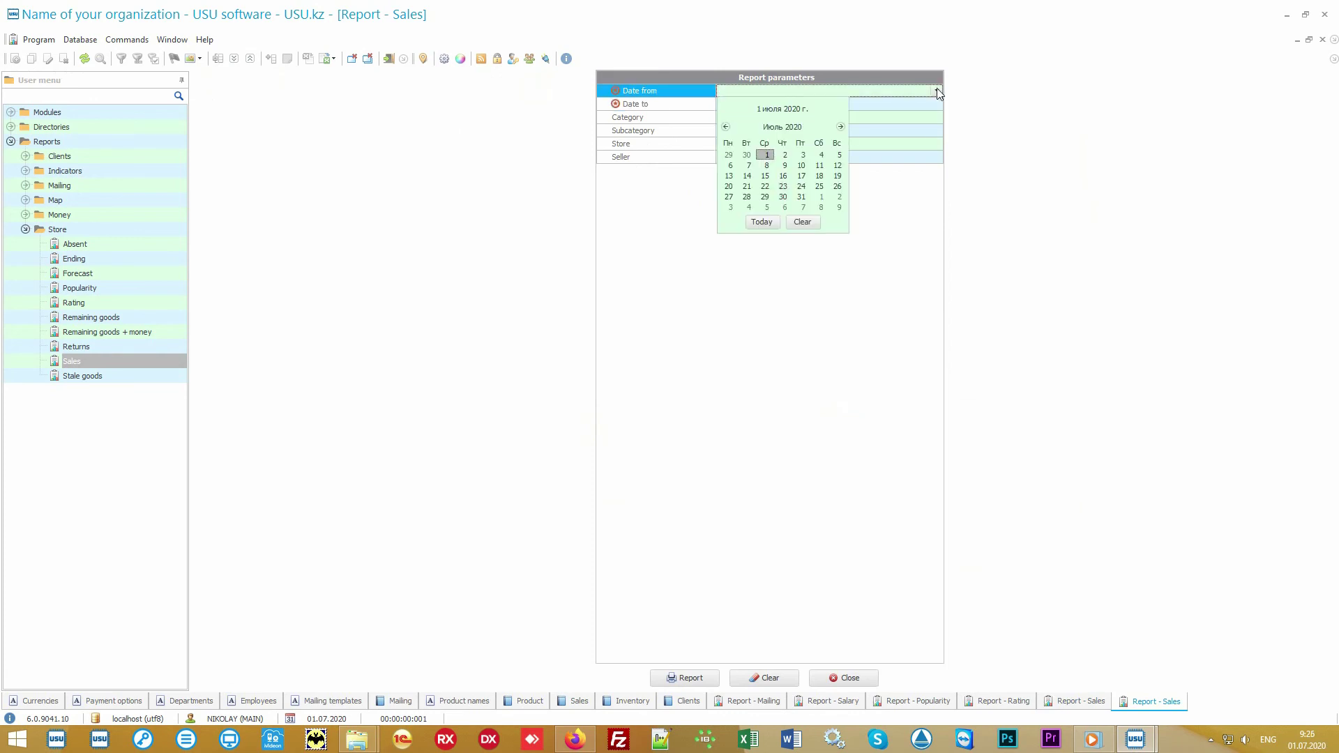
click(763, 222)
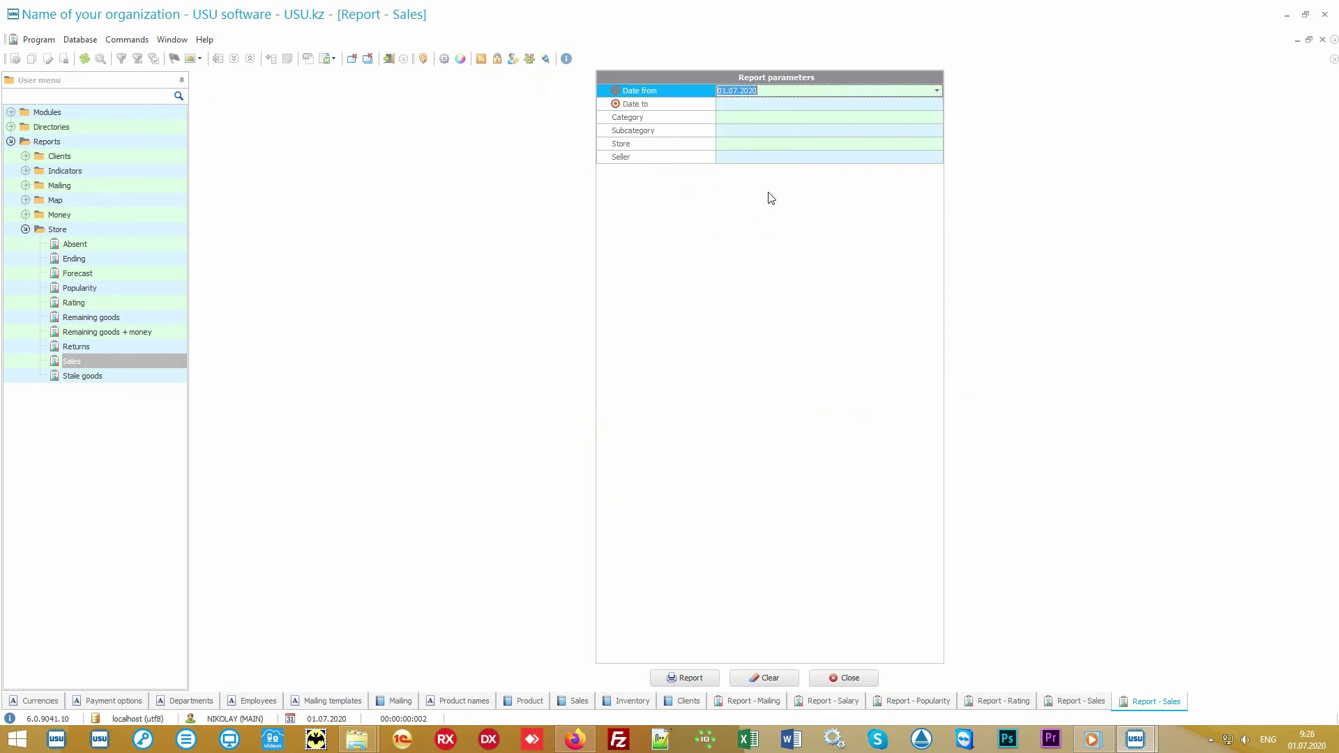
click(760, 105)
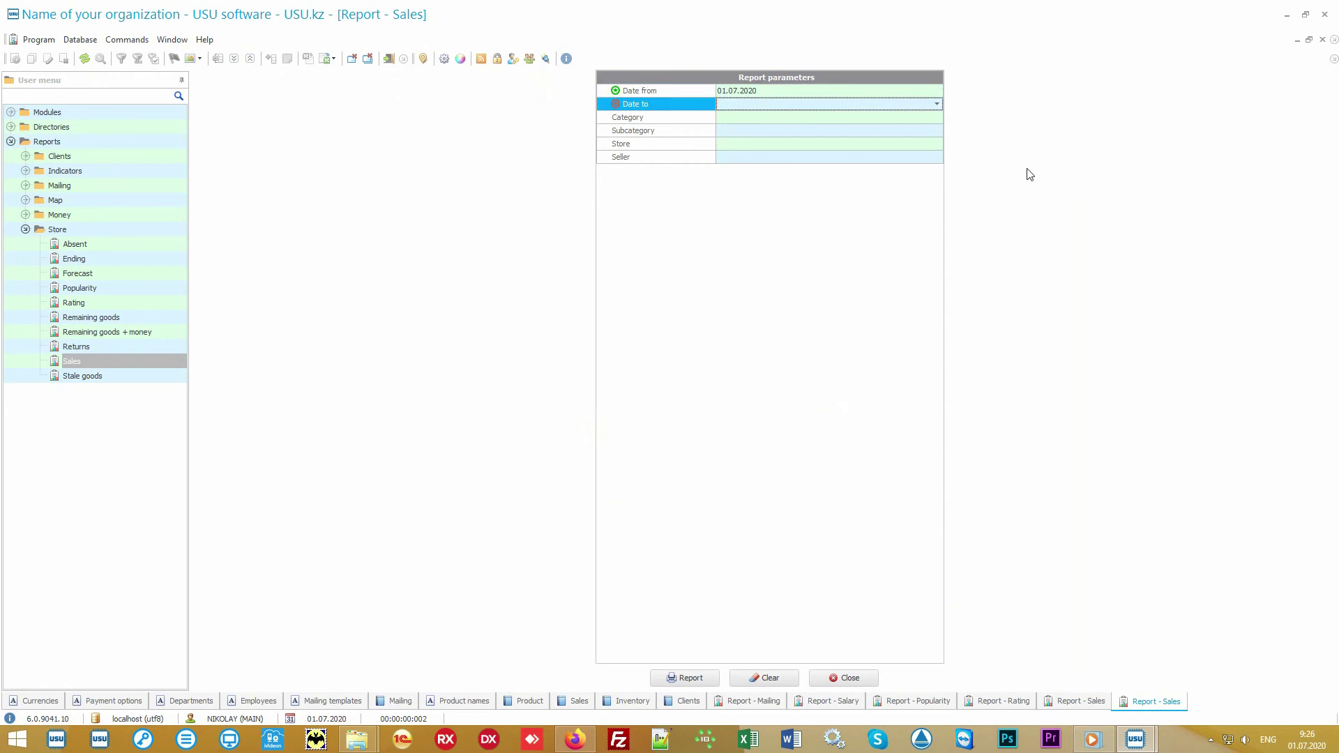
text(05.07.2020)
key(Tab)
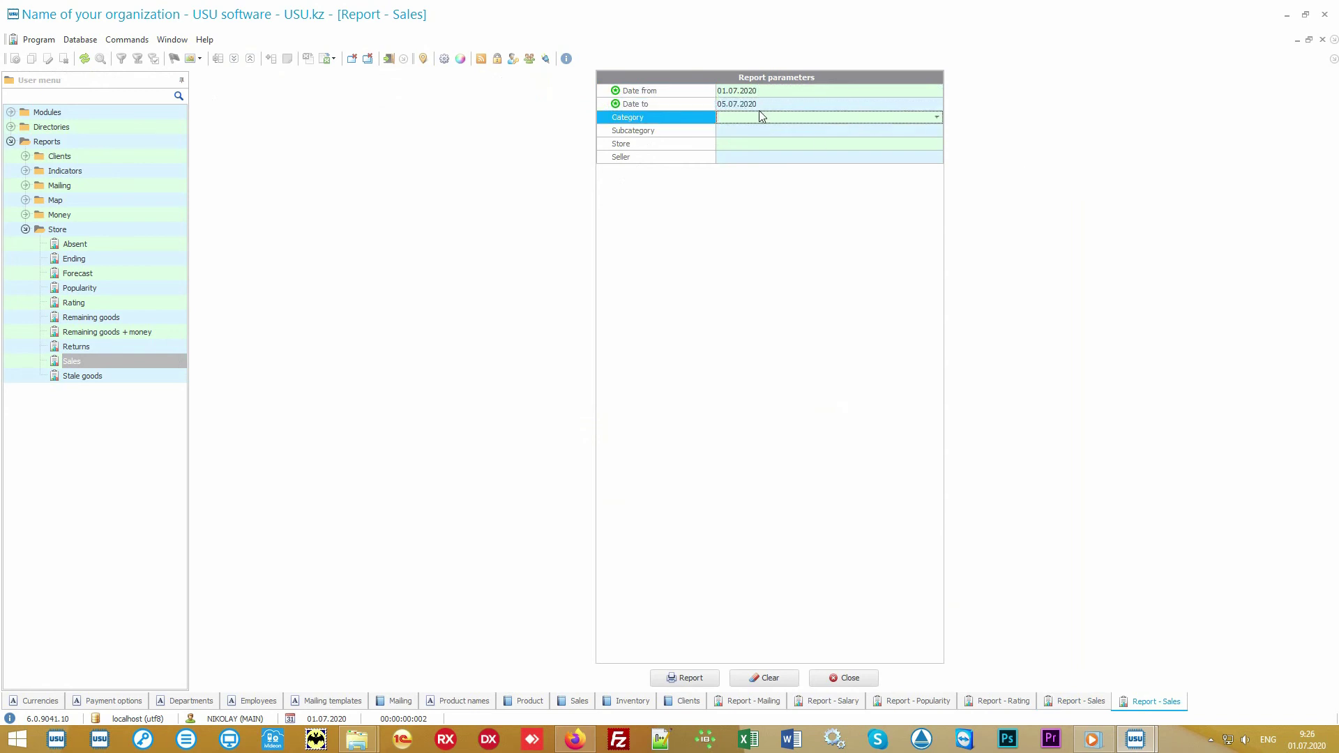
click(694, 679)
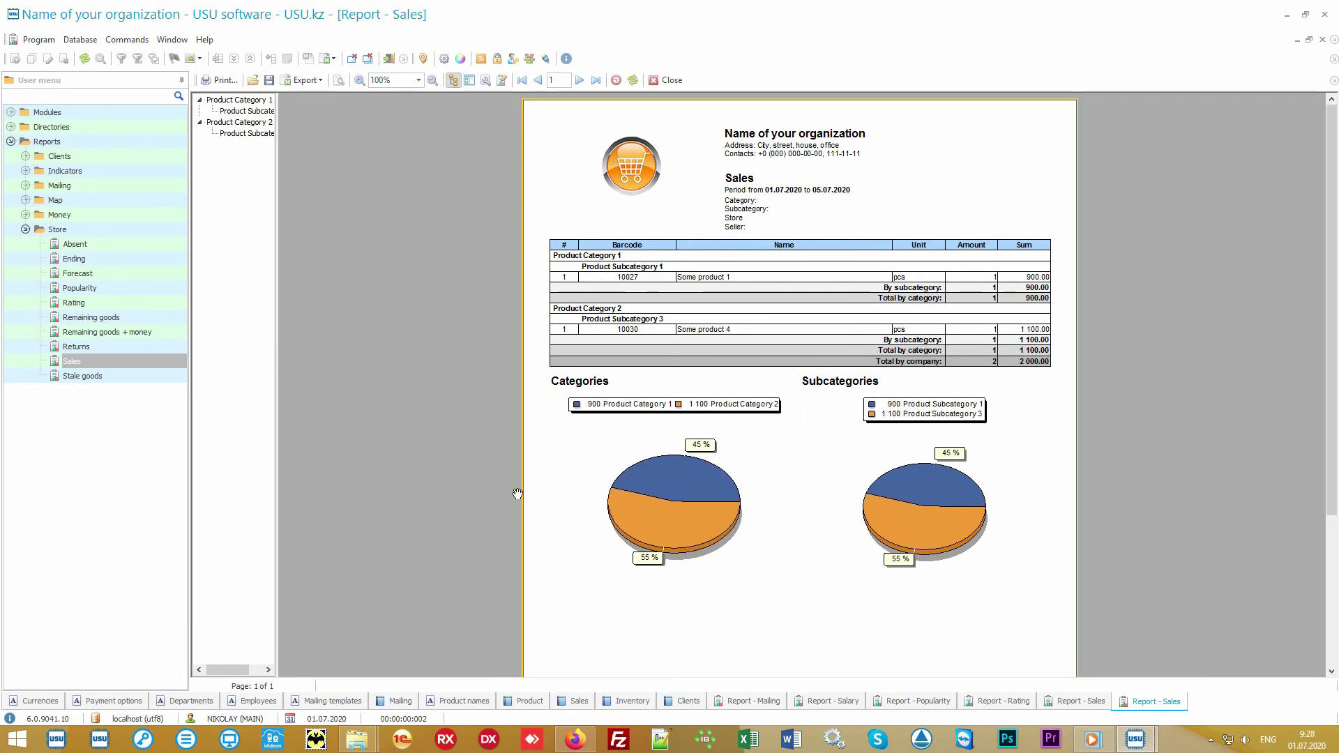
- Review the available Store reports from Absent to Stale goods and look briefly into the Money report group
click(104, 230)
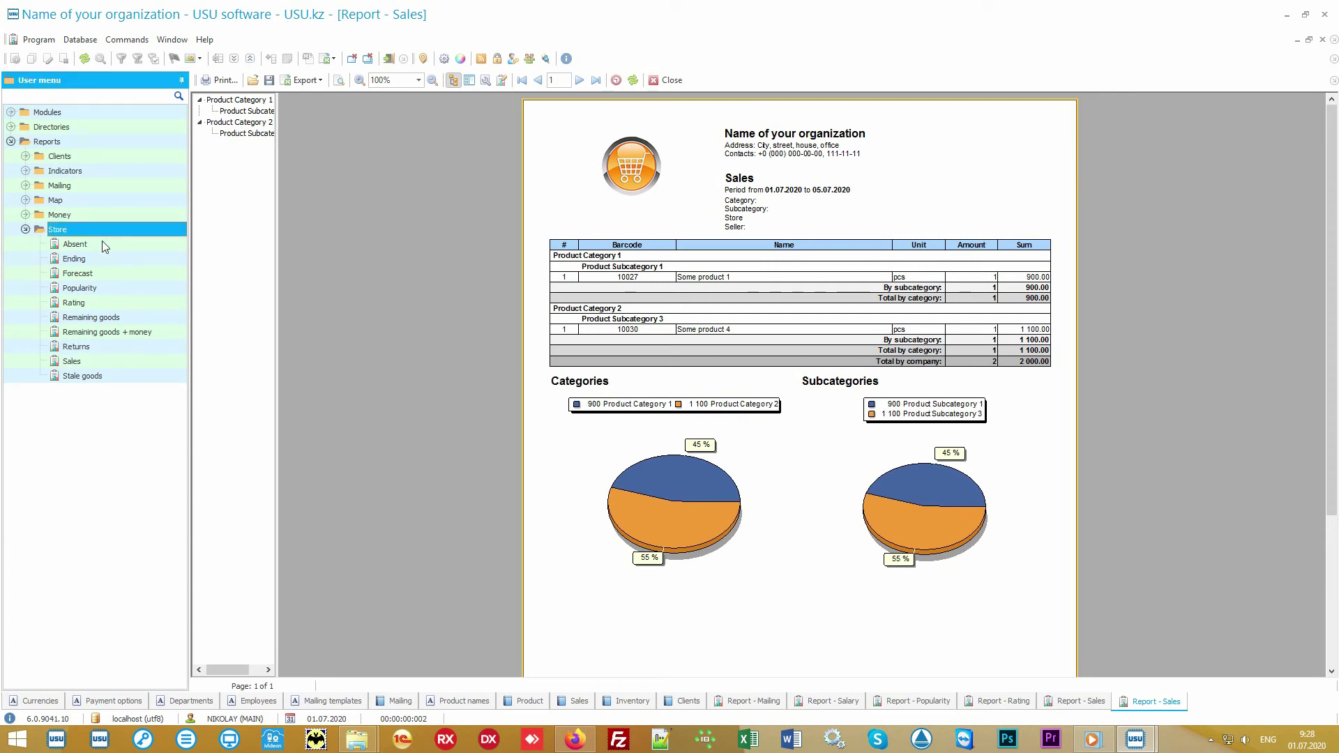
key(Down)
key(Down)
key(Down)
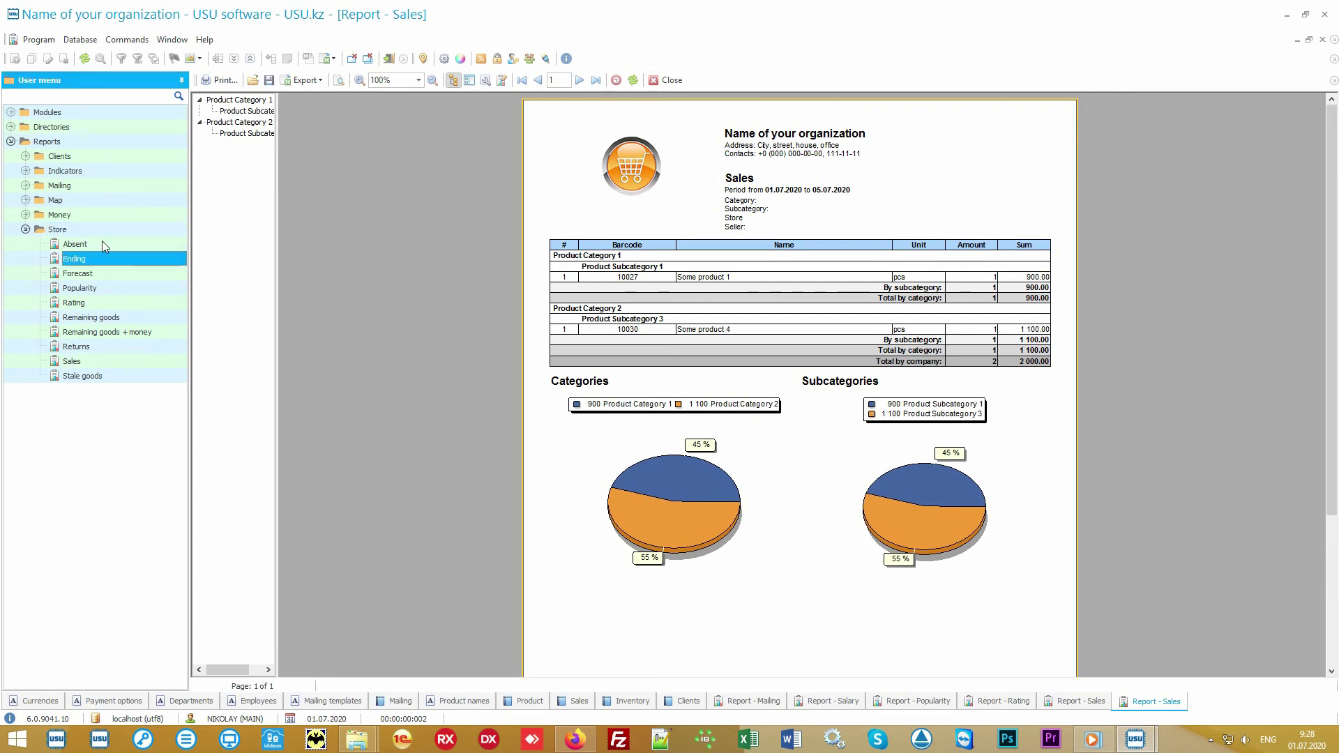
key(Down)
key(Down)
key(Down)
key(Down)
key(Down)
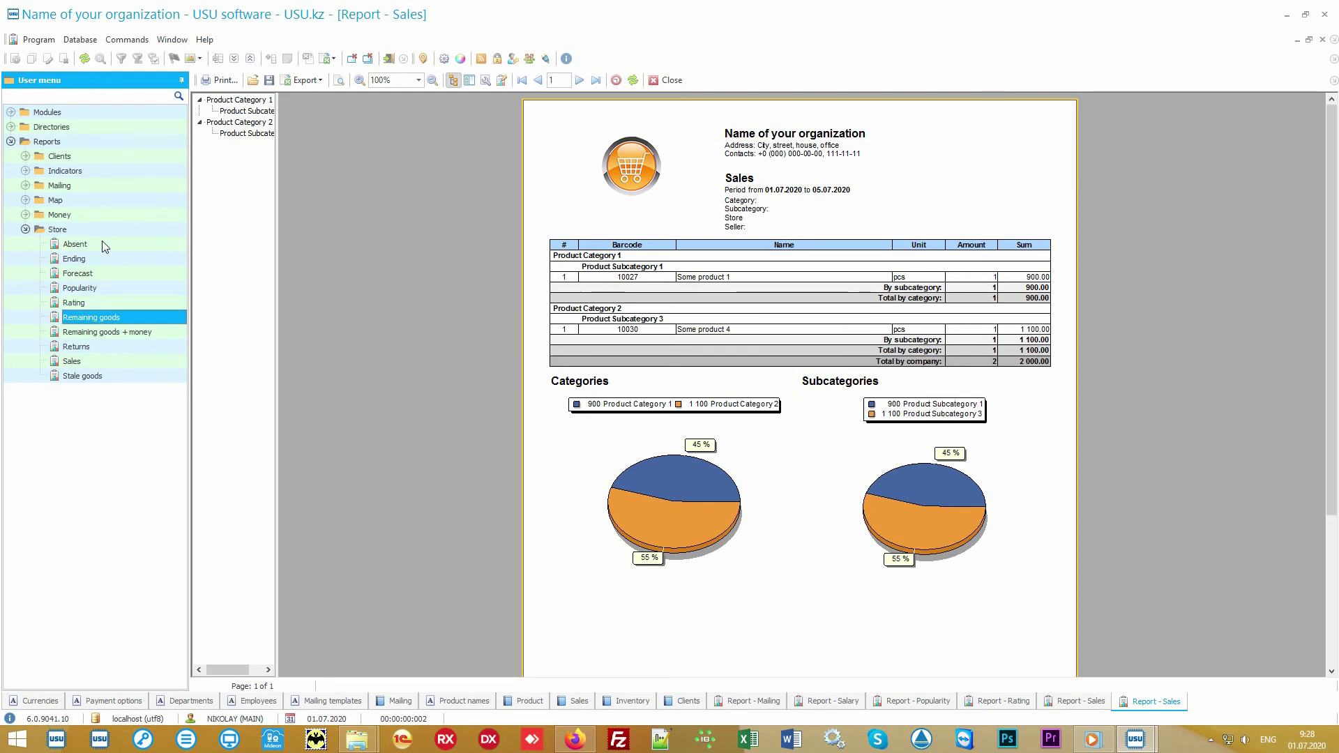
key(Down)
key(Down)
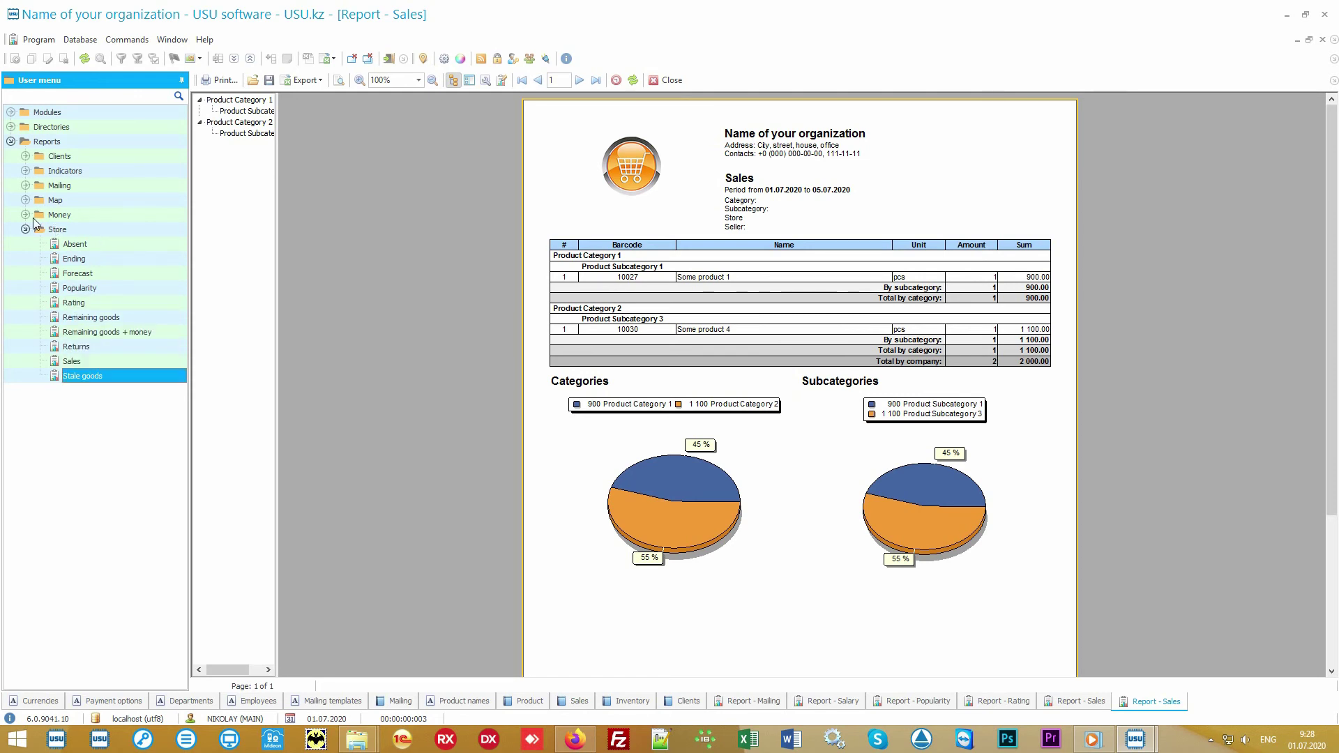
click(25, 215)
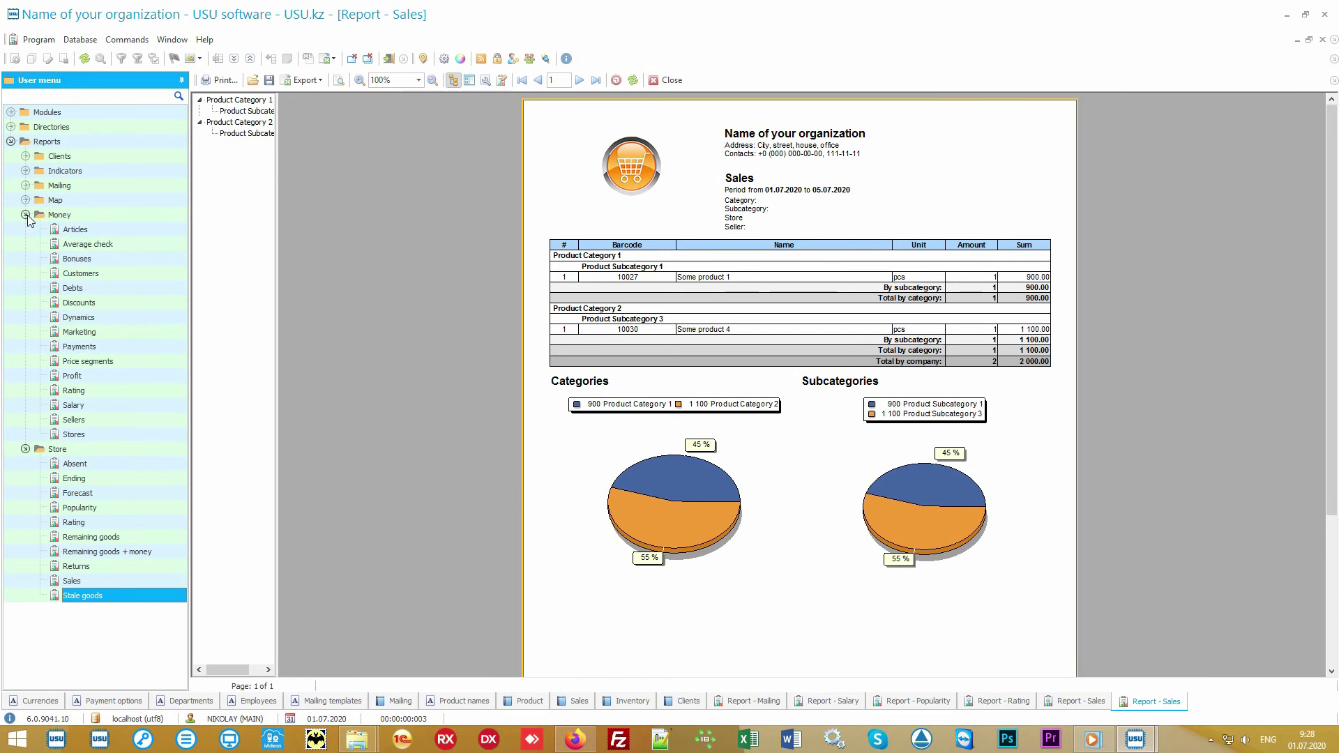
click(26, 215)
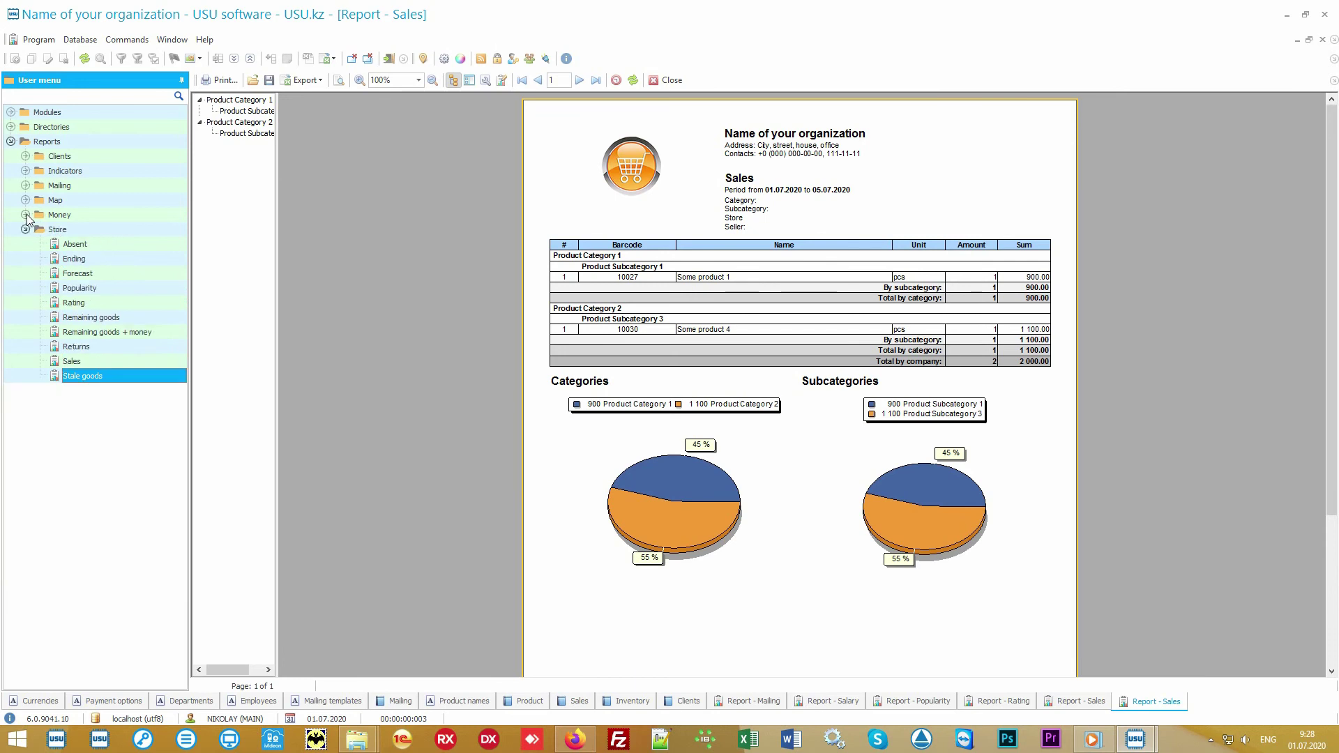
click(85, 228)
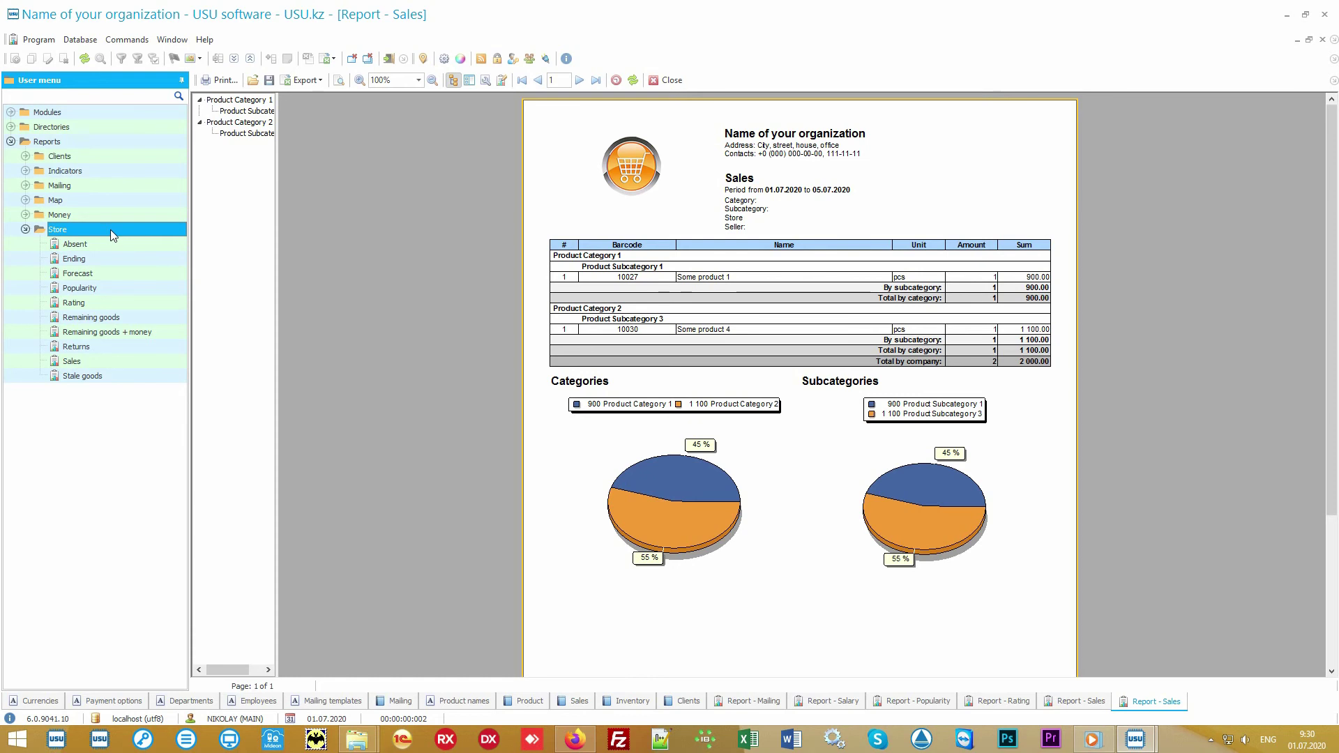
- Open another Sales report form and examine its period, Category, Subcategory, Store and Seller parameters, including the category choices
double_click(112, 360)
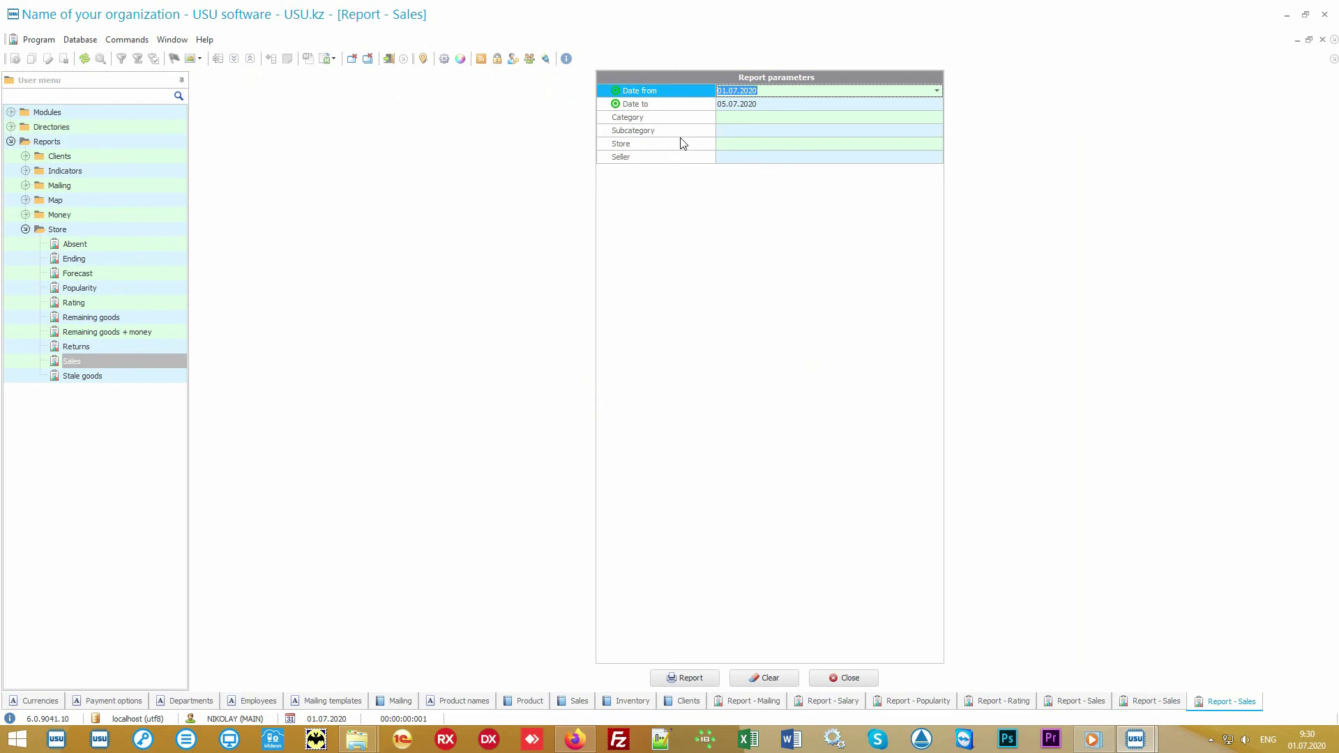
click(690, 108)
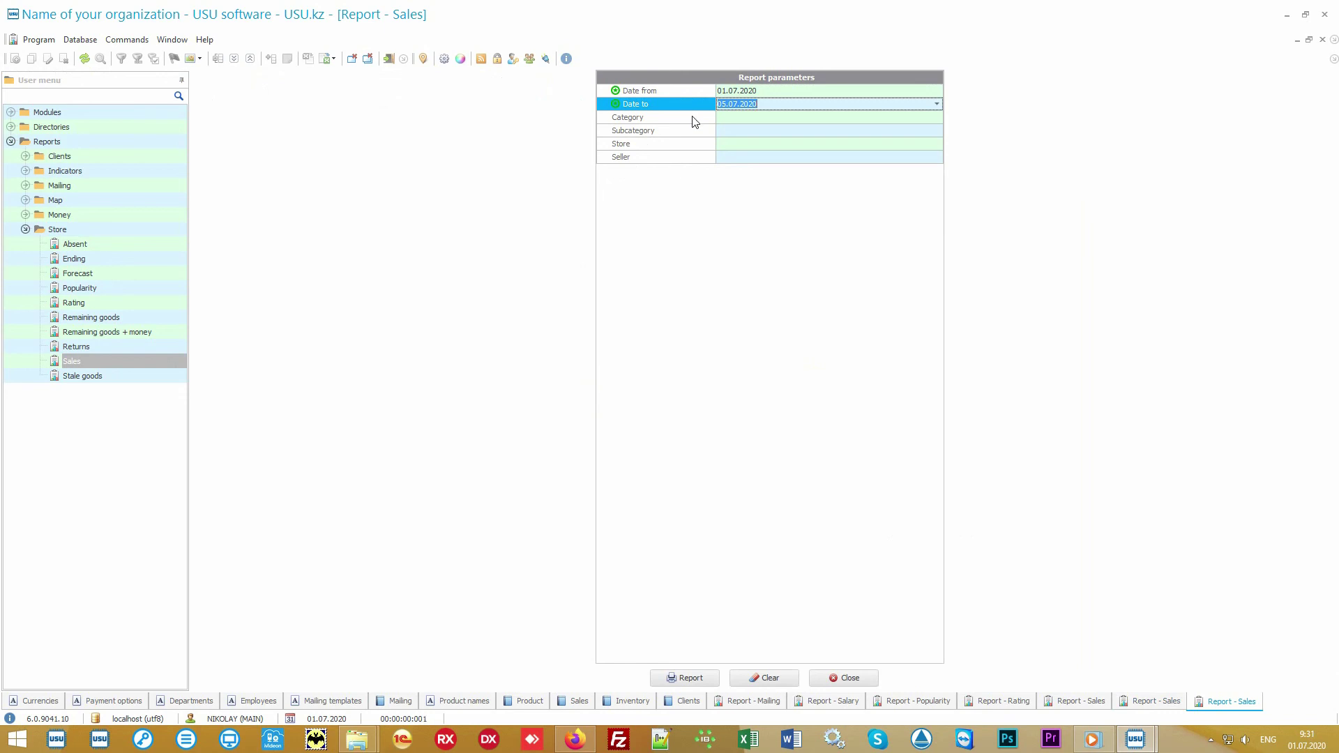
click(694, 120)
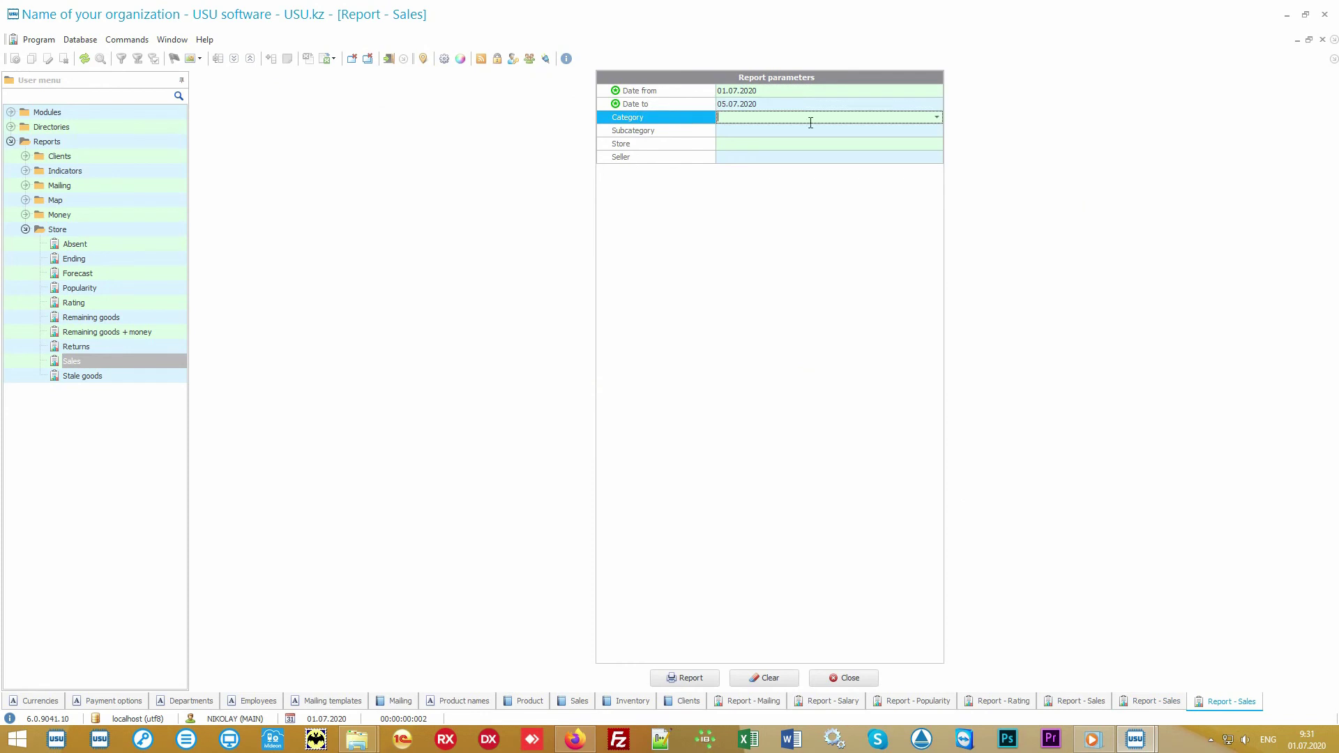
click(937, 117)
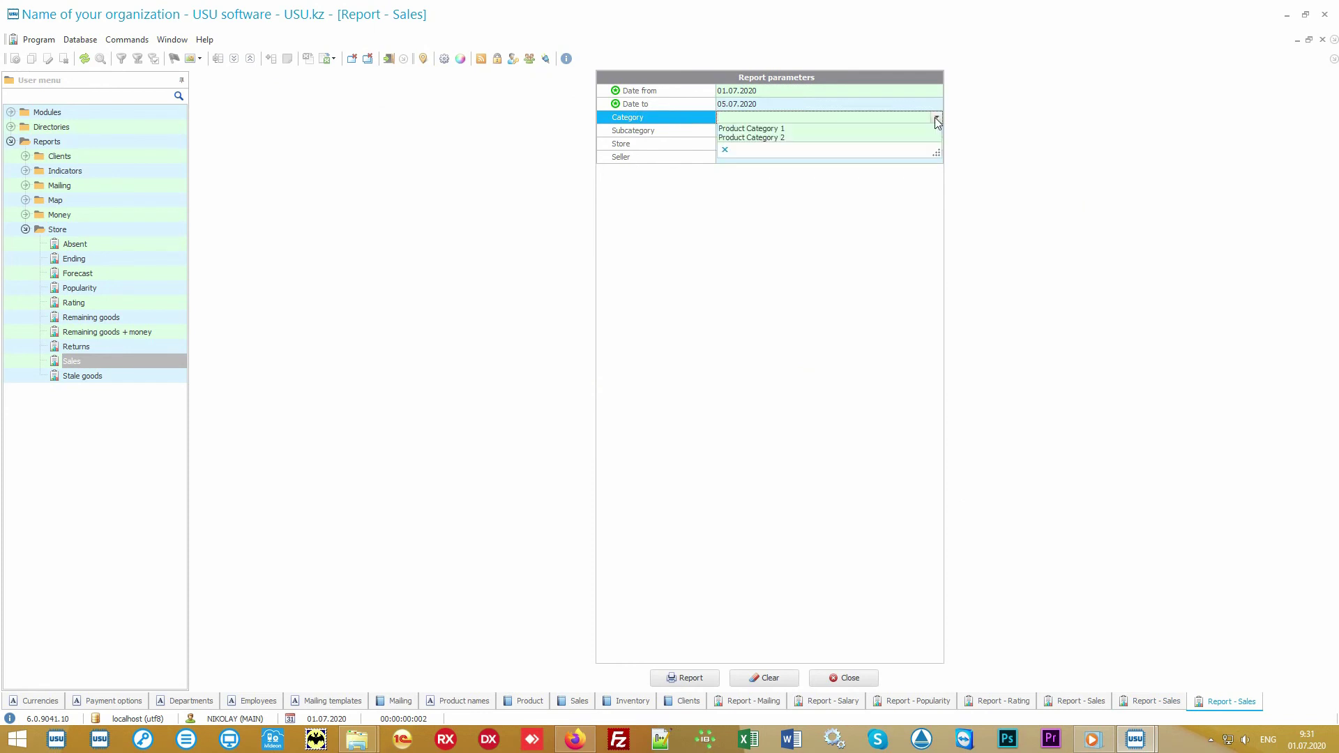
click(937, 119)
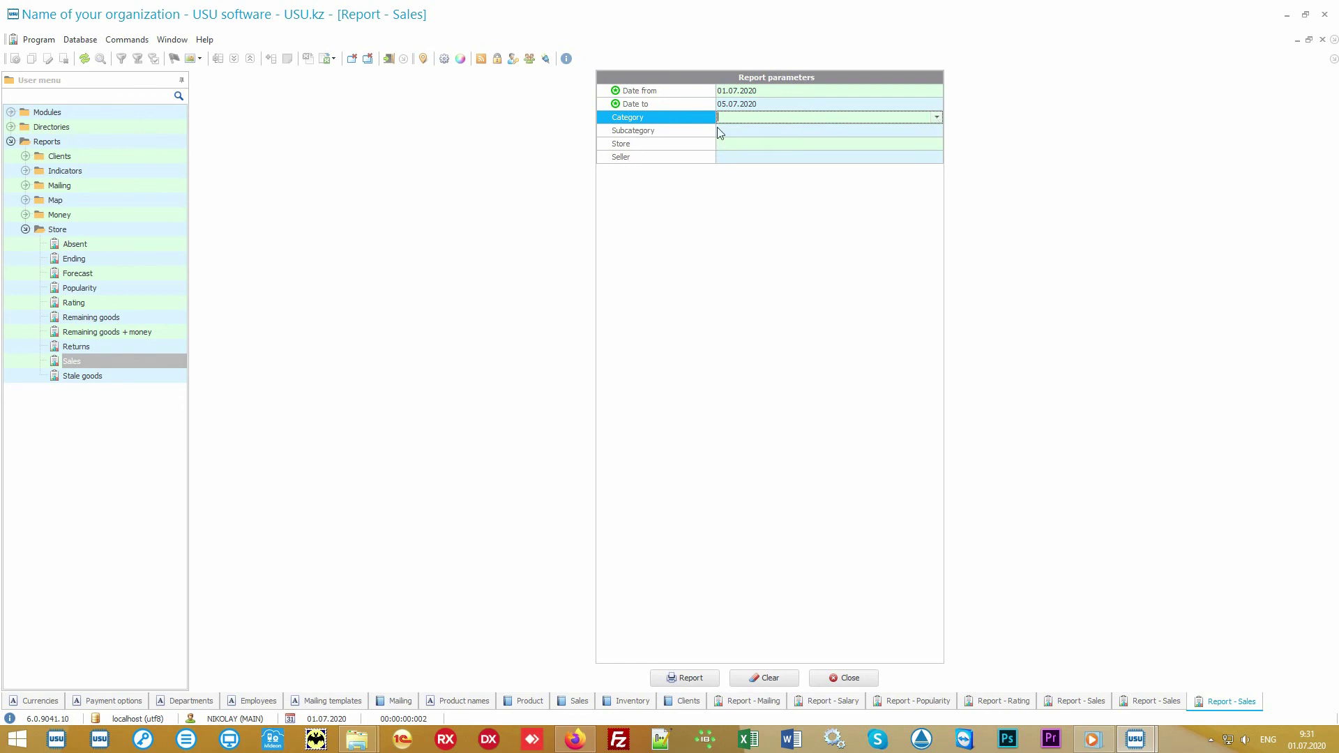
click(693, 134)
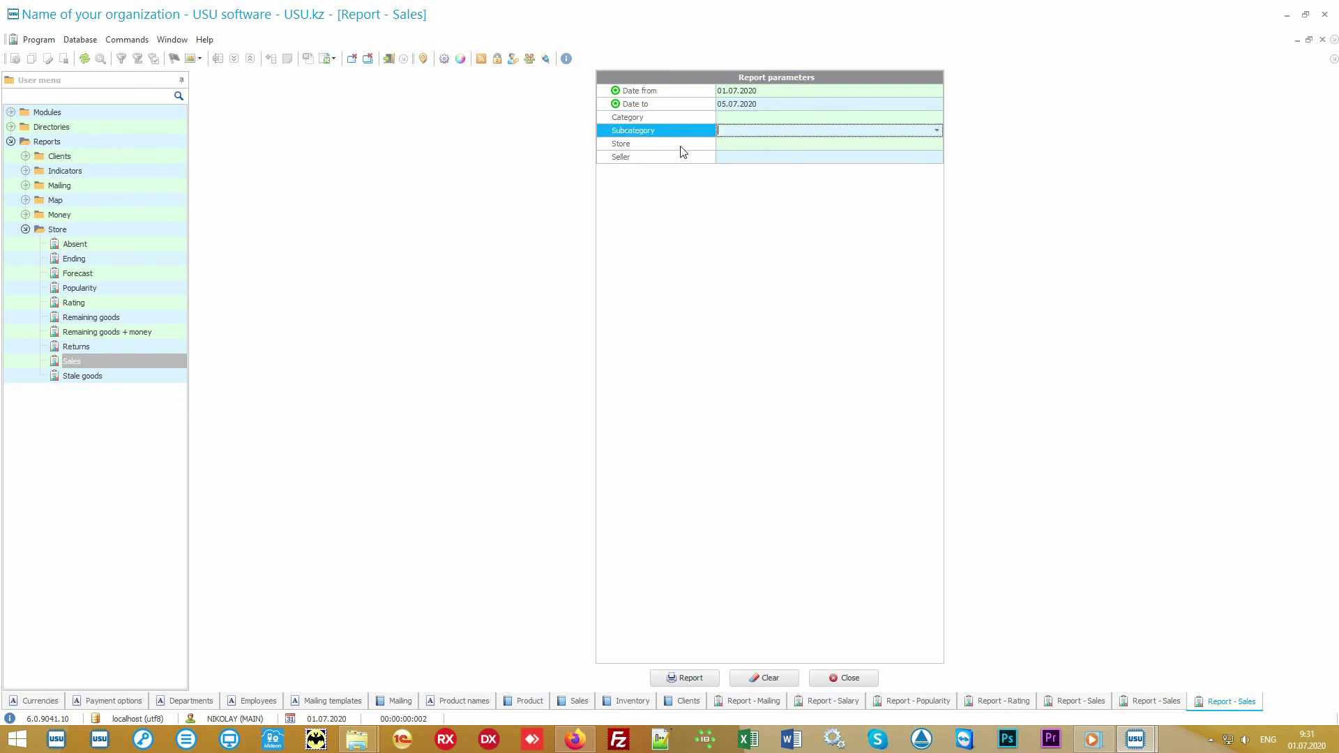
click(681, 146)
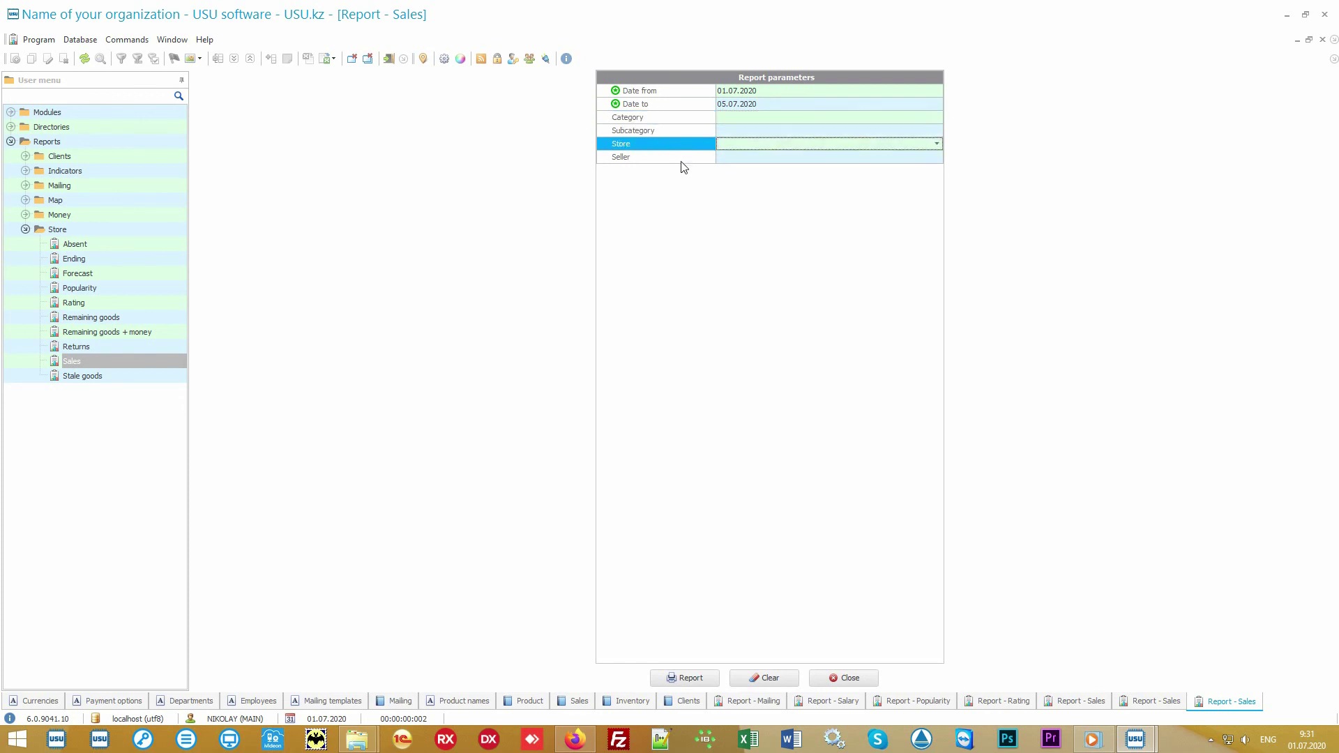
click(681, 160)
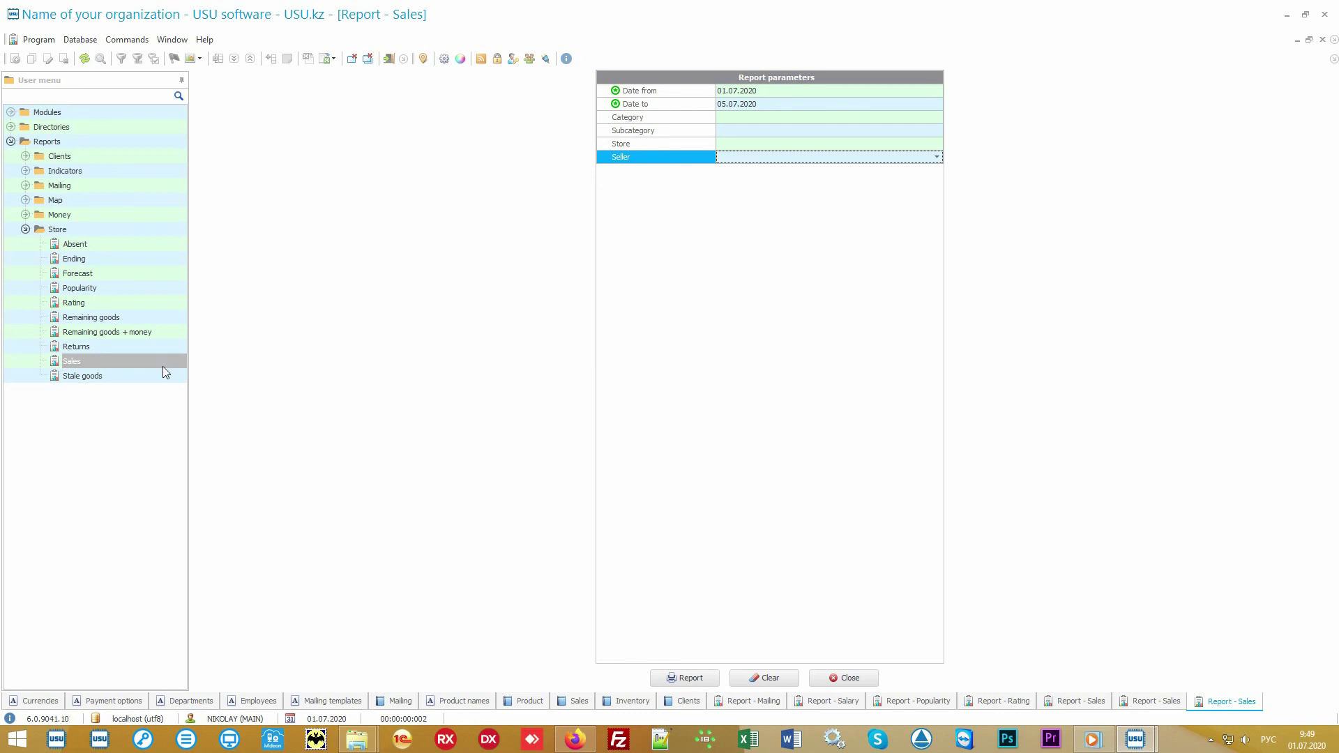
- Generate the Store reports Stale goods and Absent for the preset period 01.01.2010 to 31.12.2020
click(128, 381)
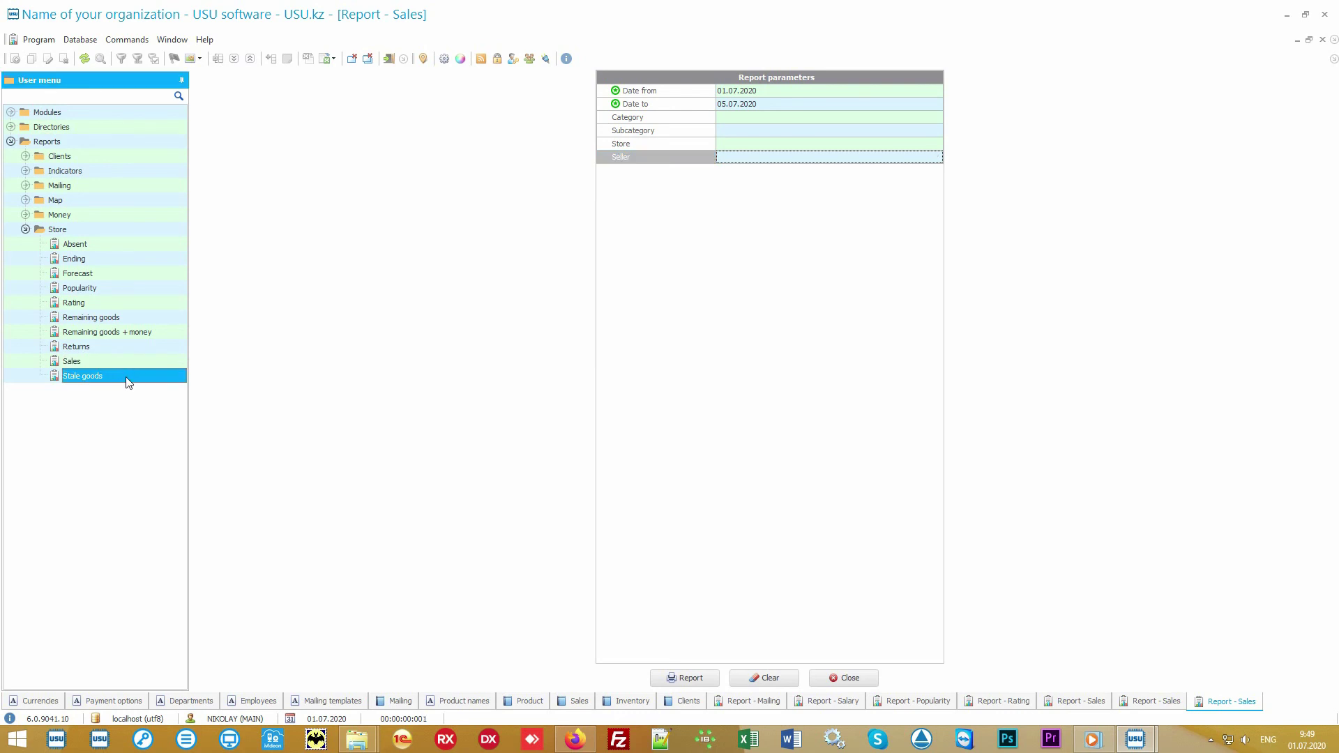
click(682, 678)
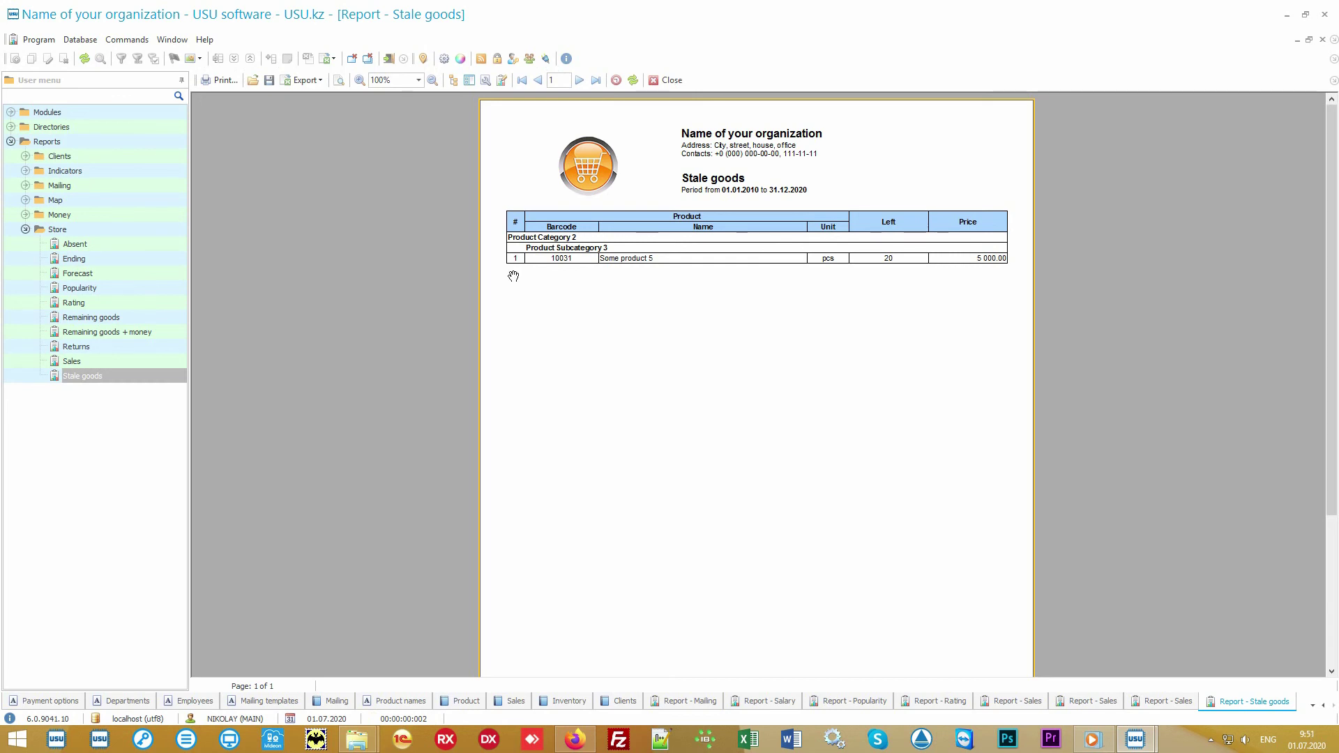
click(92, 247)
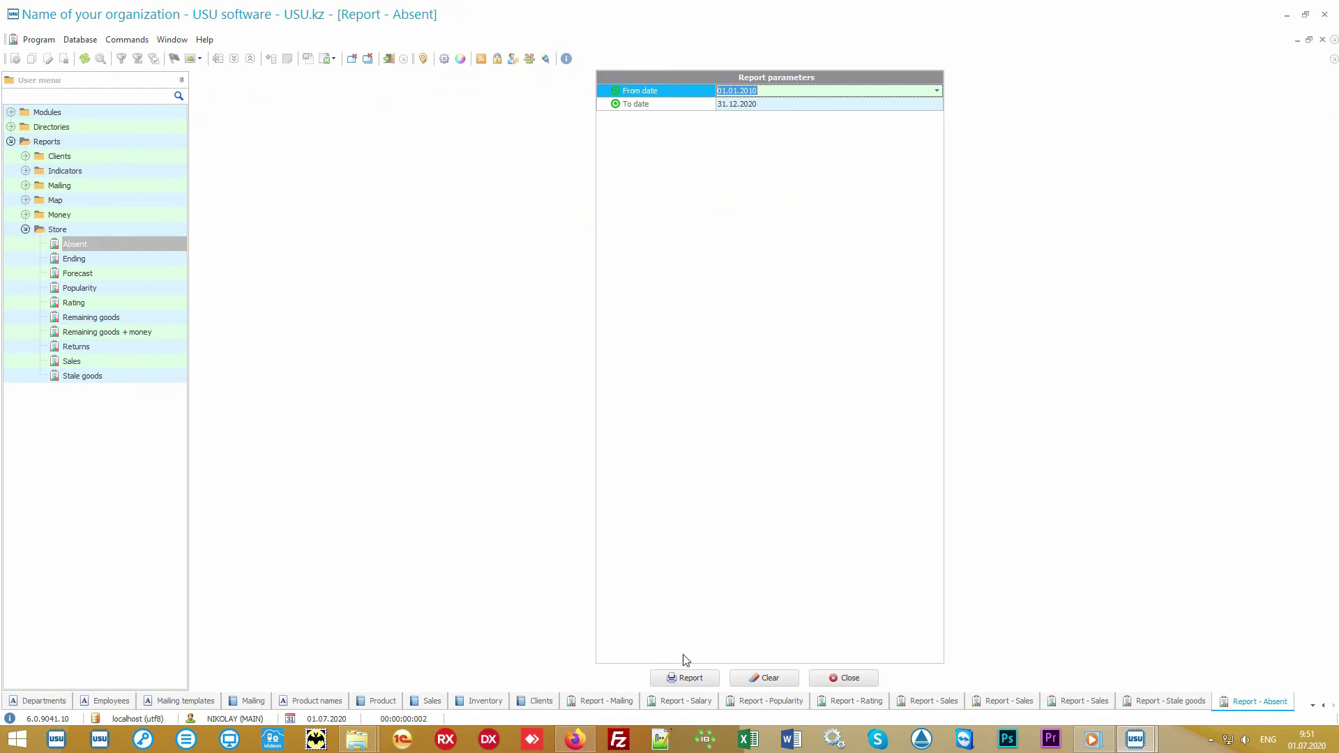
click(701, 678)
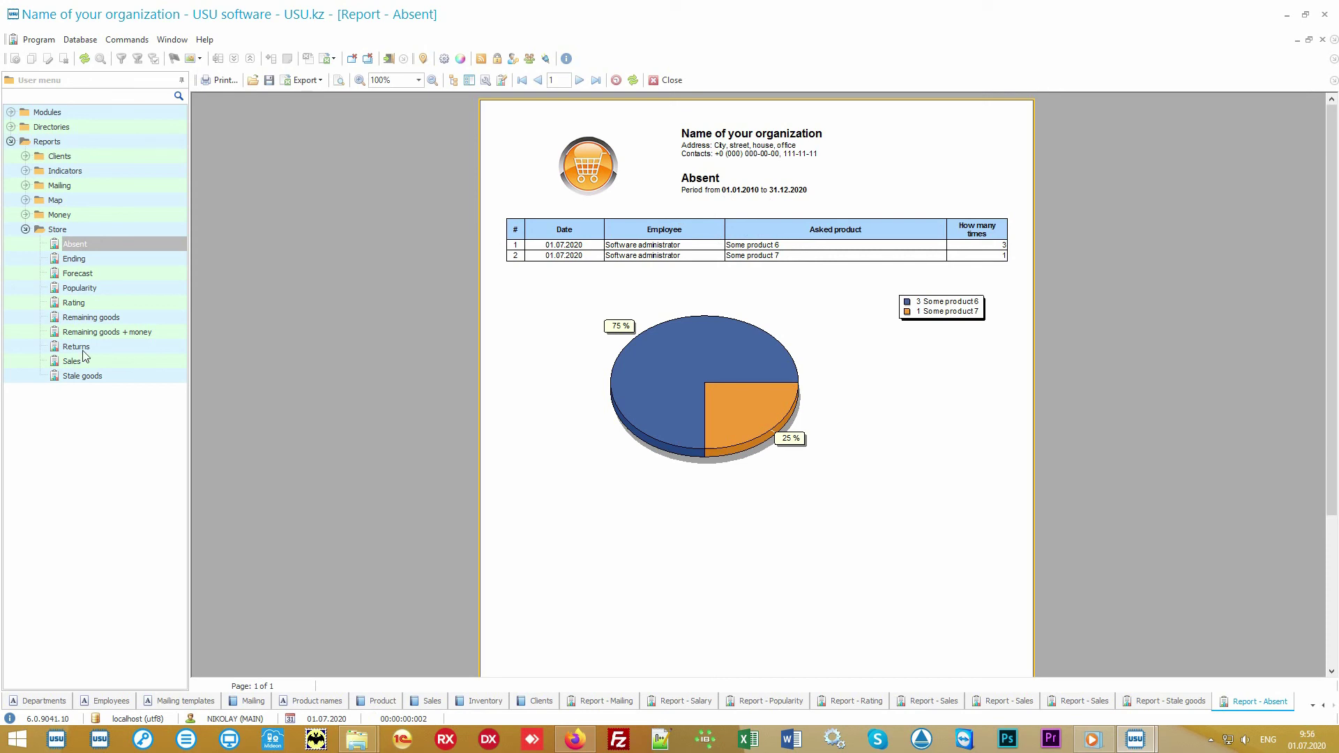
- Generate the Store Returns report without a department filter and the Forecast report, each for its preset period
click(88, 348)
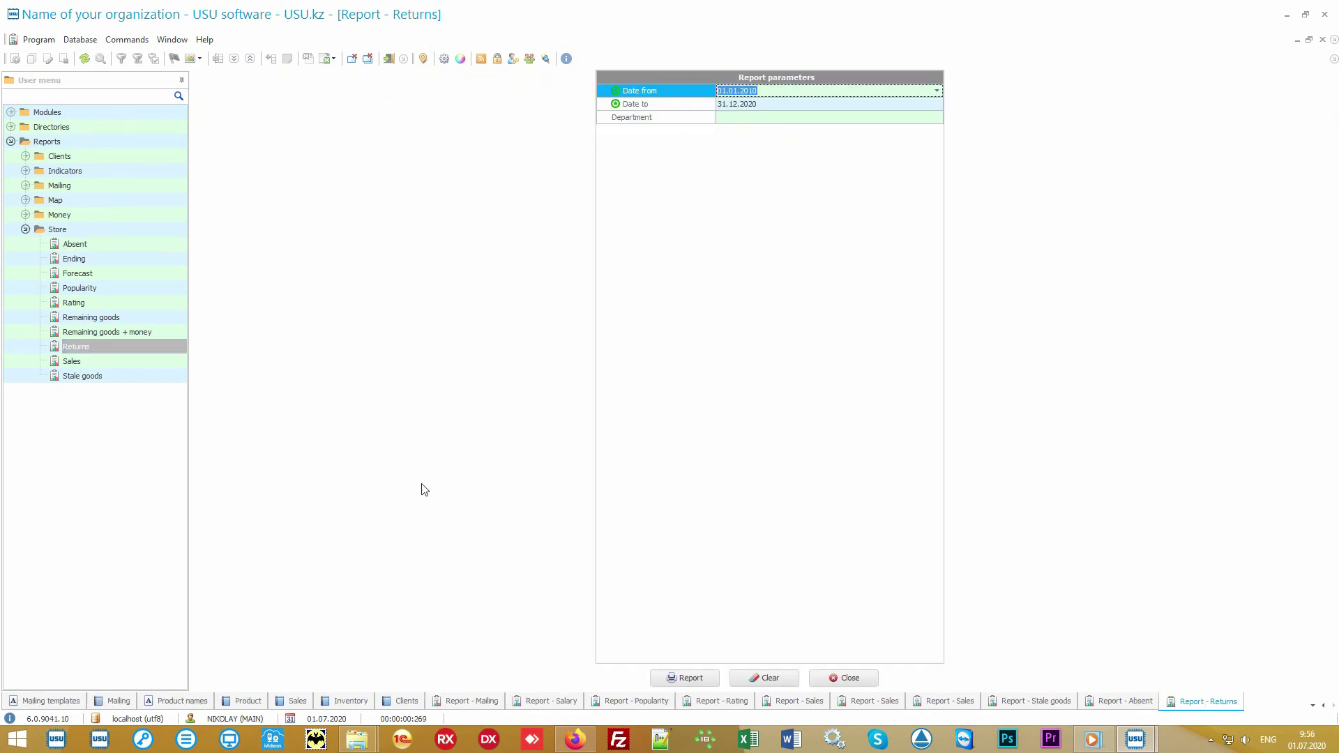
click(682, 675)
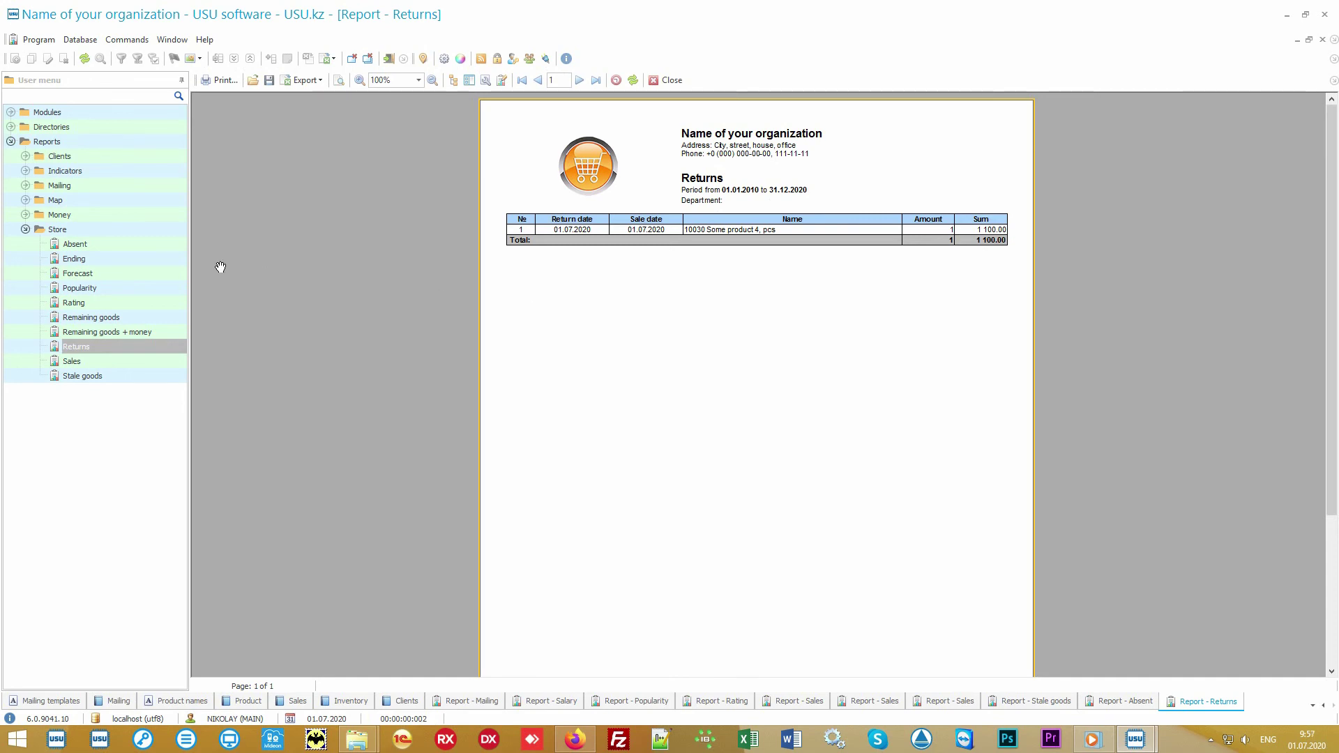
double_click(114, 278)
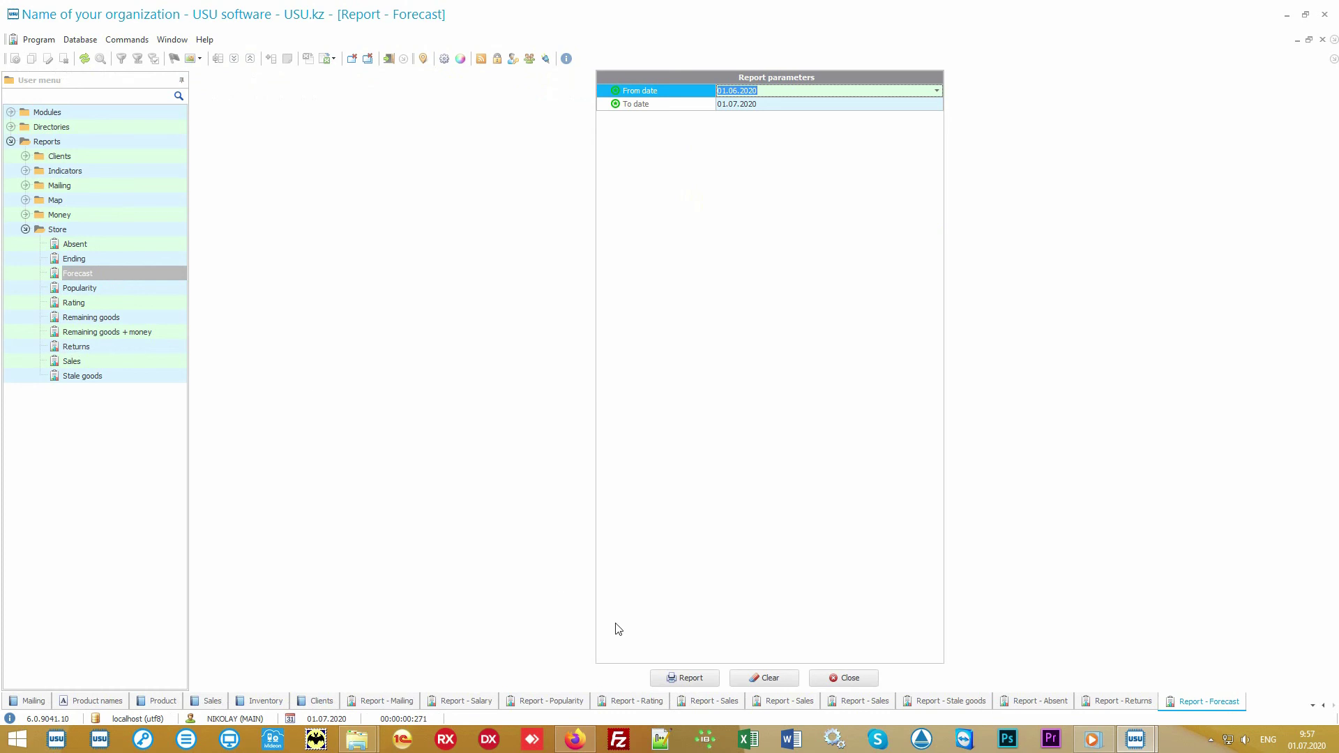
click(693, 680)
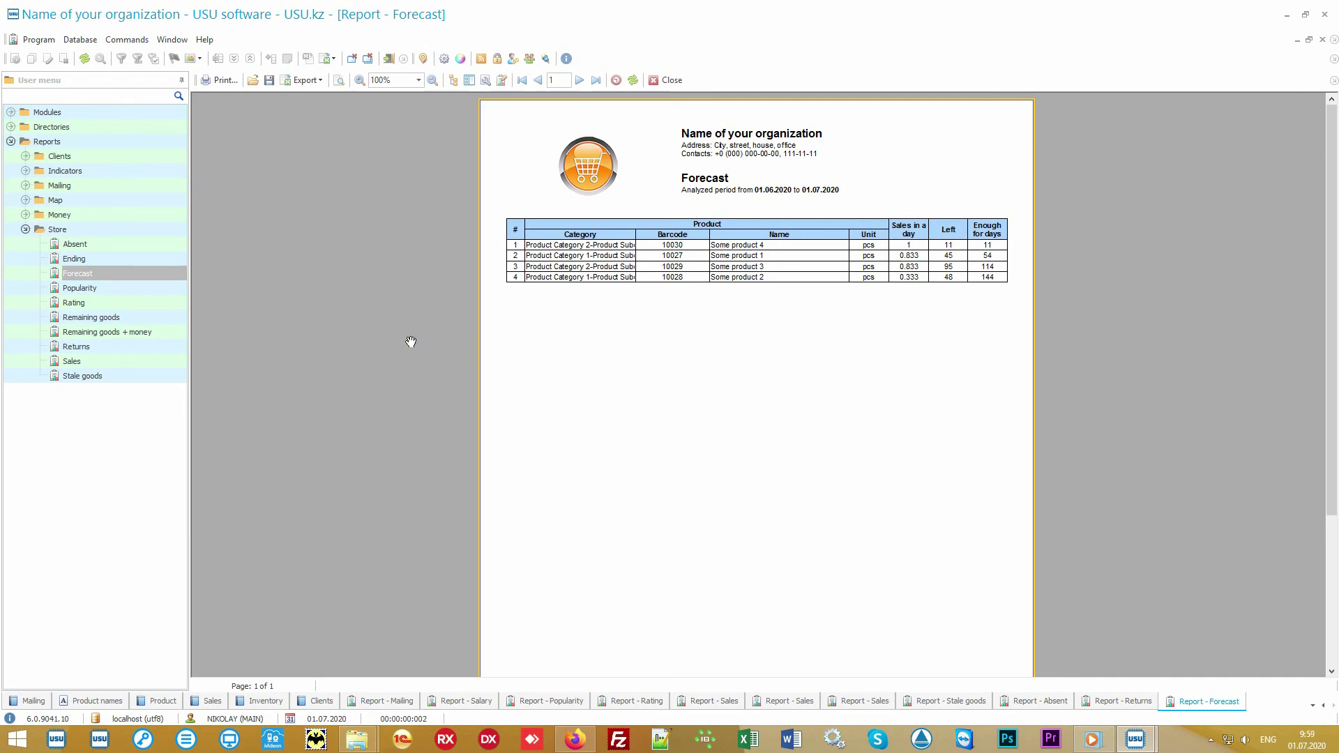
- Generate the Store Ending report and the Remaining goods report, keeping the preset 01.07.2020 date and no department or category filter
click(149, 258)
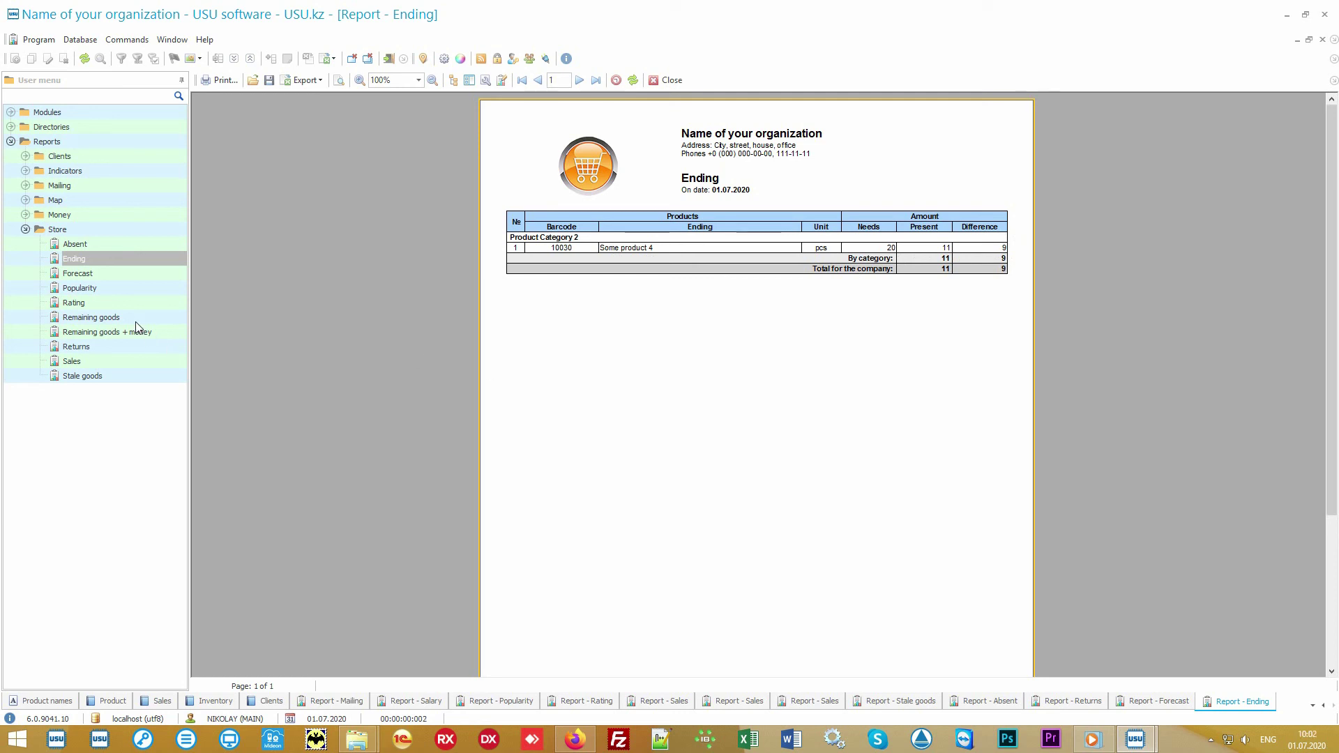
click(135, 320)
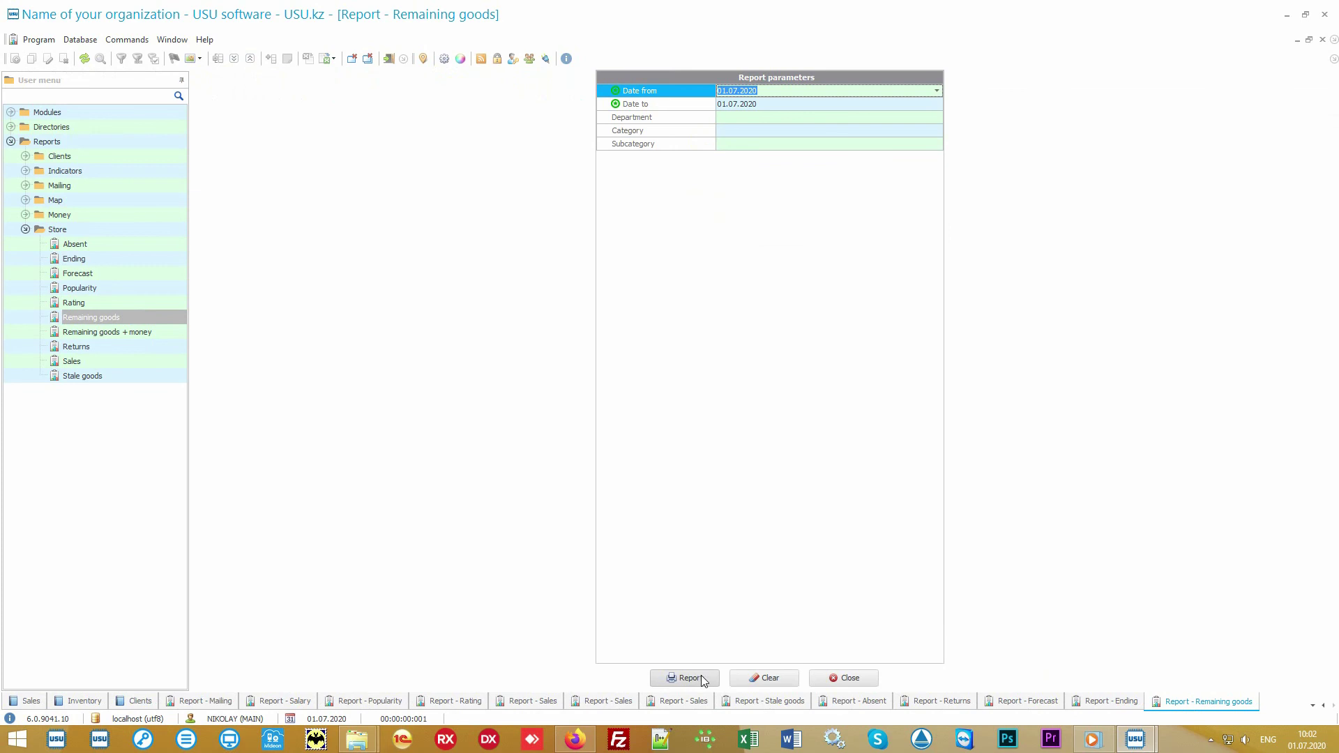
click(701, 678)
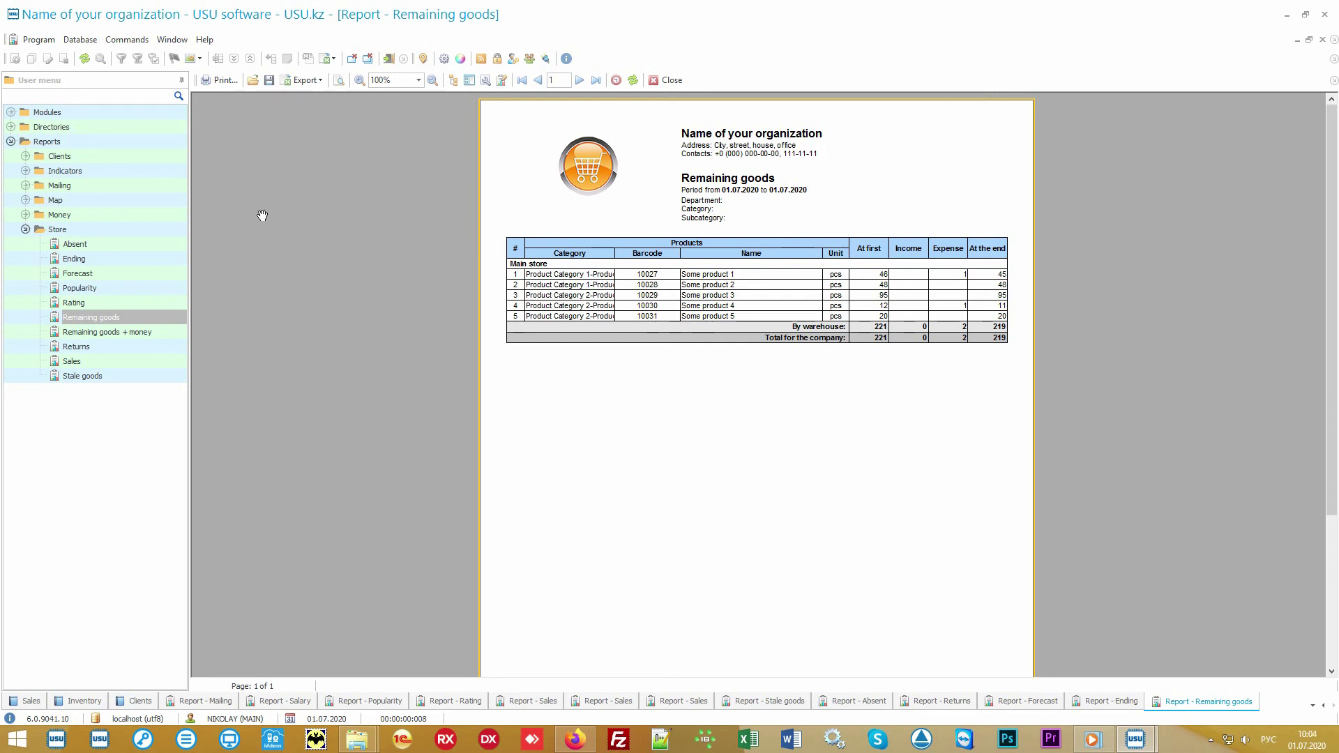
- Expand the Money group of reports and collapse the Store reports group
double_click(131, 216)
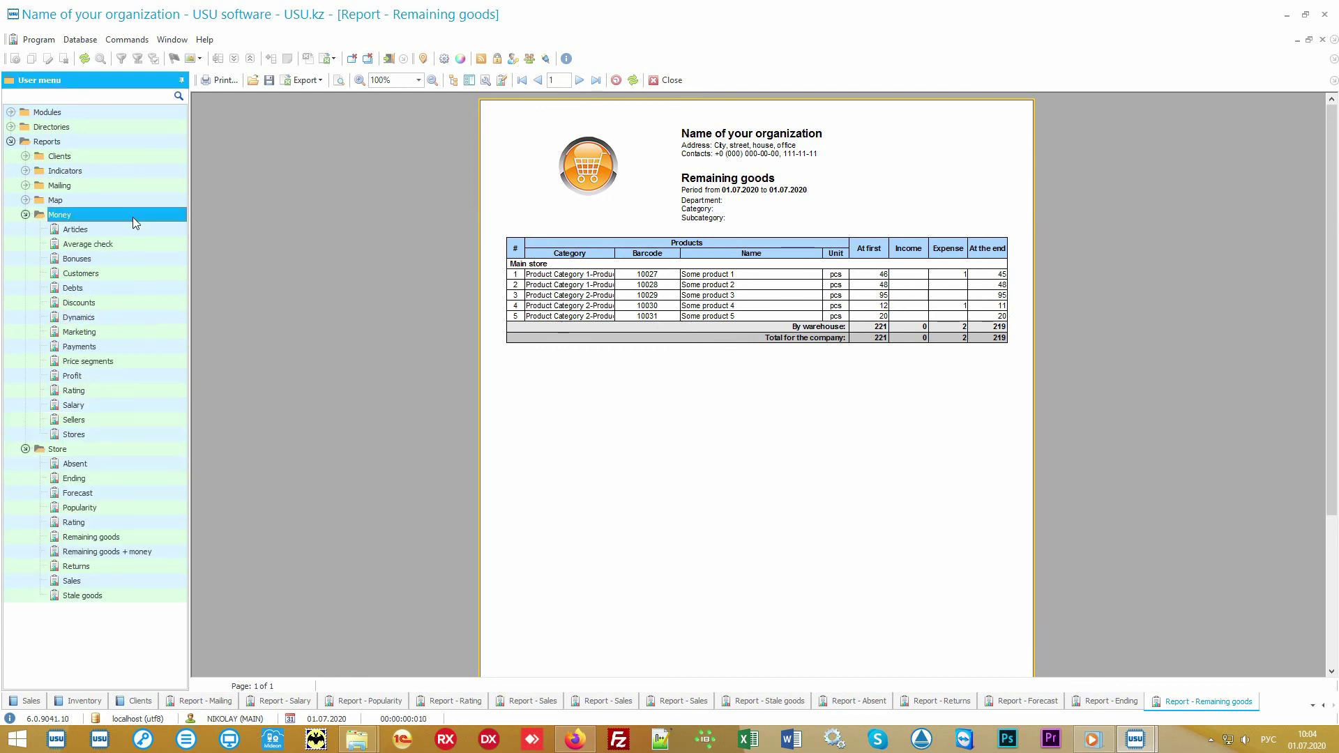
click(46, 453)
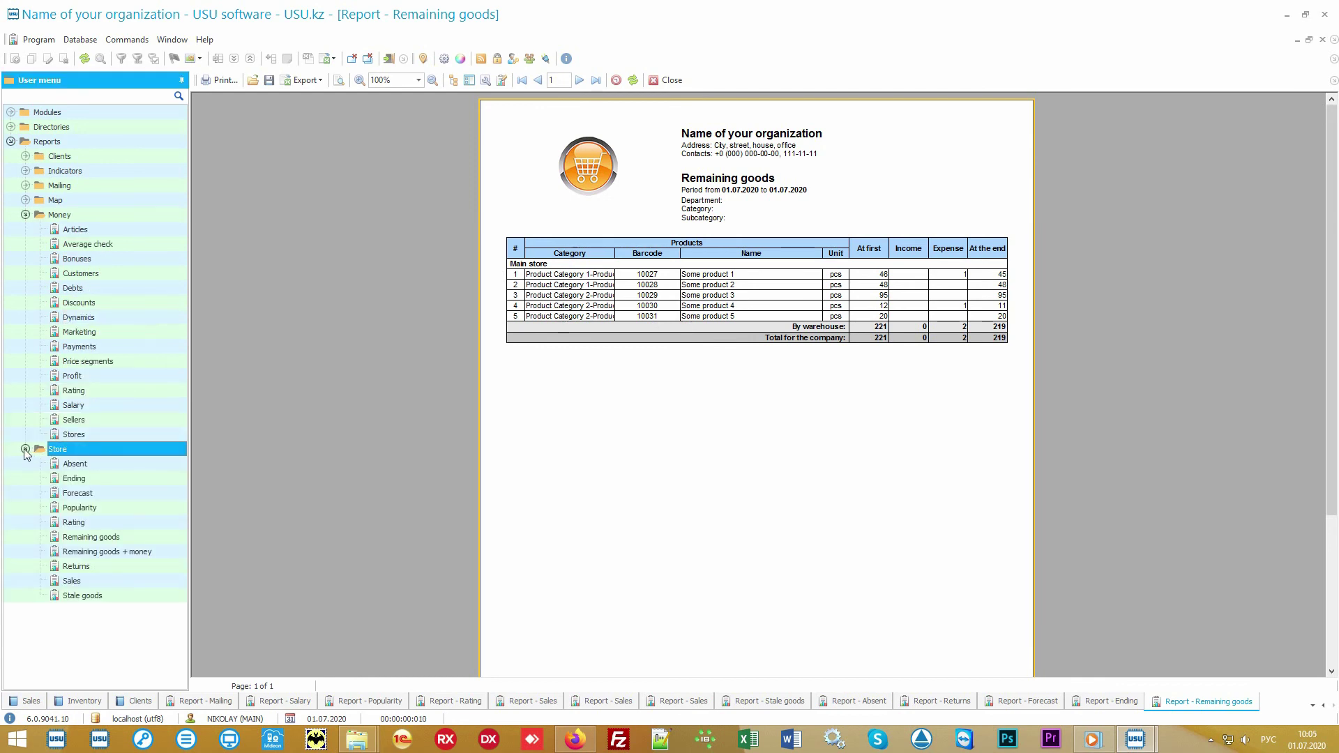
click(25, 449)
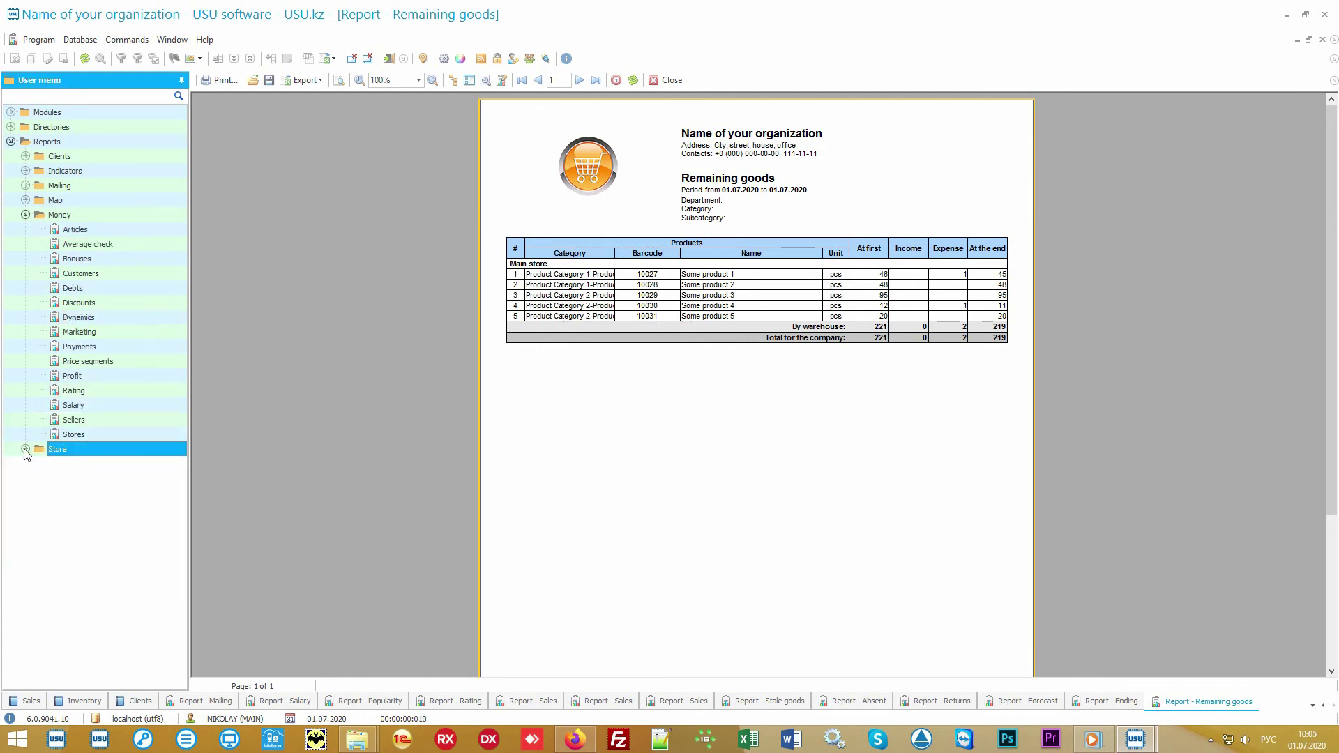
click(103, 217)
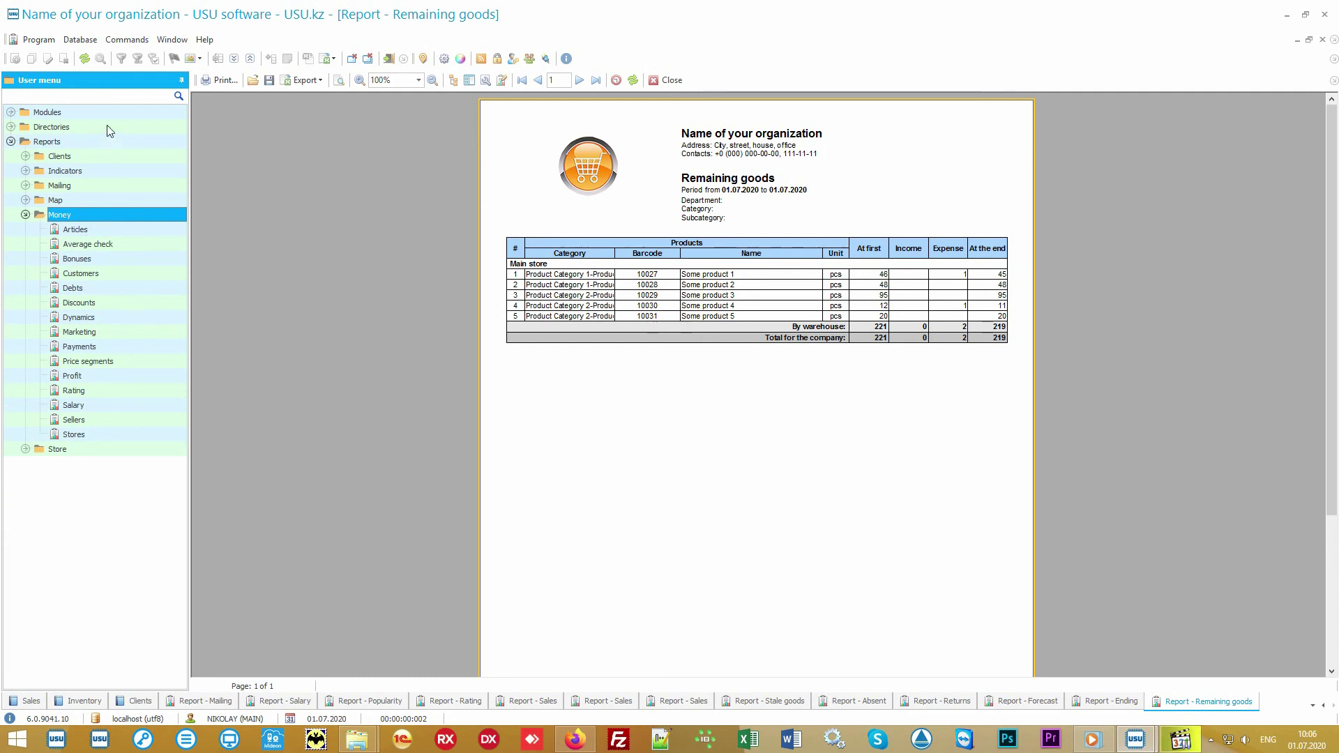
- Open the Financial items directory from the Money directories to view its income and expense categories
double_click(106, 124)
double_click(93, 184)
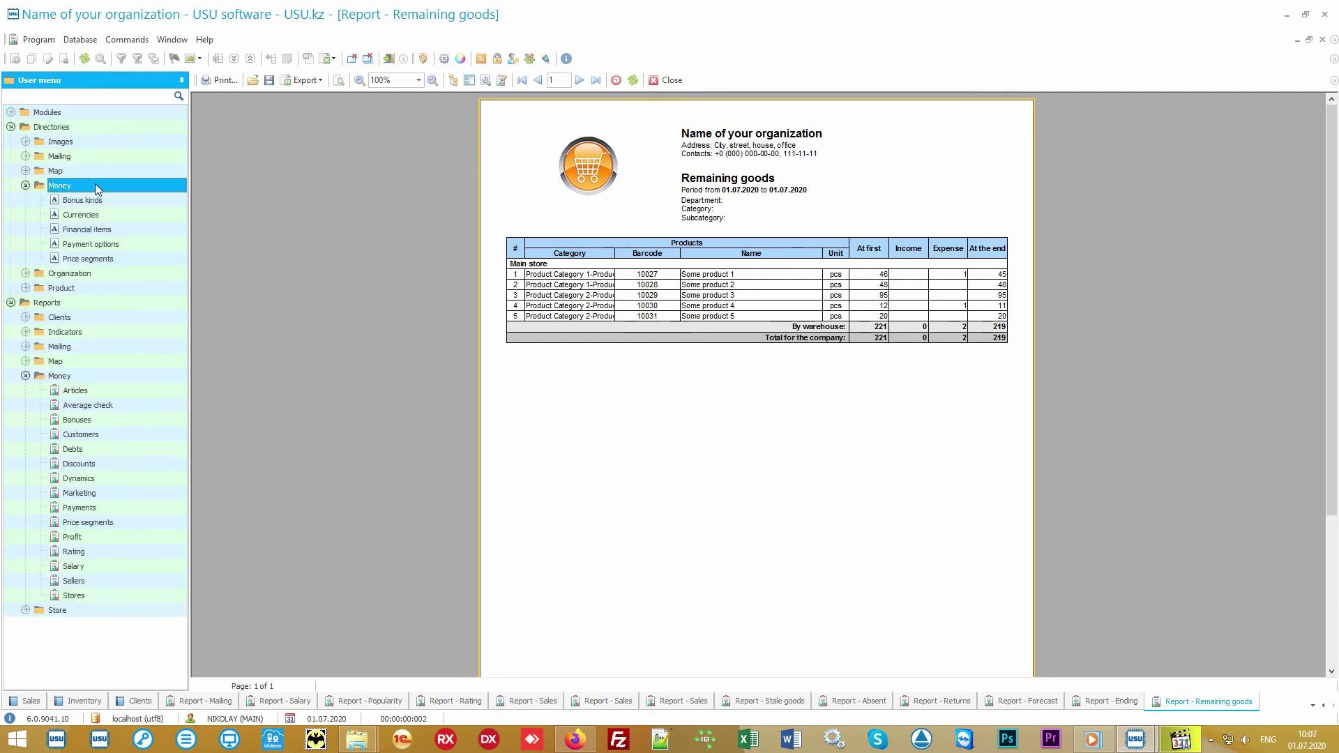
double_click(130, 228)
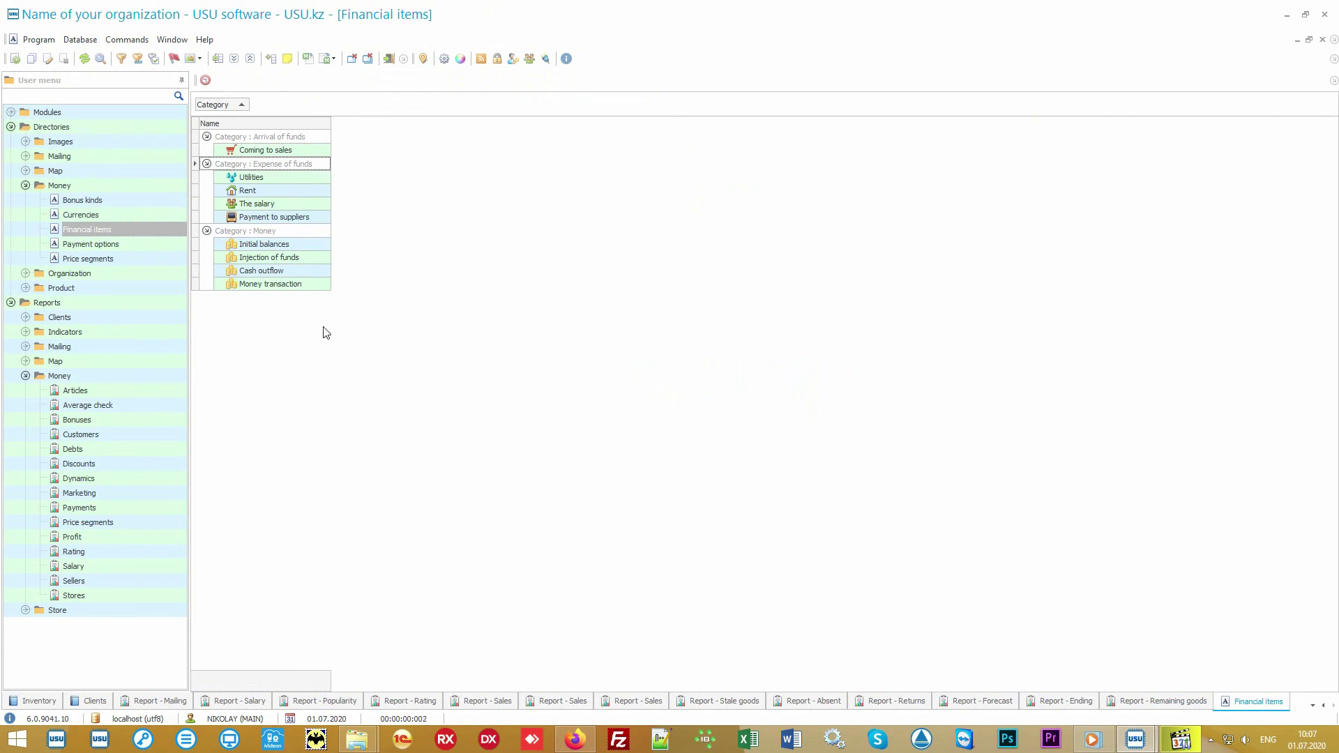
- Generate the Money reports Articles and Average check for the preset period 01.01.2010 to 31.12.2020, without a department filter
double_click(127, 391)
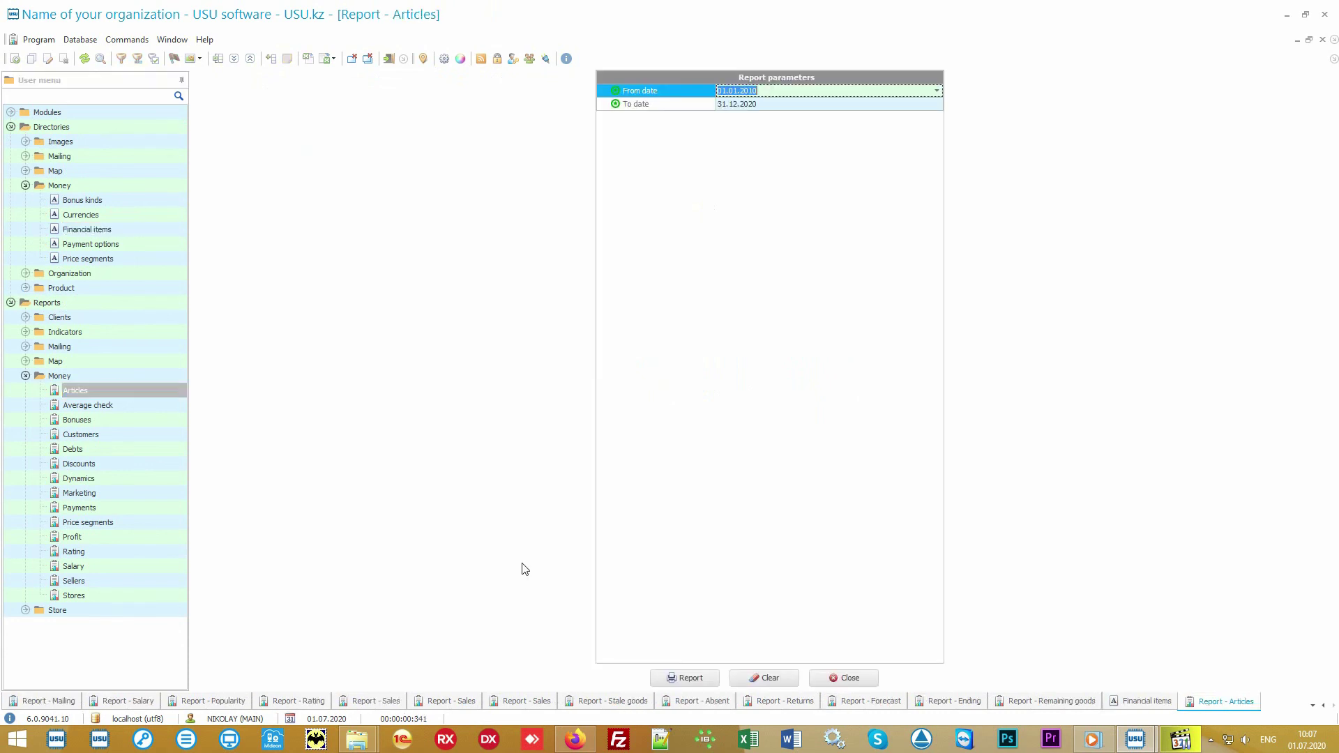
click(680, 678)
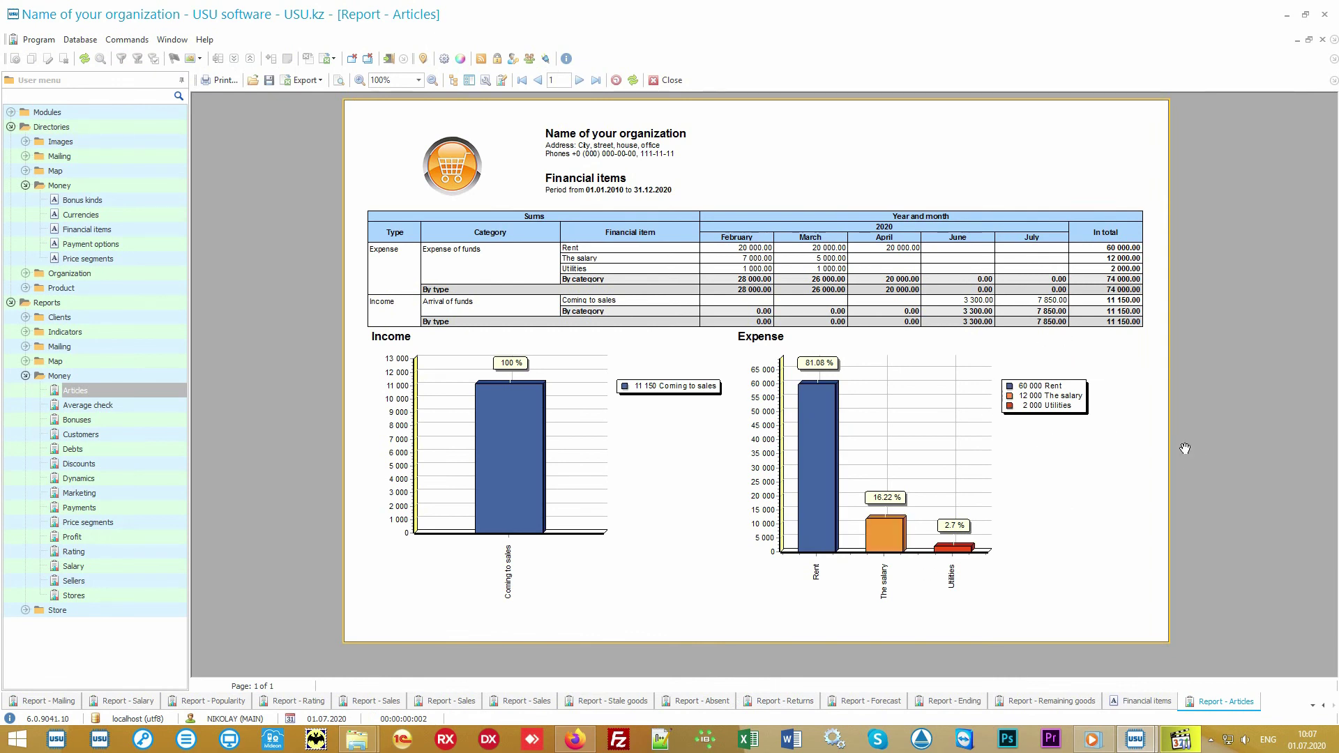
key(alt+shift)
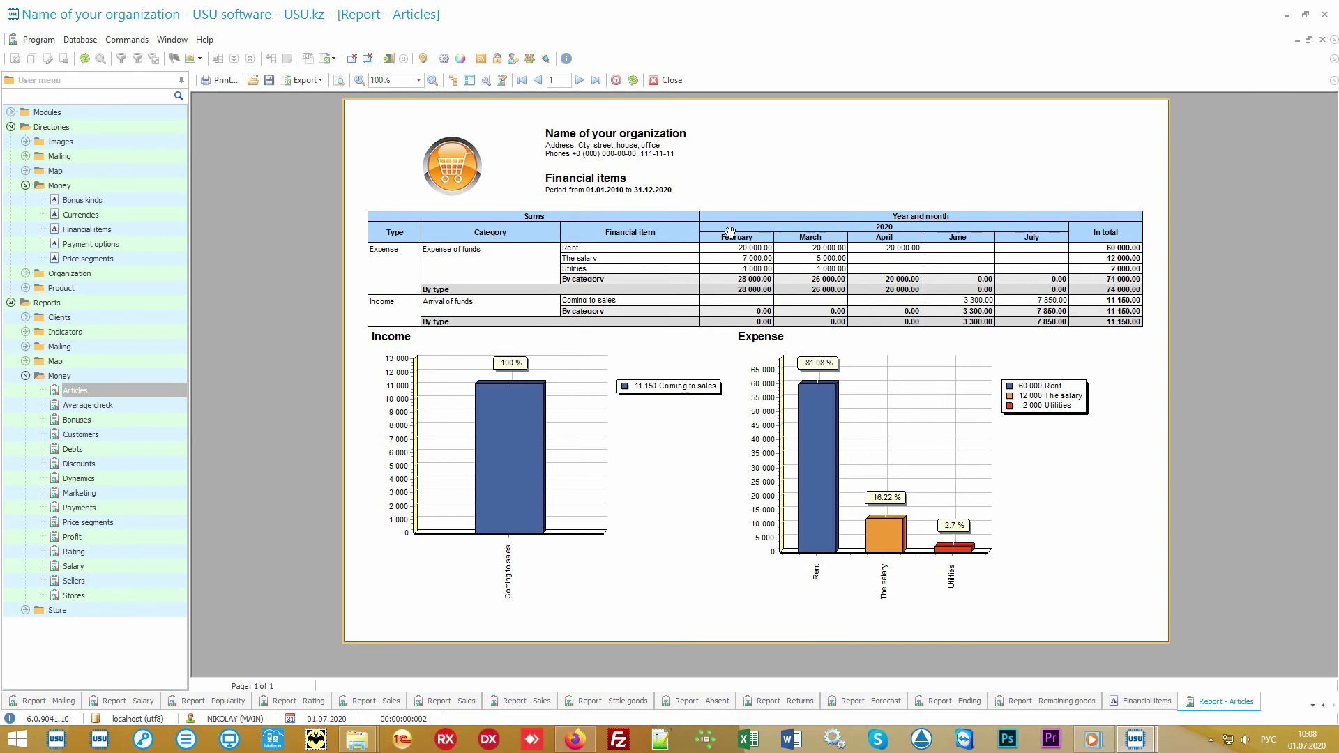
mouse_move(1000, 357)
click(123, 405)
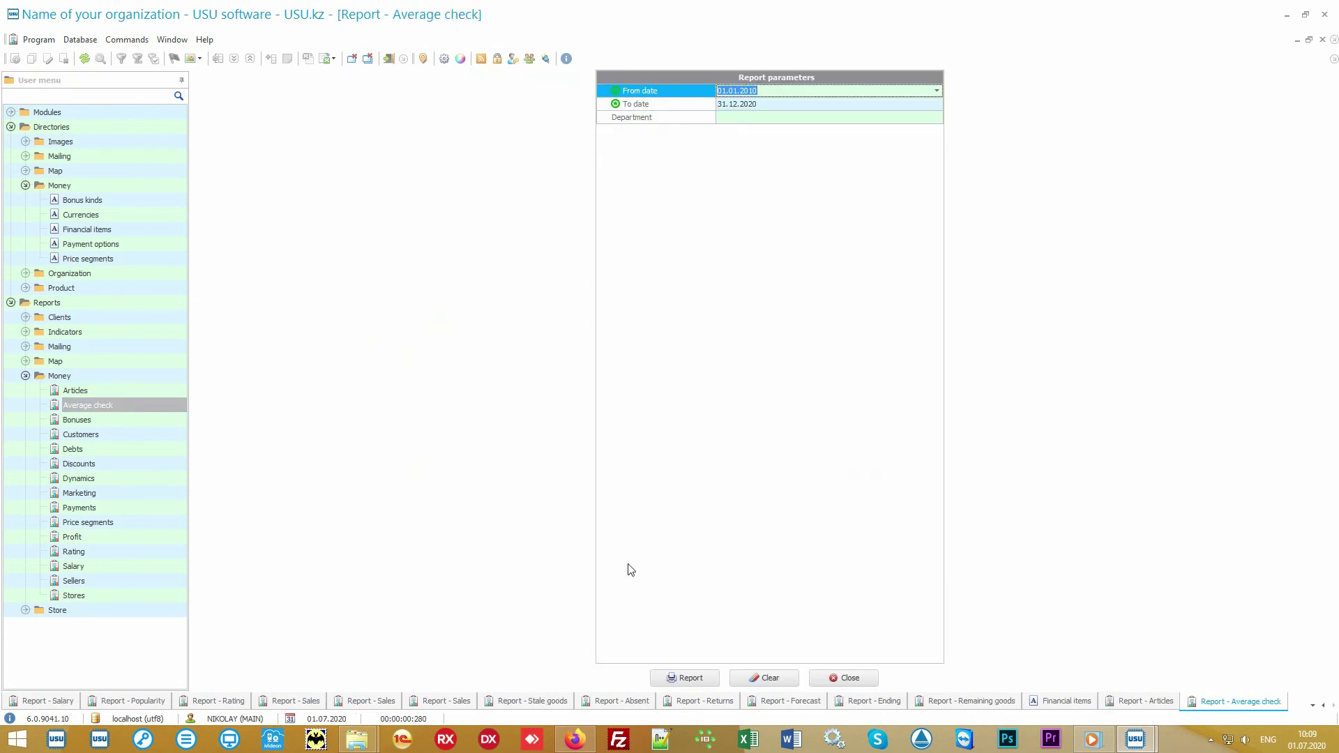
click(710, 678)
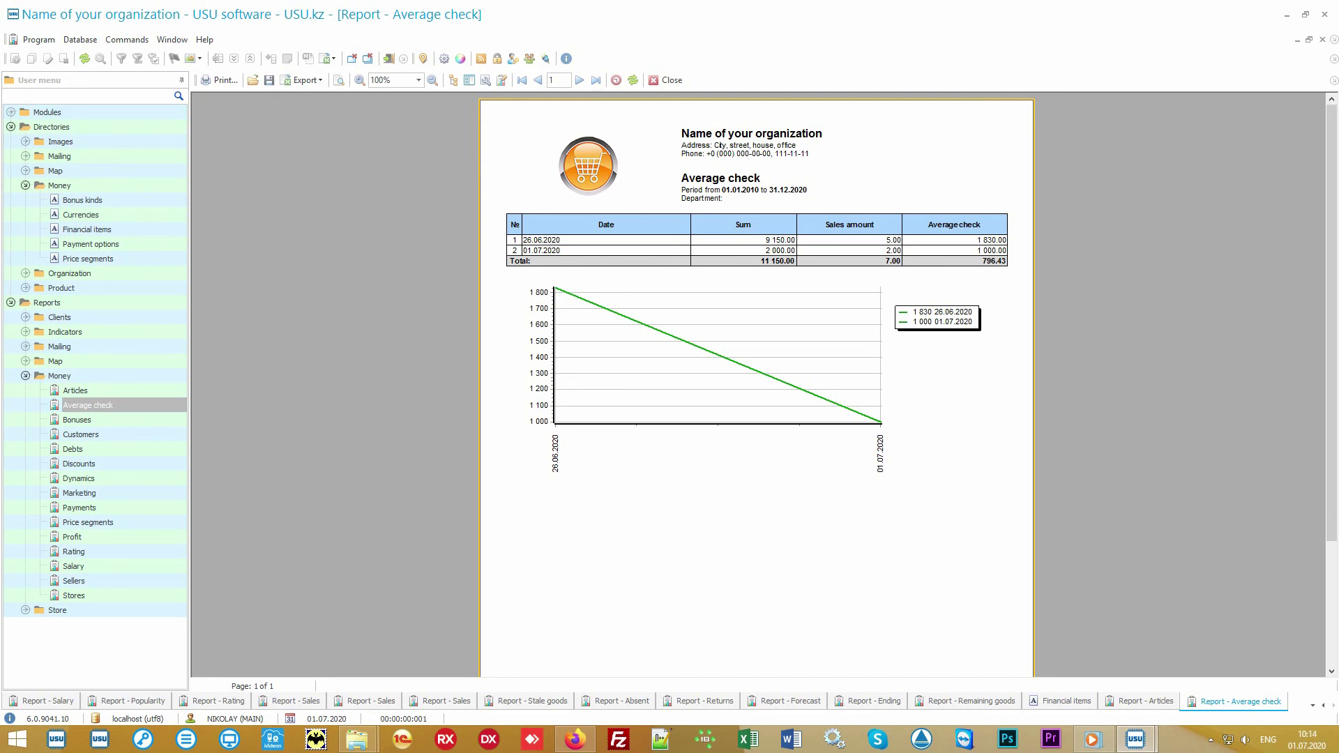
- Generate the Money reports Price segments and Rating for the preset period 01.01.2010 to 31.12.2020
click(147, 522)
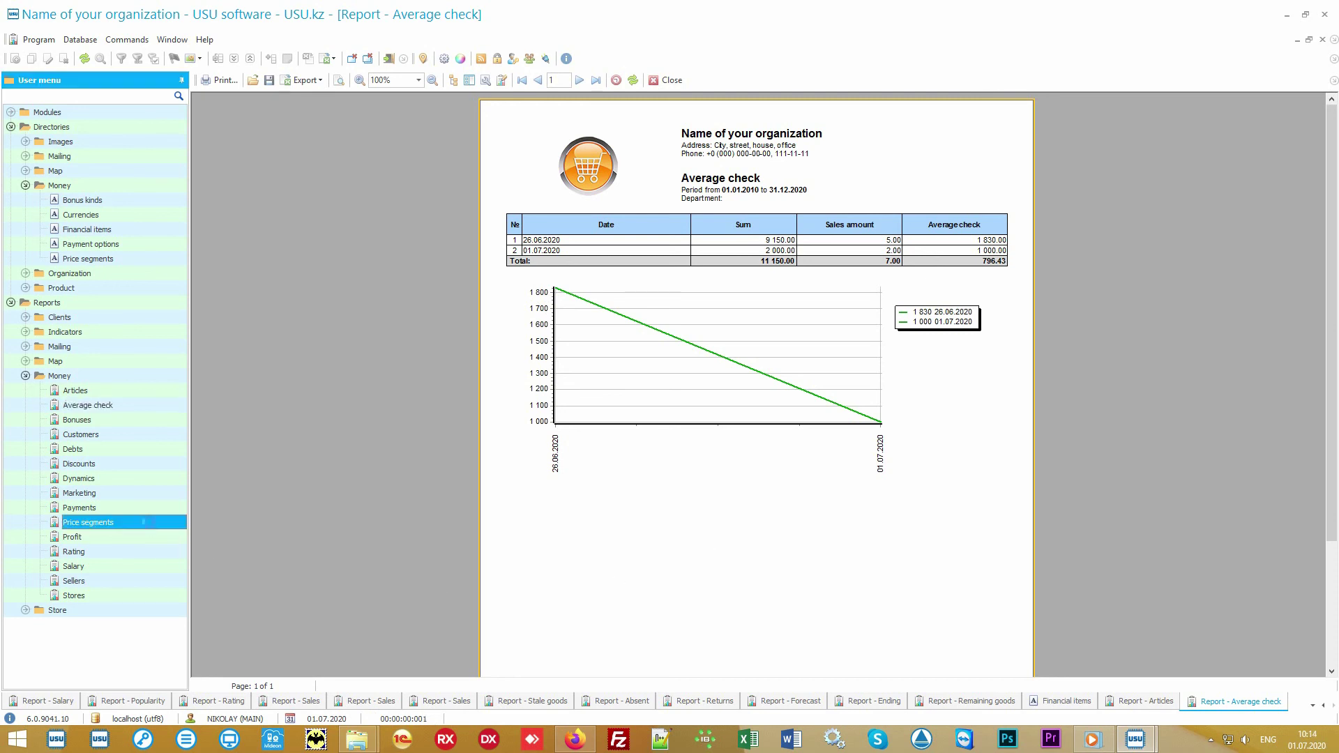
click(687, 677)
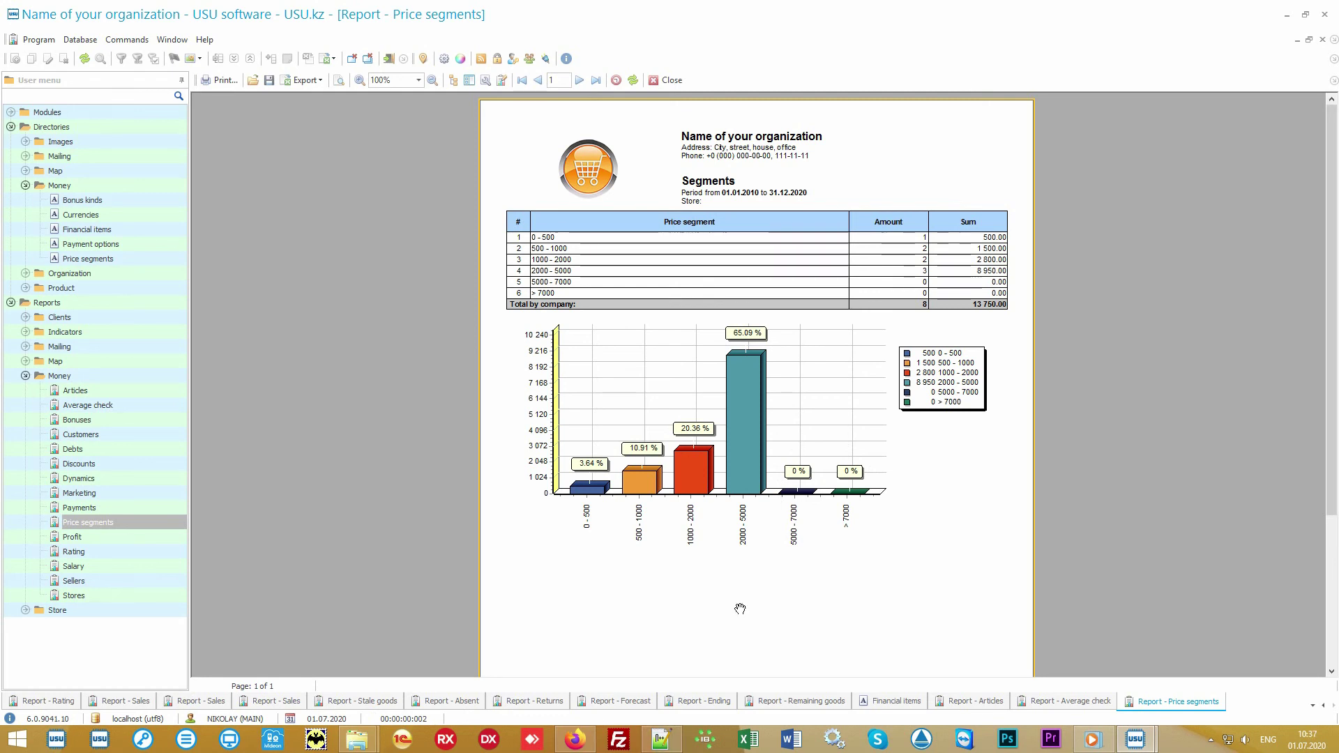
click(128, 555)
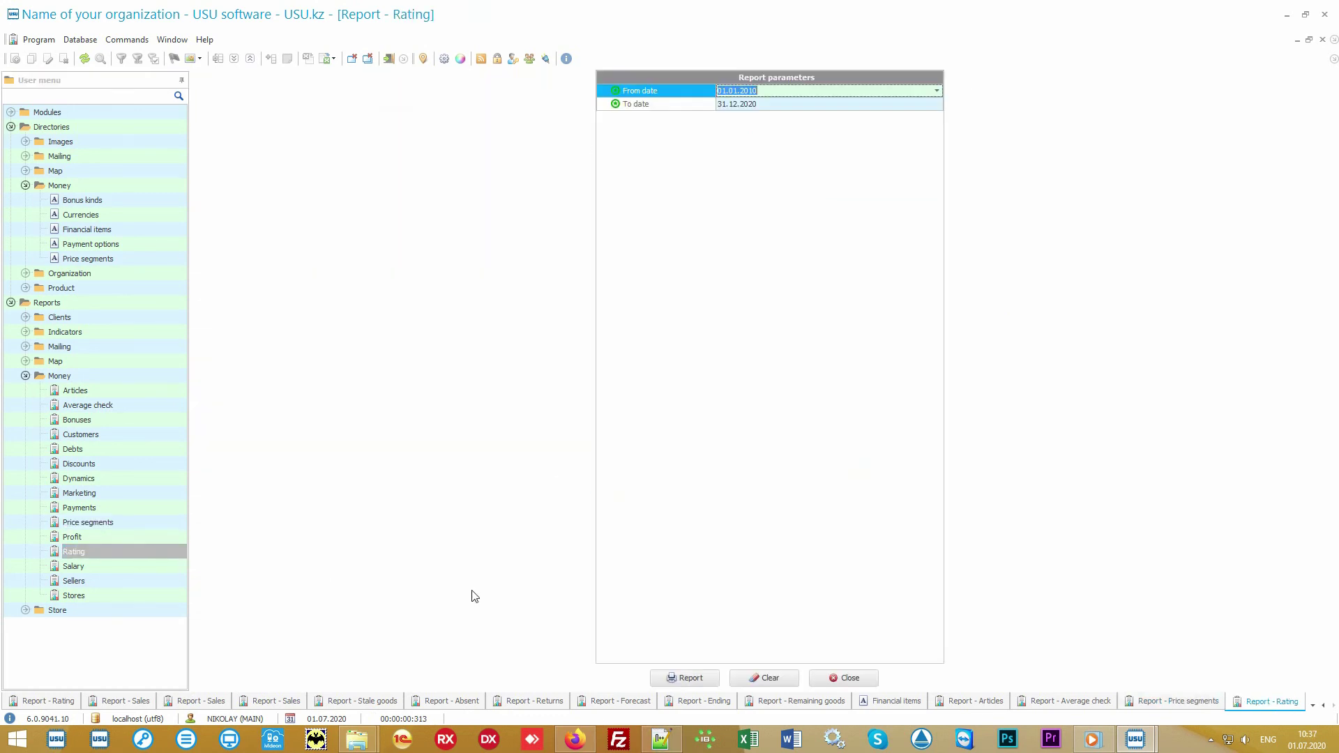
click(686, 680)
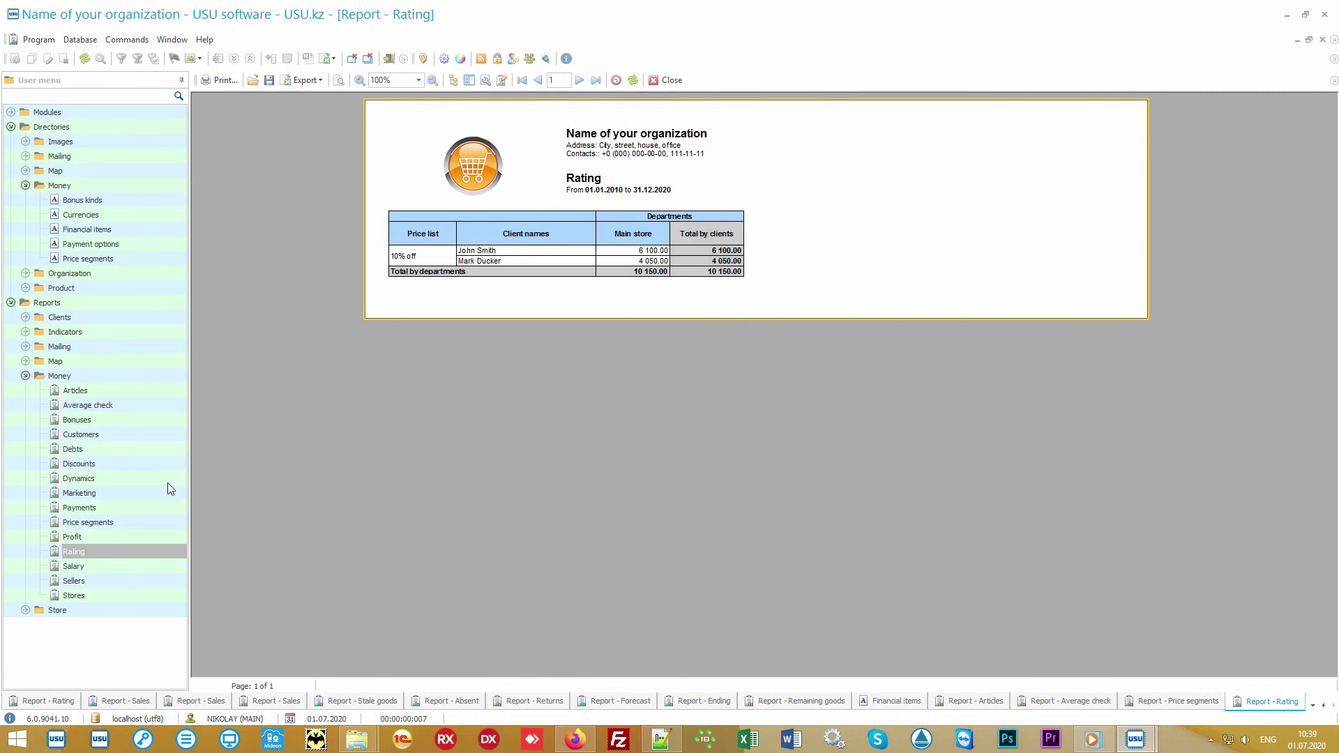
- Generate the Money reports Marketing and Stores for the preset period 01.01.2010 to 31.12.2020
double_click(131, 492)
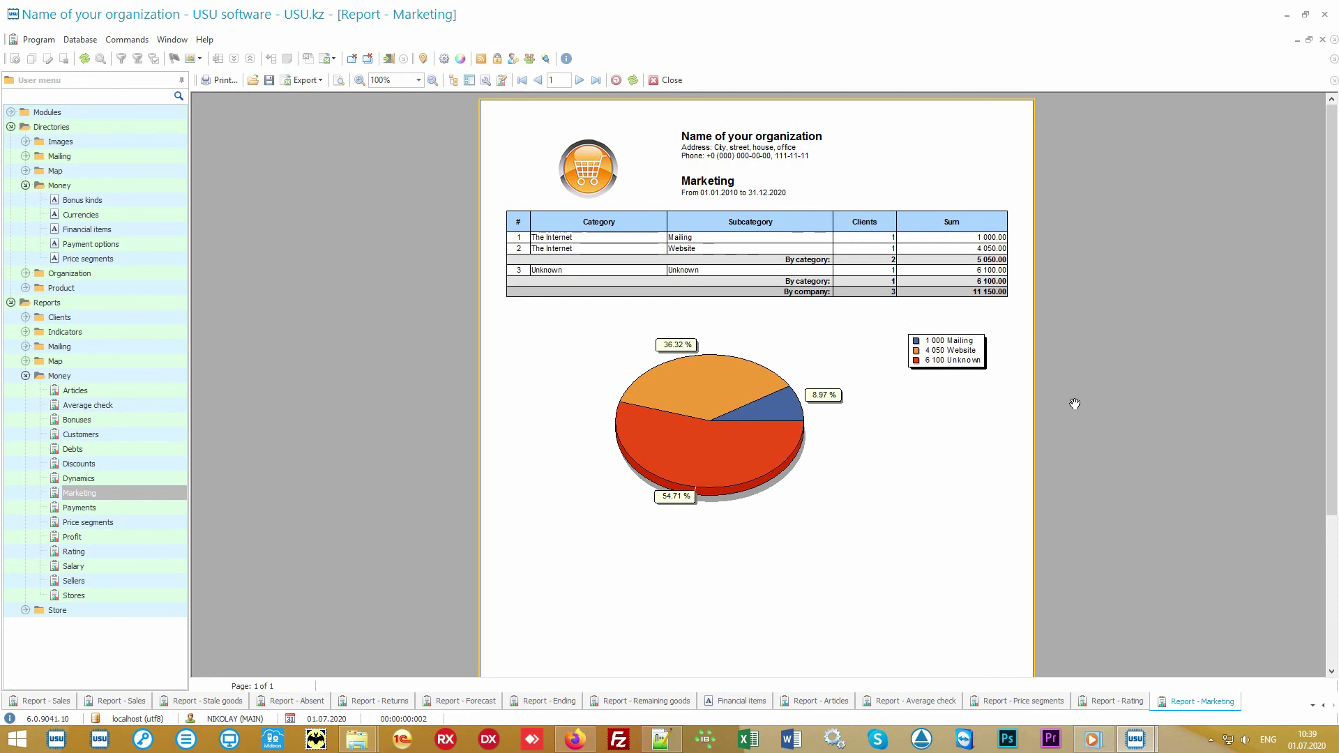
double_click(136, 594)
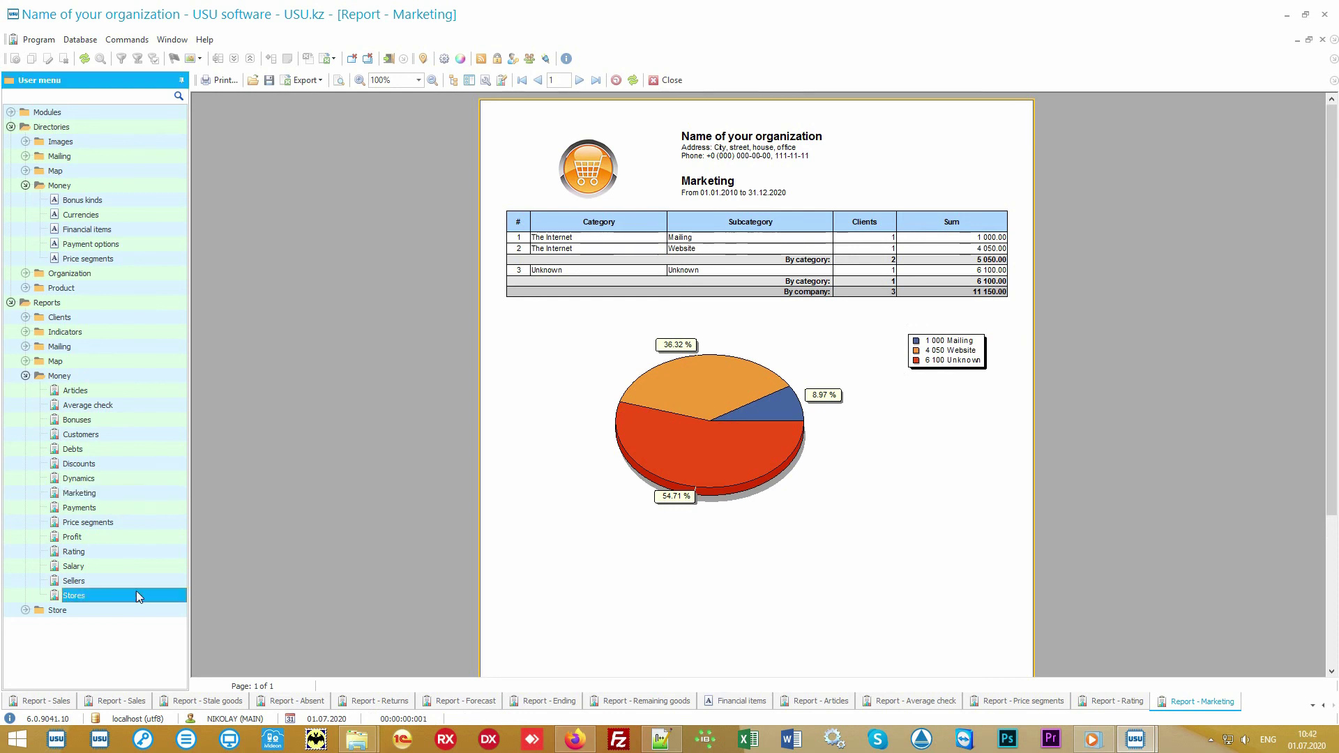
click(689, 681)
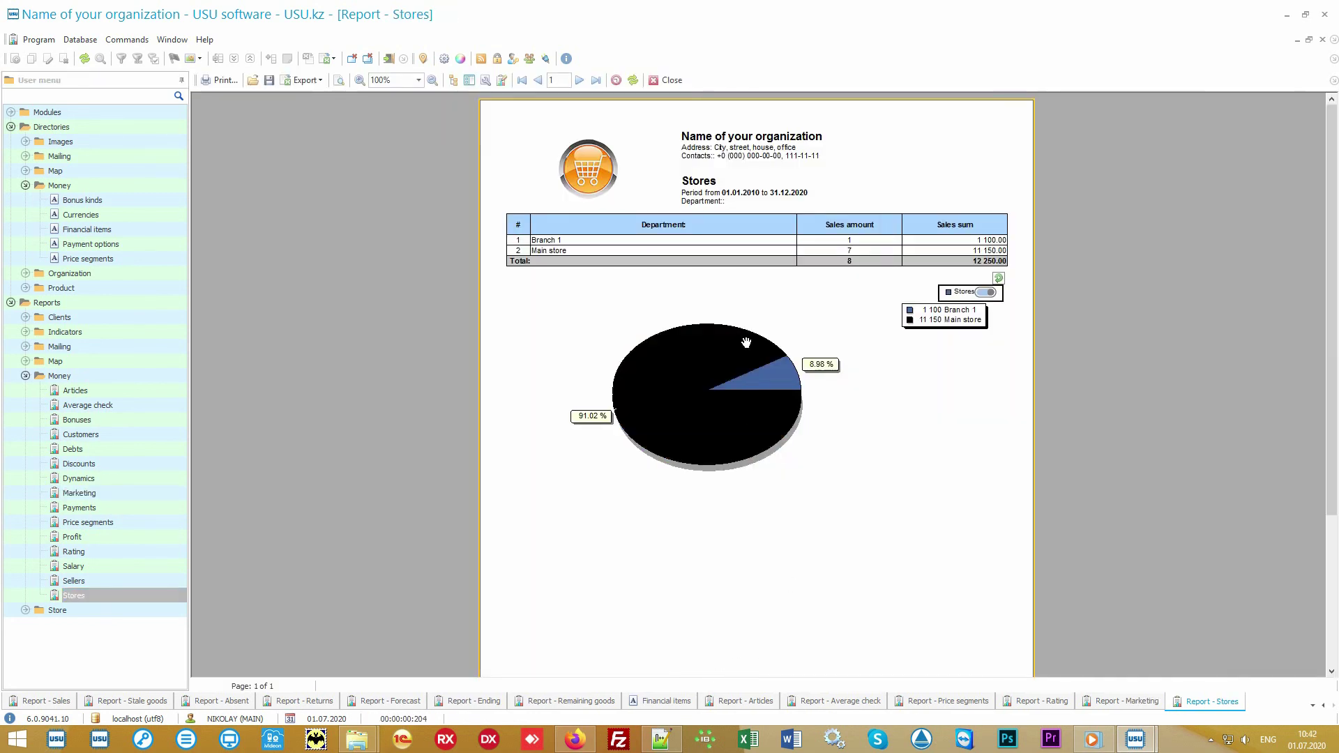
- Generate the Money reports Sellers and Salary for the preset period 01.01.2010 to 31.12.2020, leaving the salary report's Employee parameter empty
double_click(125, 583)
click(681, 679)
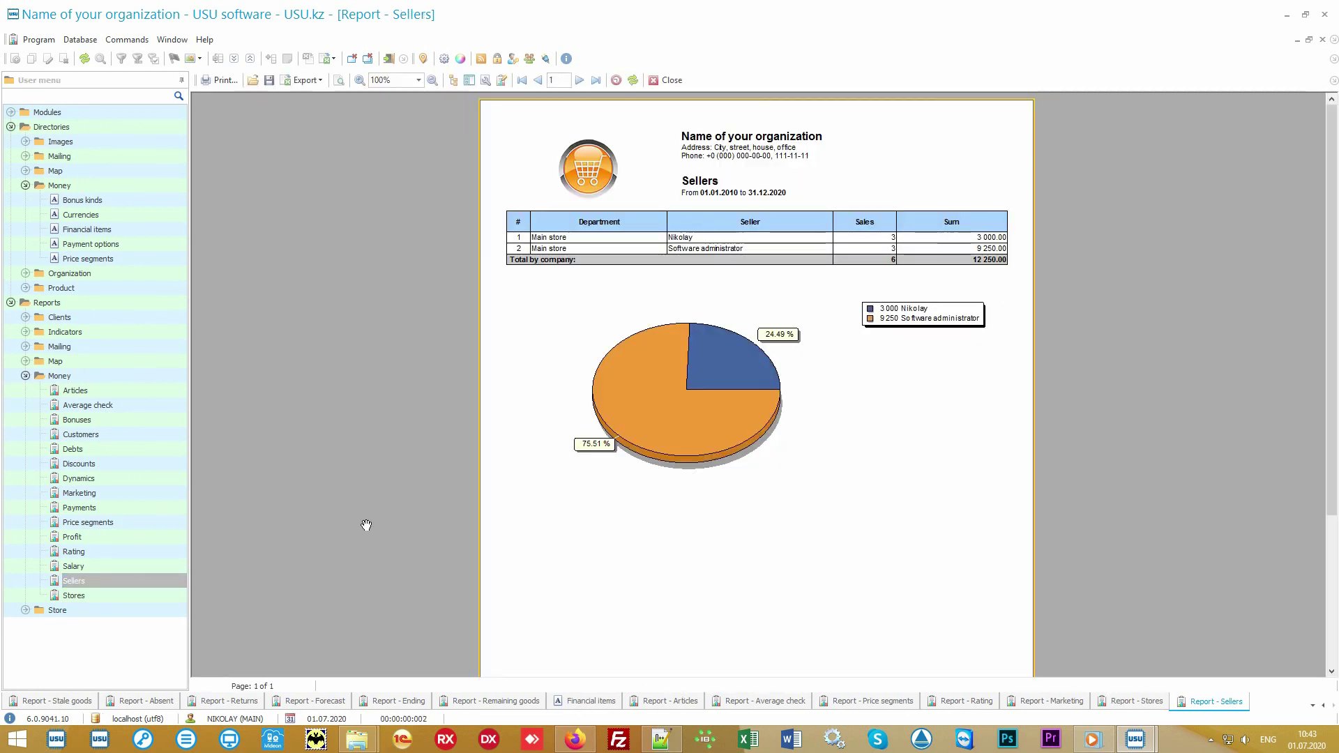
double_click(119, 565)
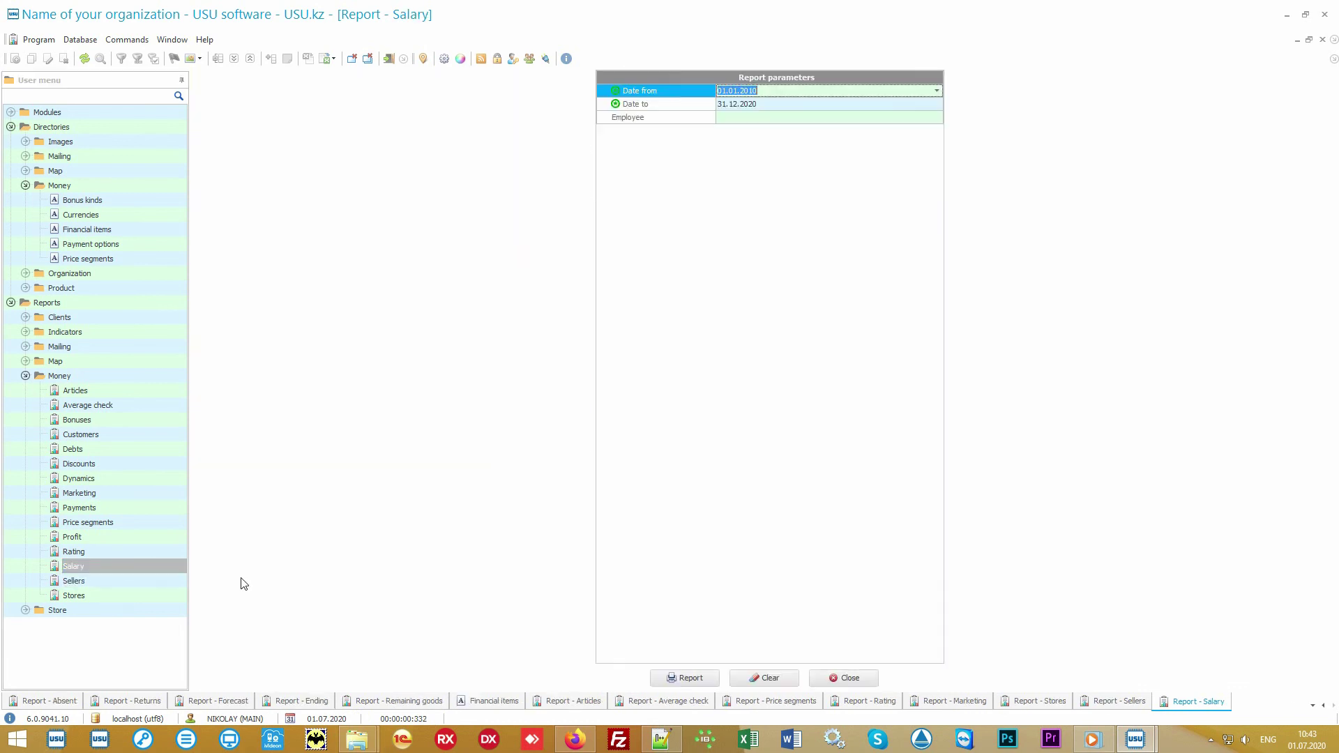
click(676, 678)
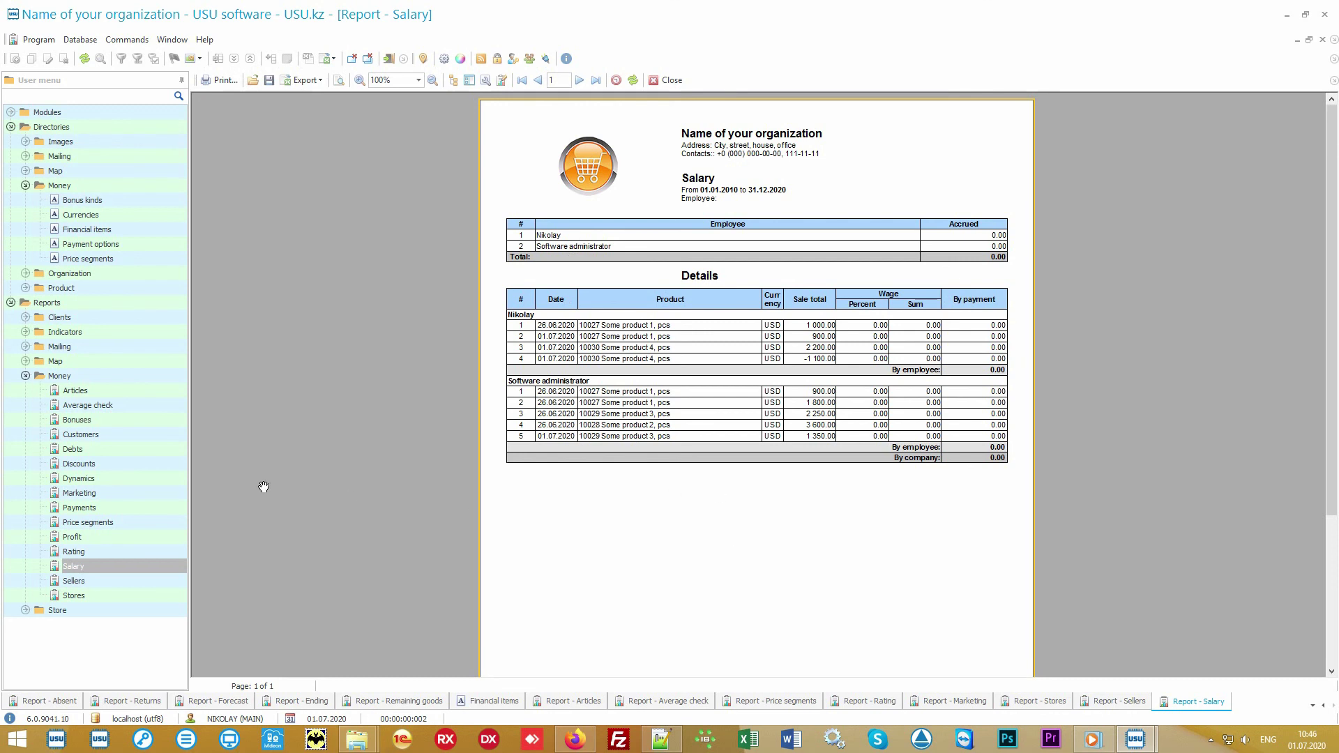
- Generate the Discounts report for the preset period without a department filter, and switch to the open Audit window
click(155, 465)
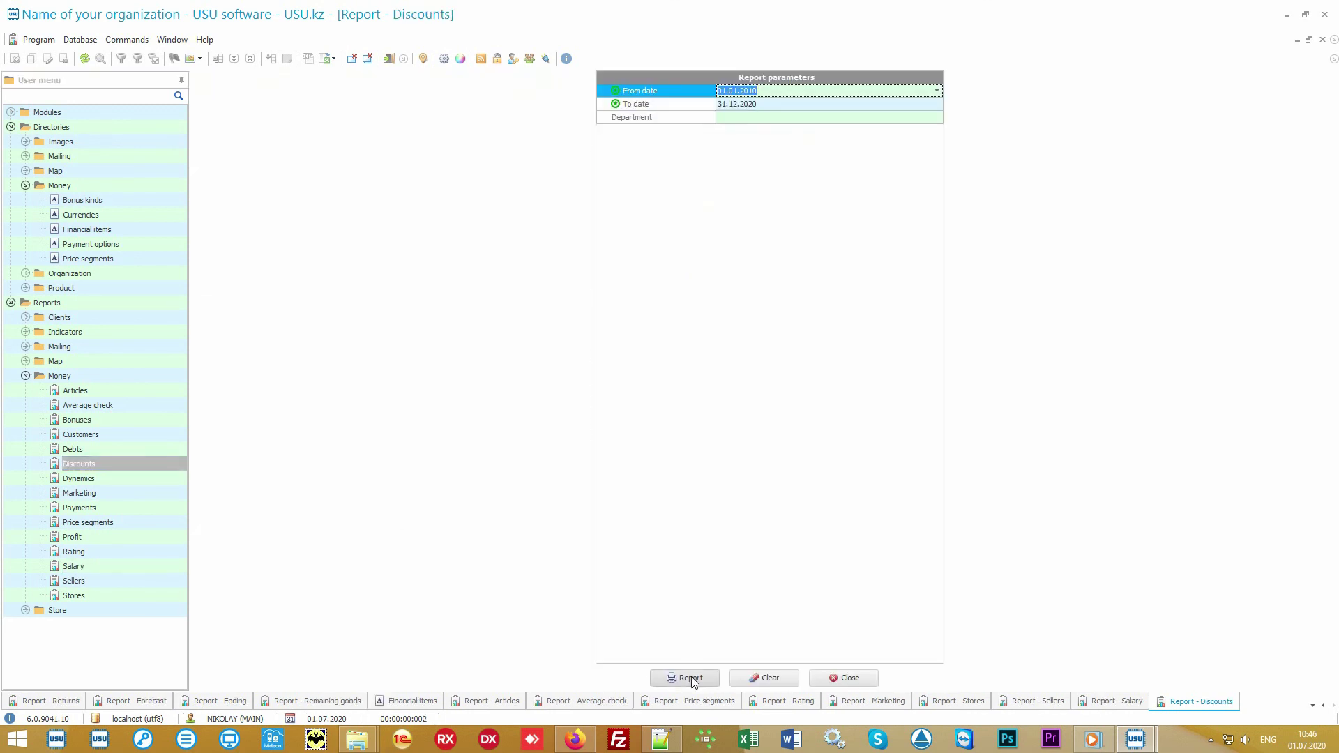
click(684, 675)
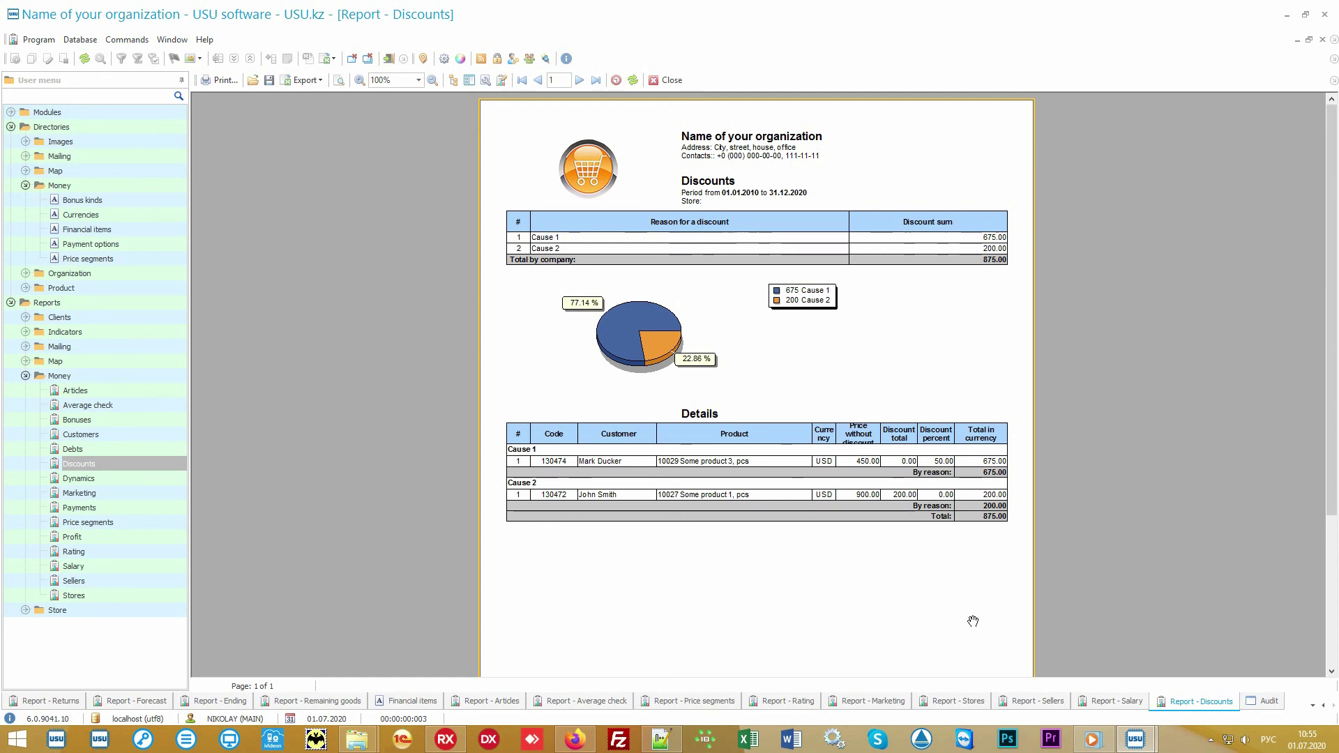
click(1266, 701)
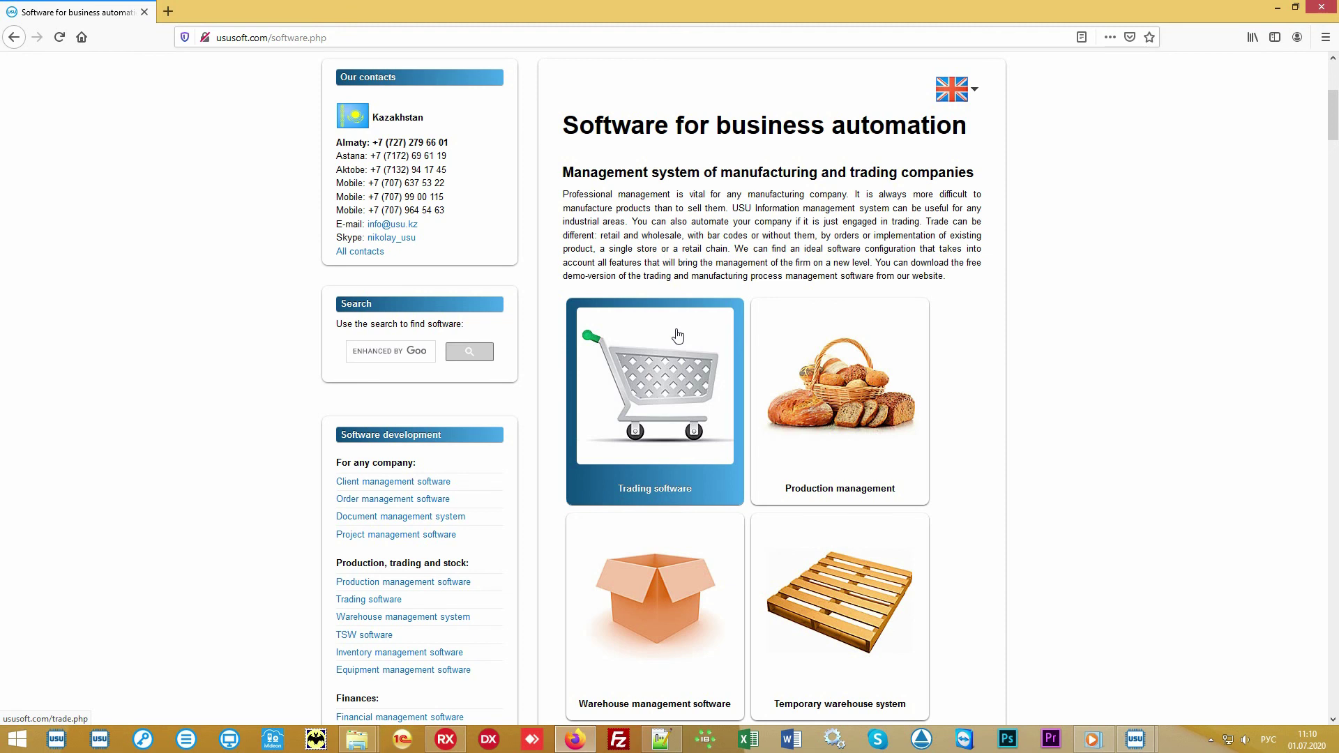
- Open the Price page of the ususoft.com website in the browser and set the price list currency to US dollar - USD
scroll(677, 335, up, 5)
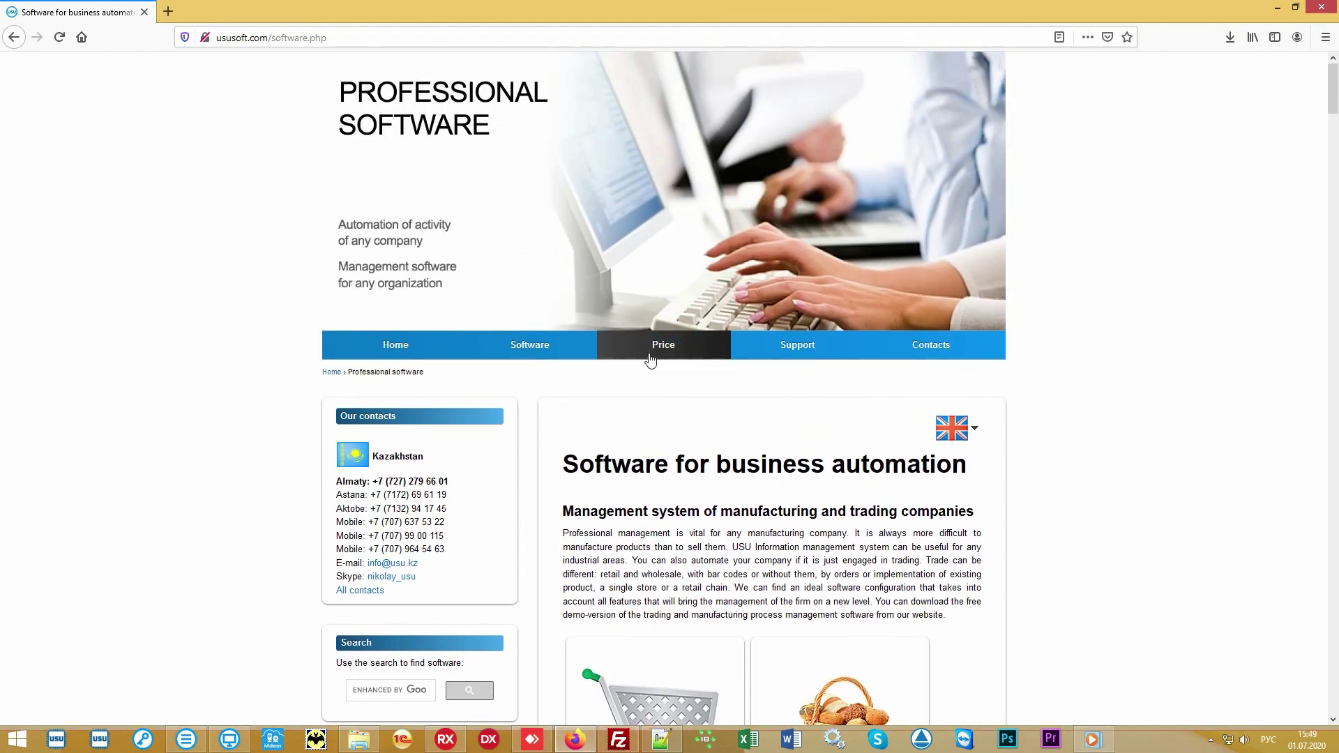
click(654, 357)
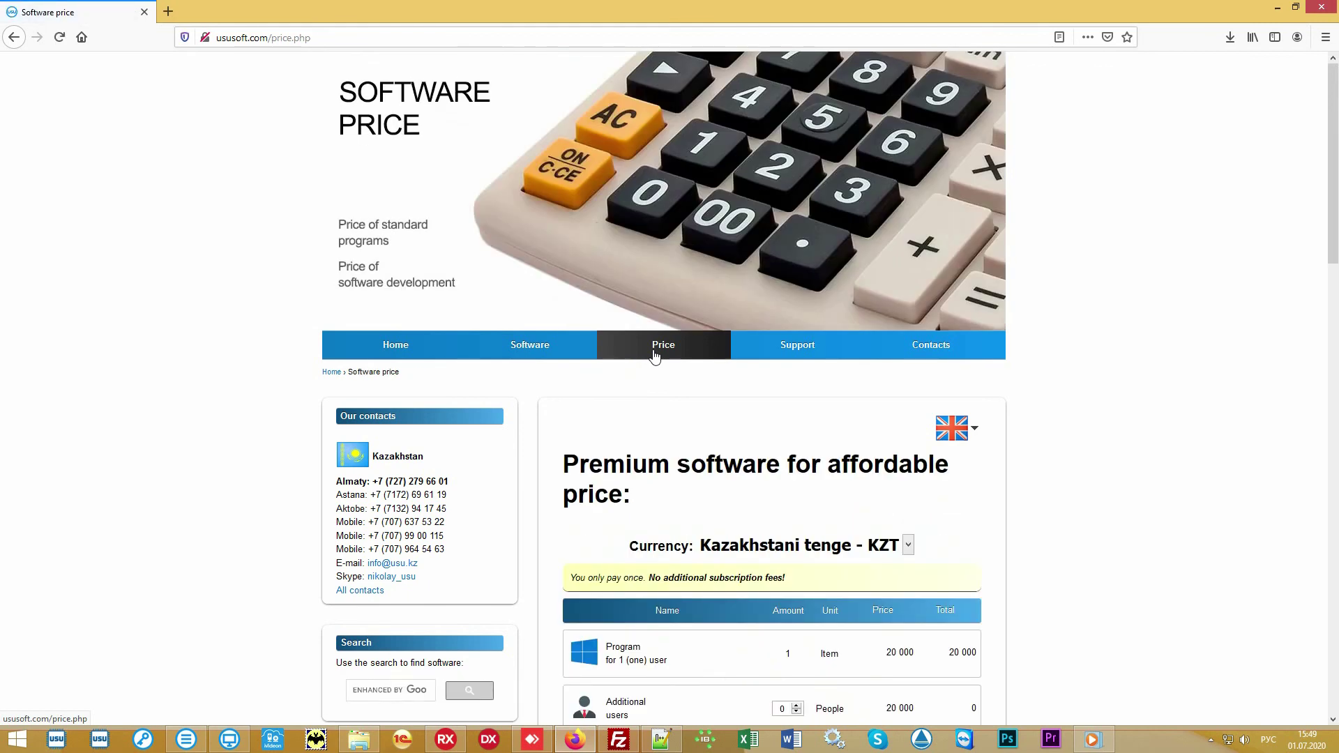
scroll(1111, 455, down, 4)
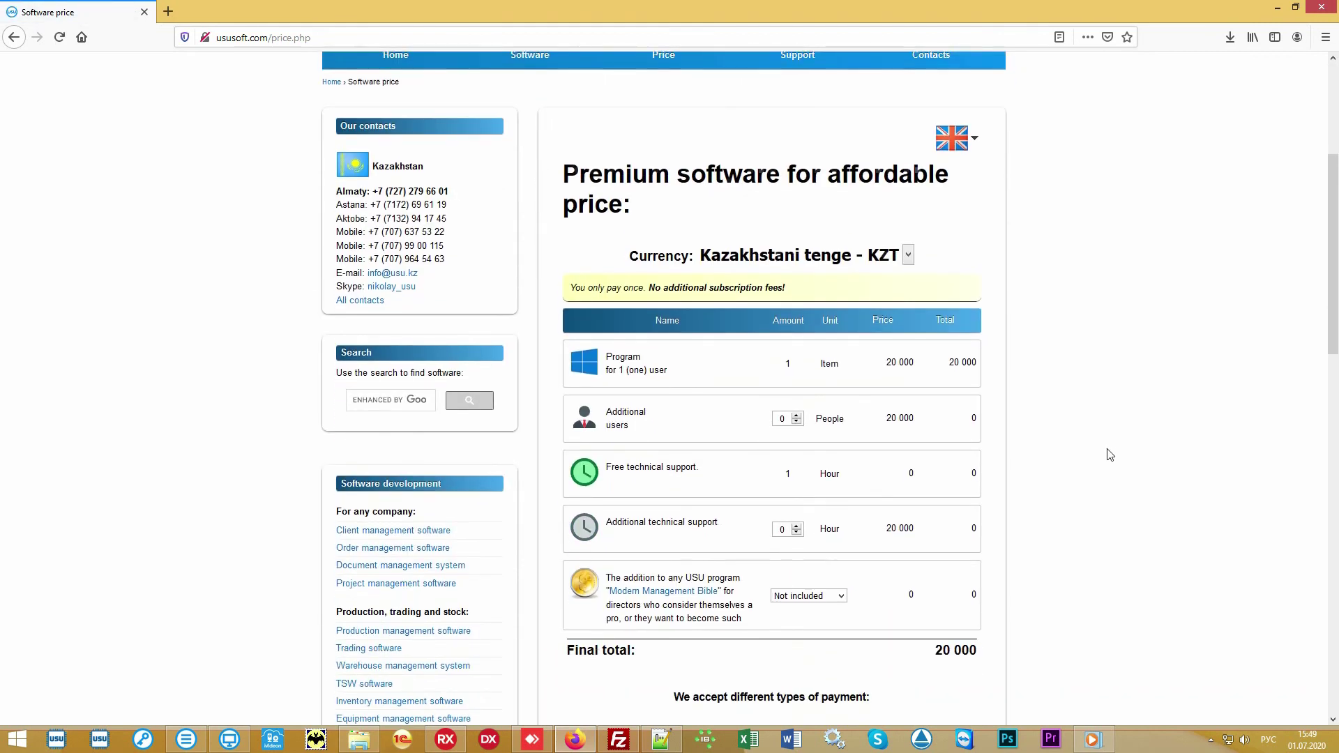
click(908, 189)
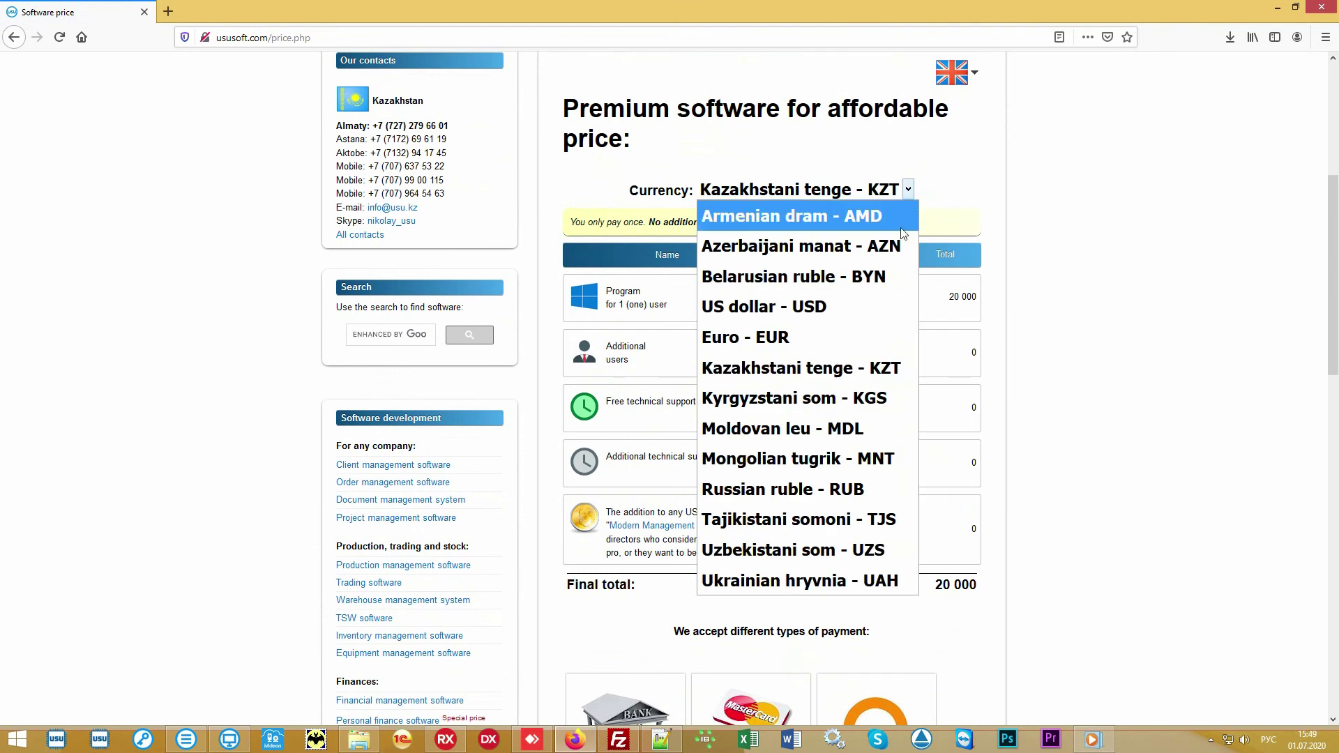
click(820, 314)
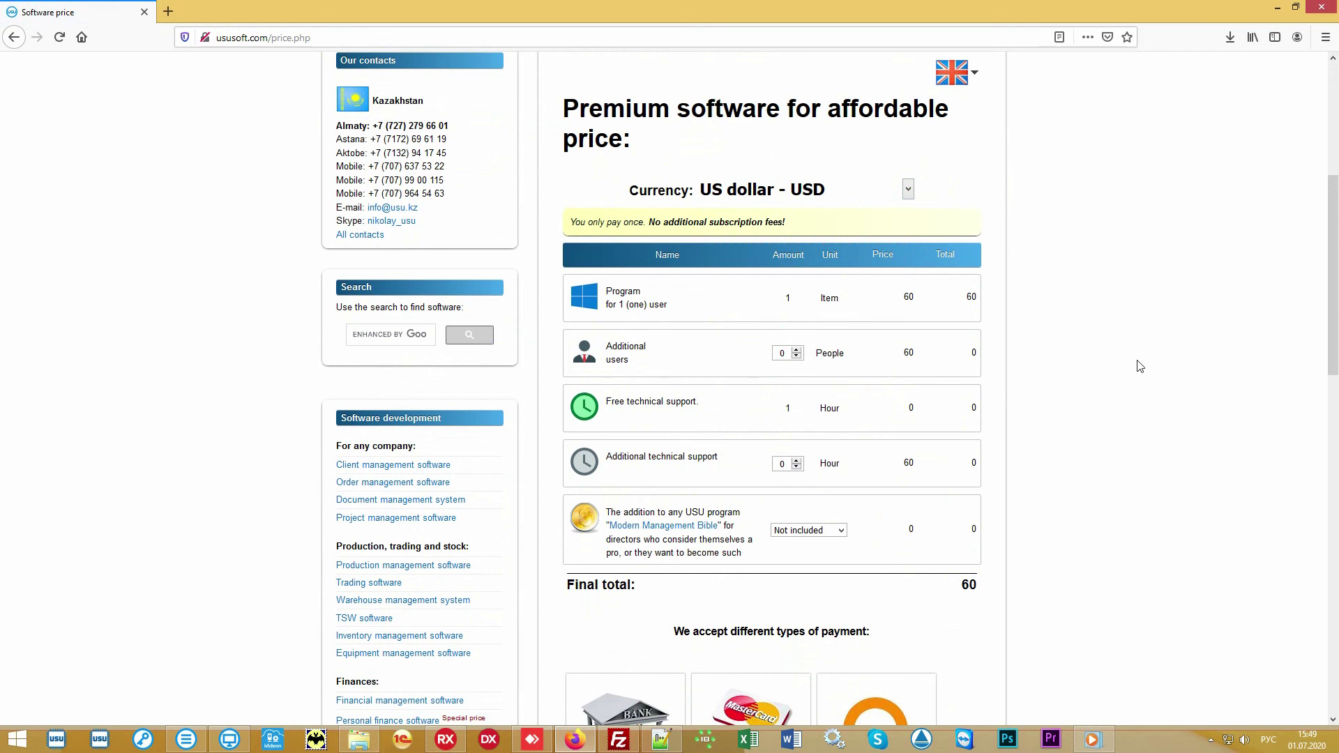
scroll(1140, 366, down, 2)
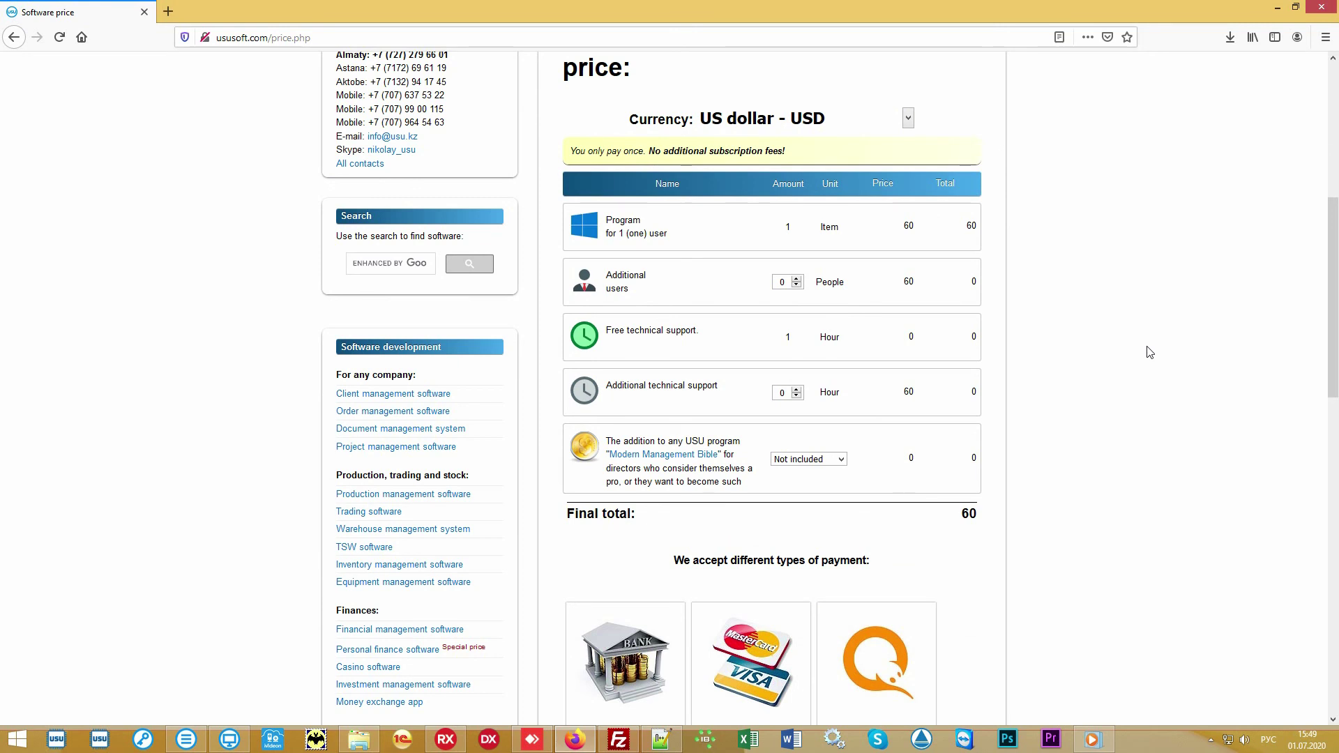
- Open the website's Contacts page and examine the contact details listed by country and the company's legal details
scroll(1149, 352, up, 6)
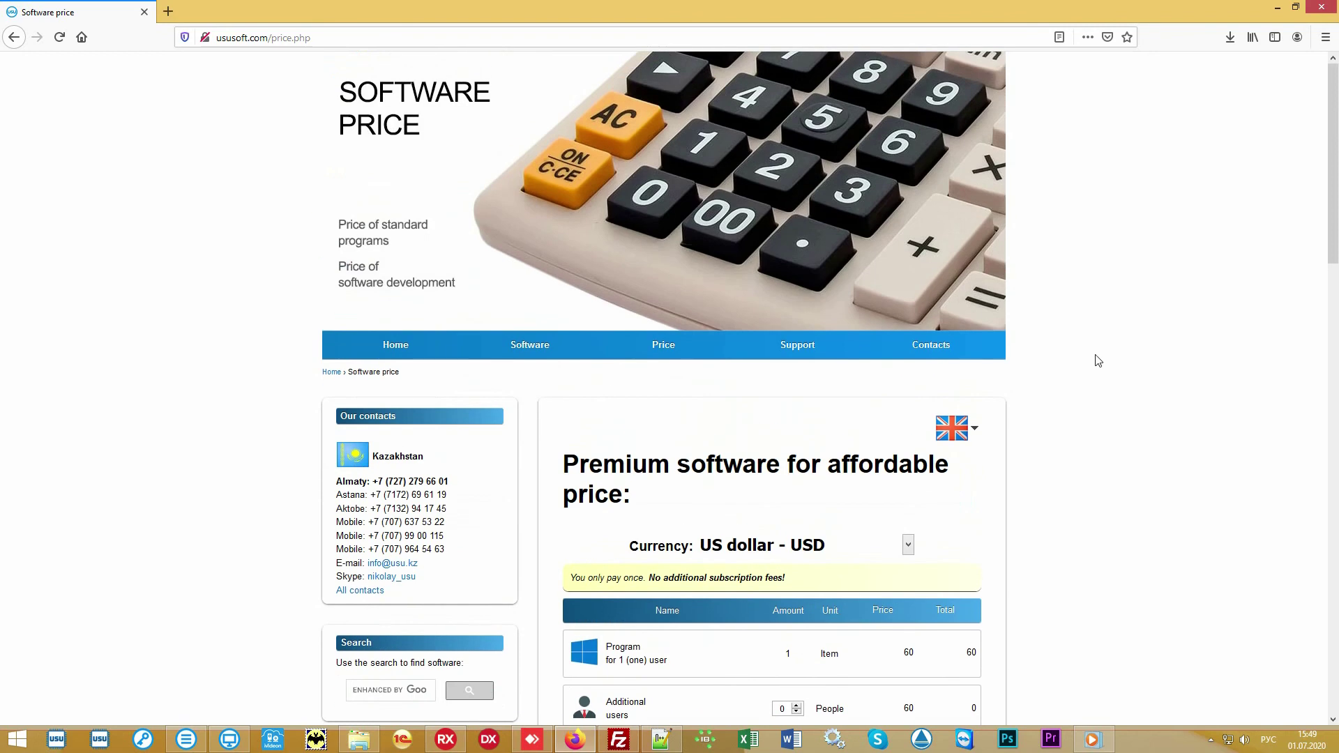
click(947, 349)
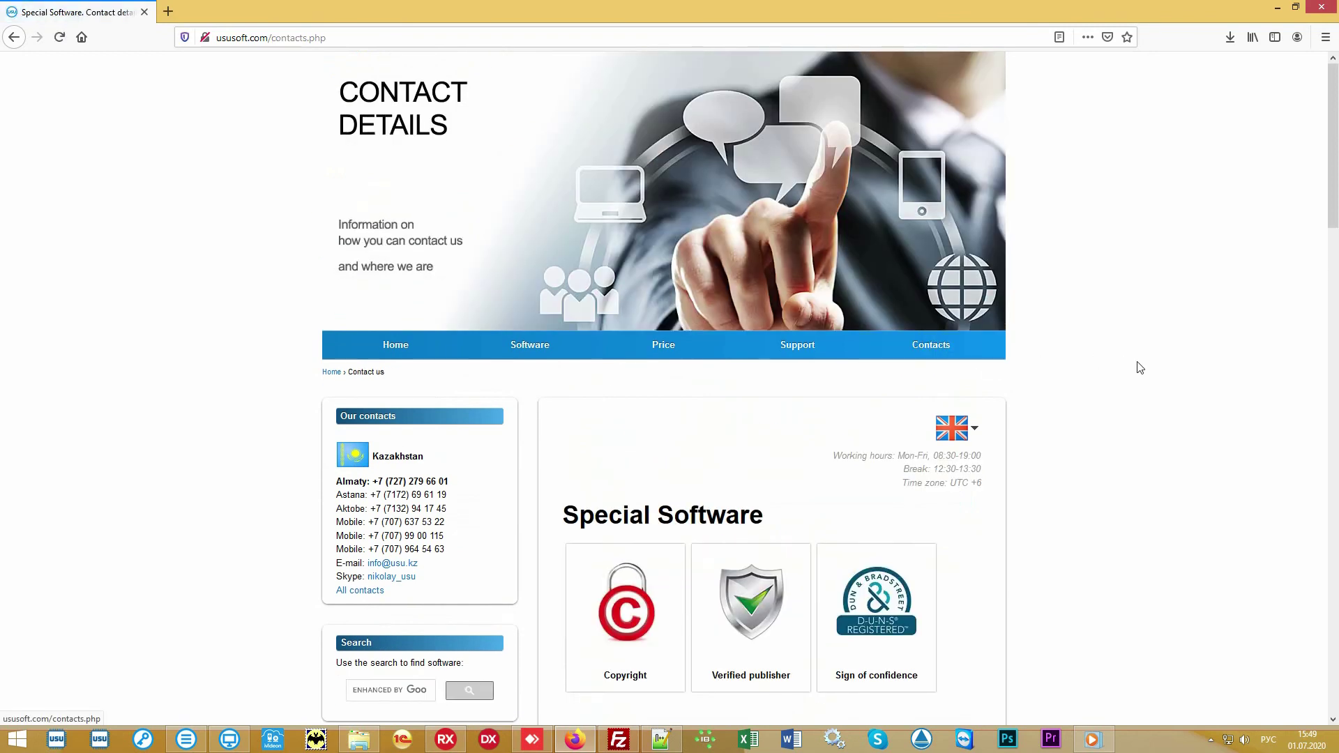
scroll(1140, 368, down, 6)
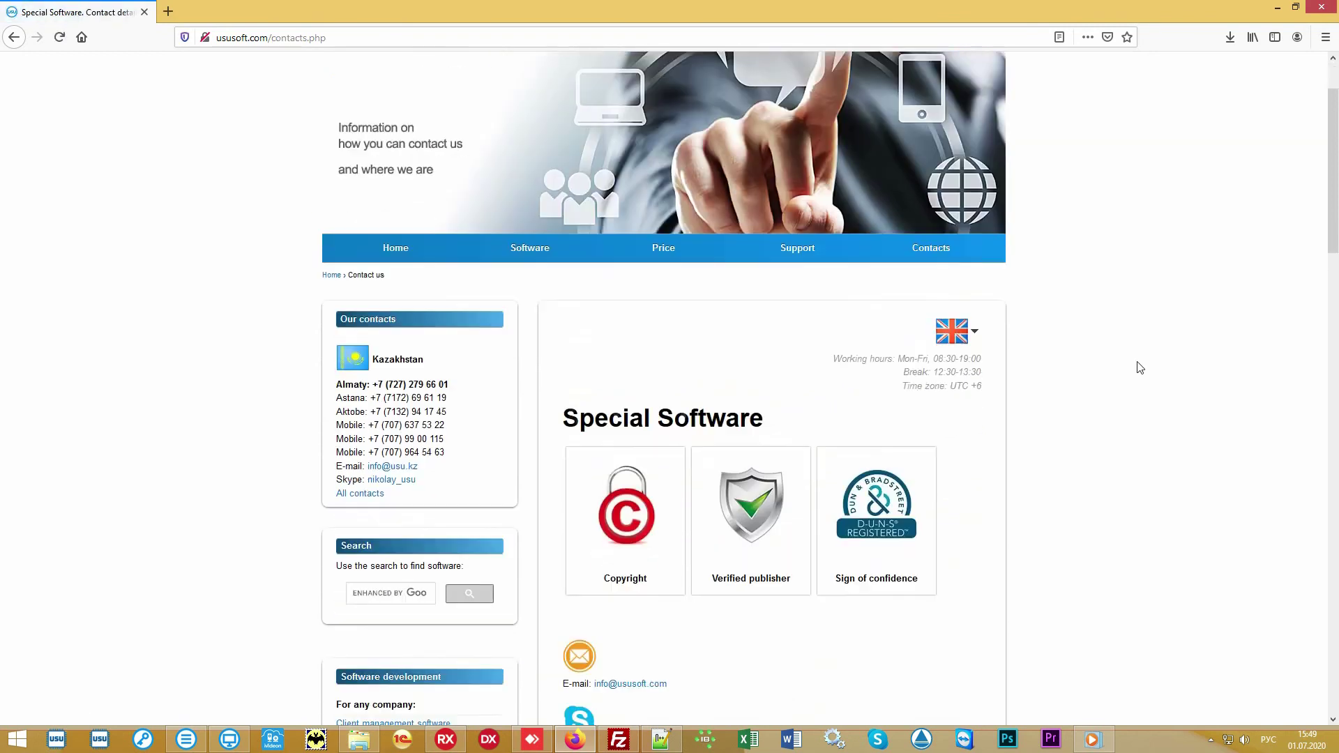
scroll(1139, 368, down, 6)
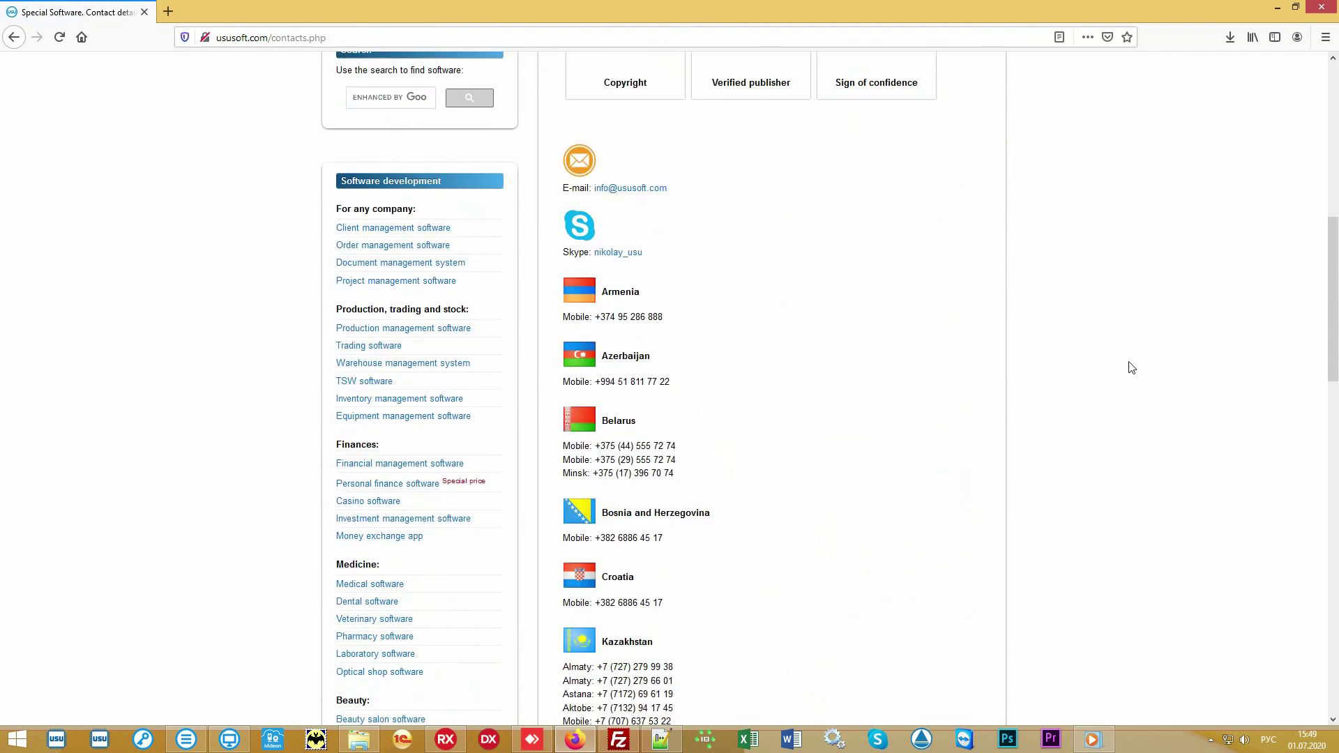
scroll(1122, 368, down, 4)
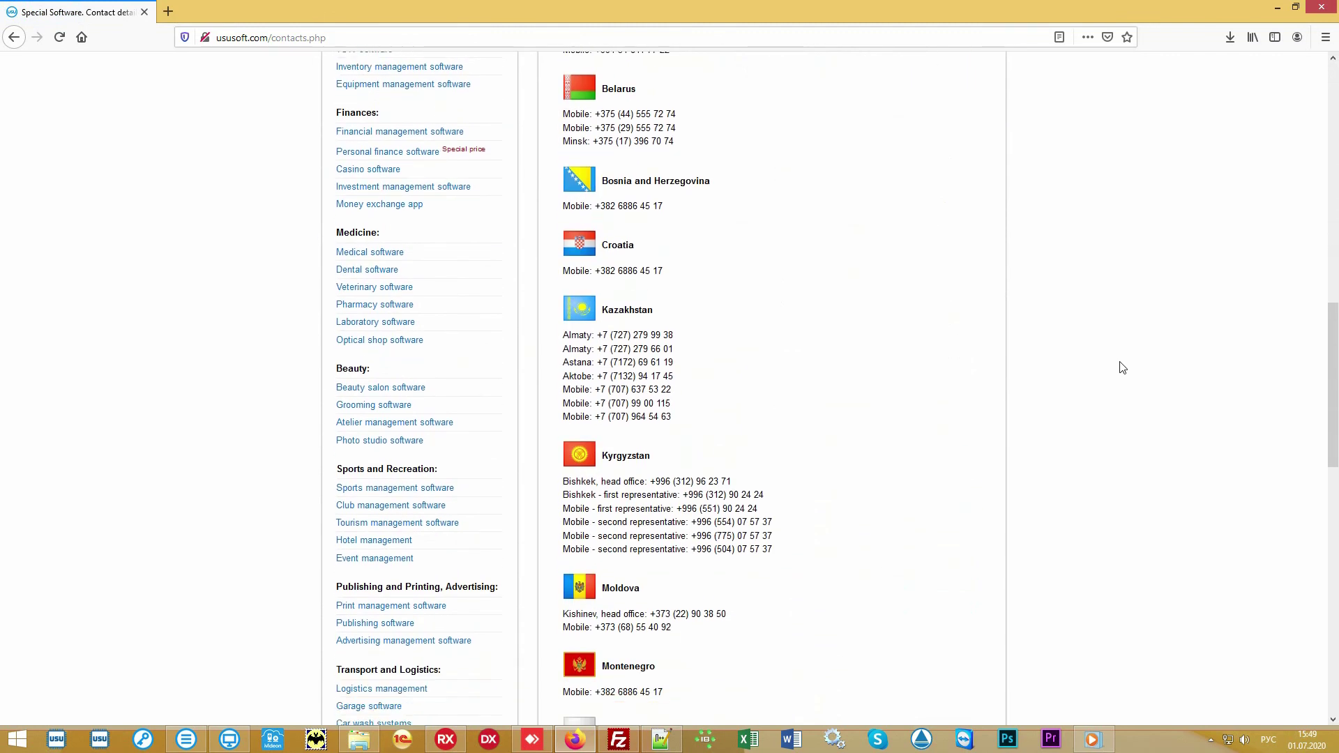
scroll(1112, 366, down, 5)
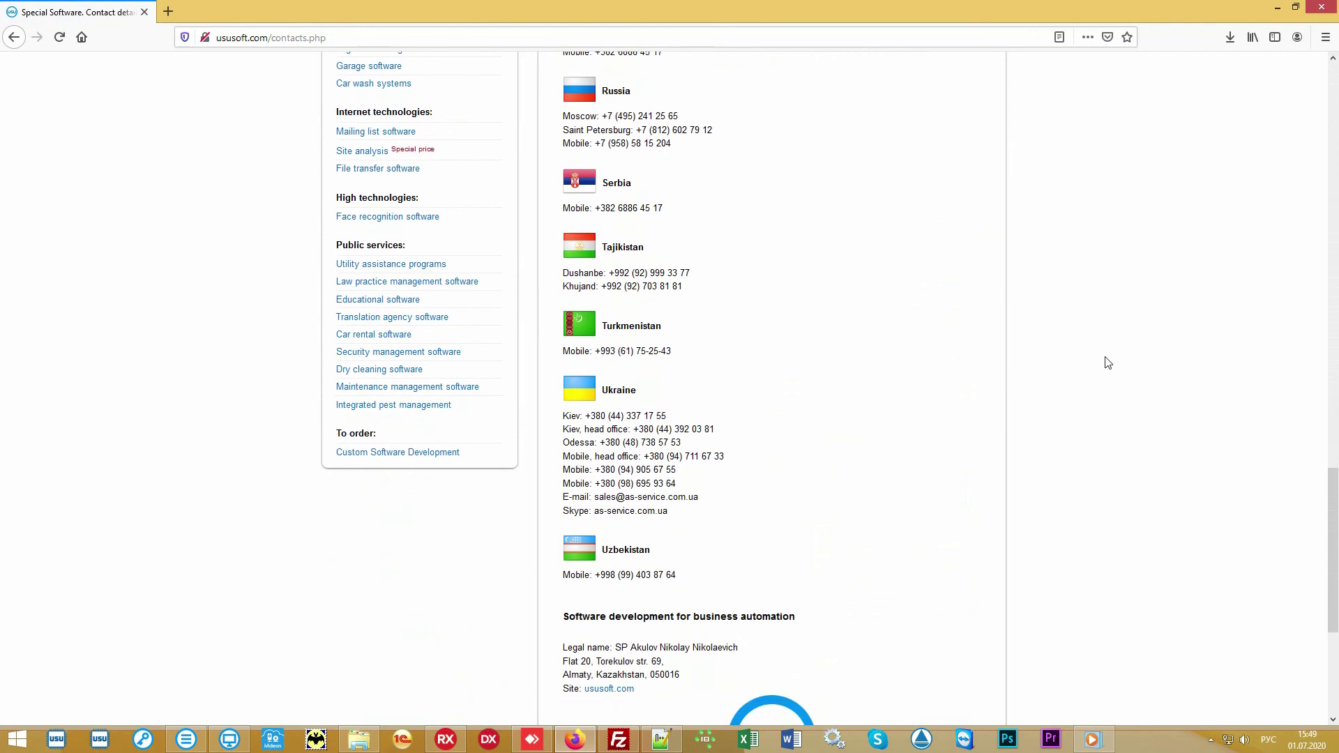
scroll(1109, 362, up, 7)
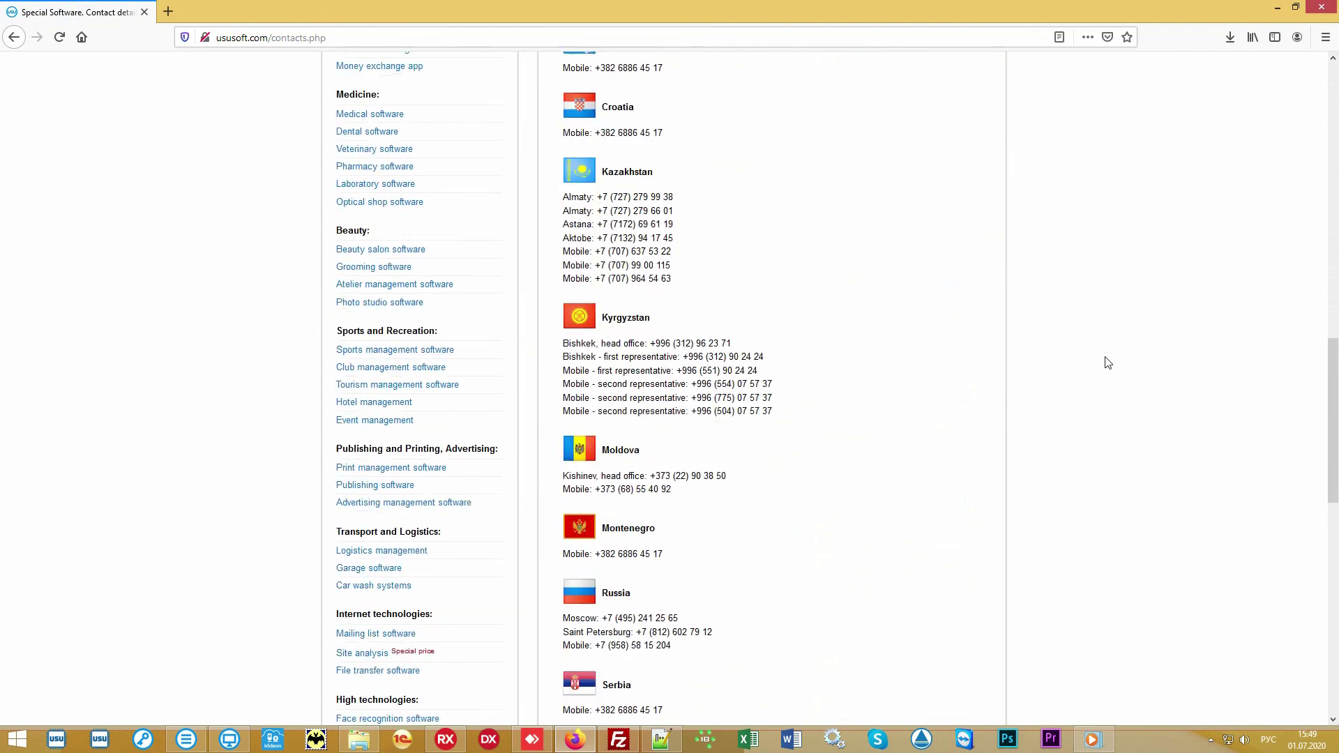
scroll(1108, 363, up, 10)
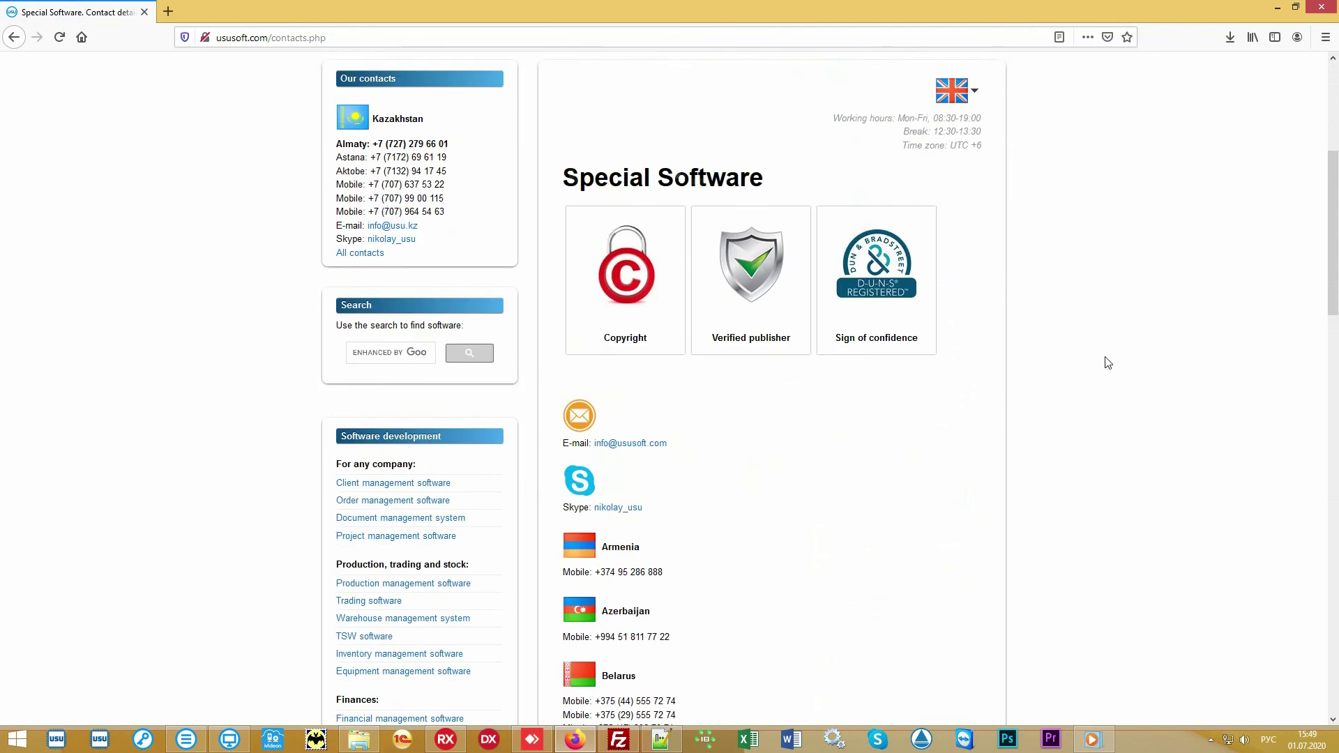
scroll(1108, 363, up, 5)
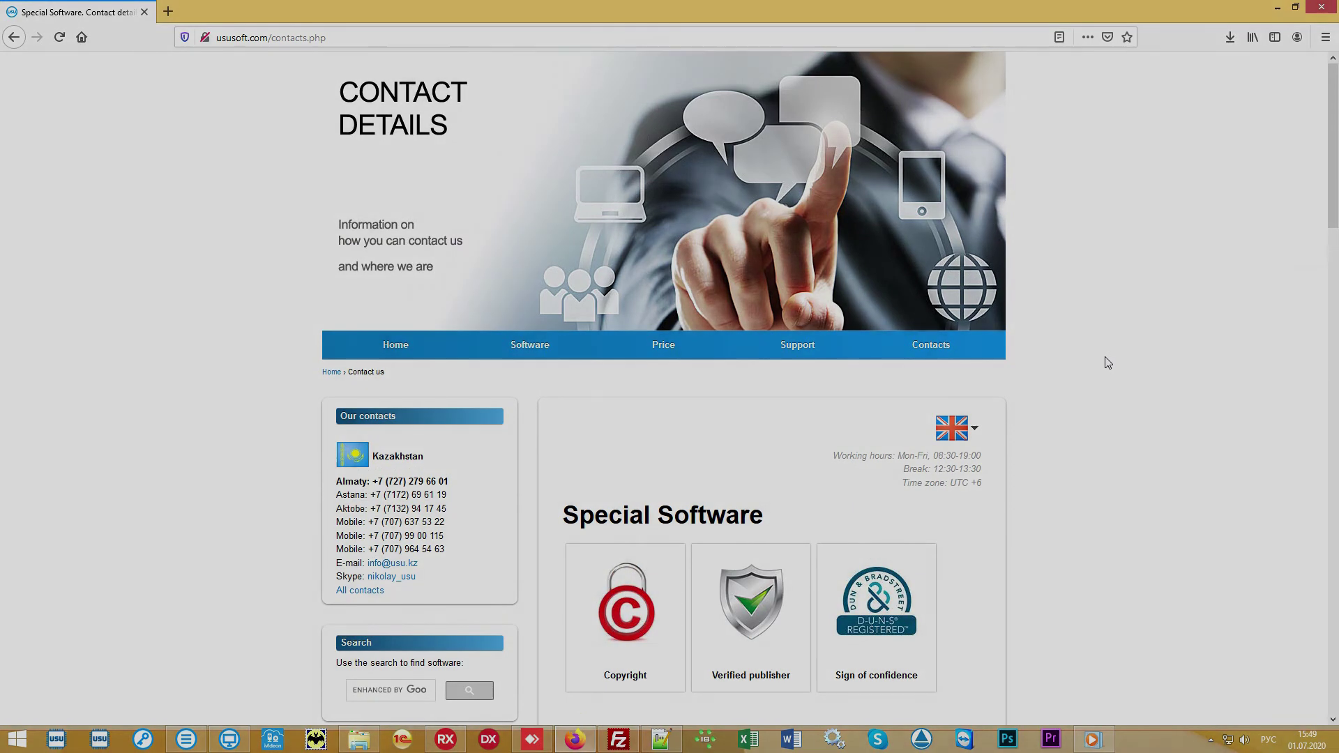